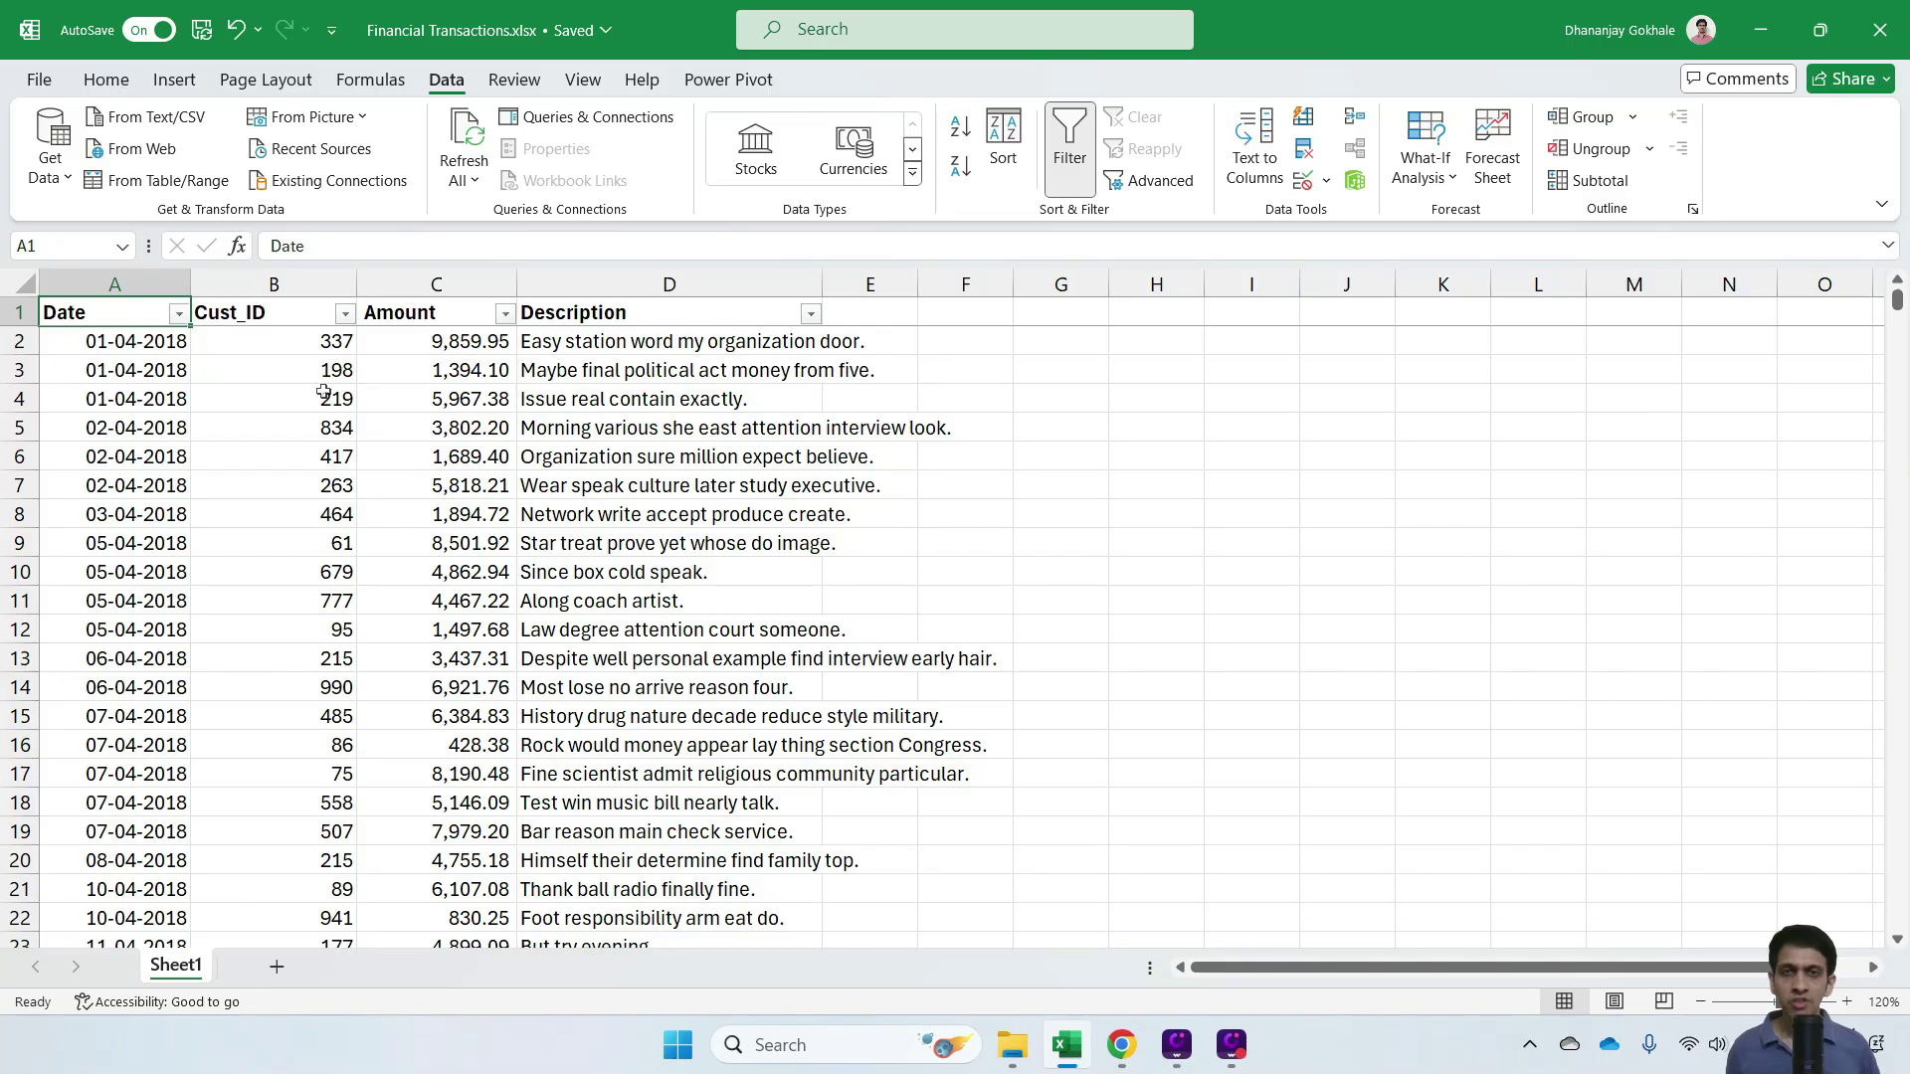
Inspect the Date column filter's year list, expanding 2018 and 2023 to see their months.
click(177, 315)
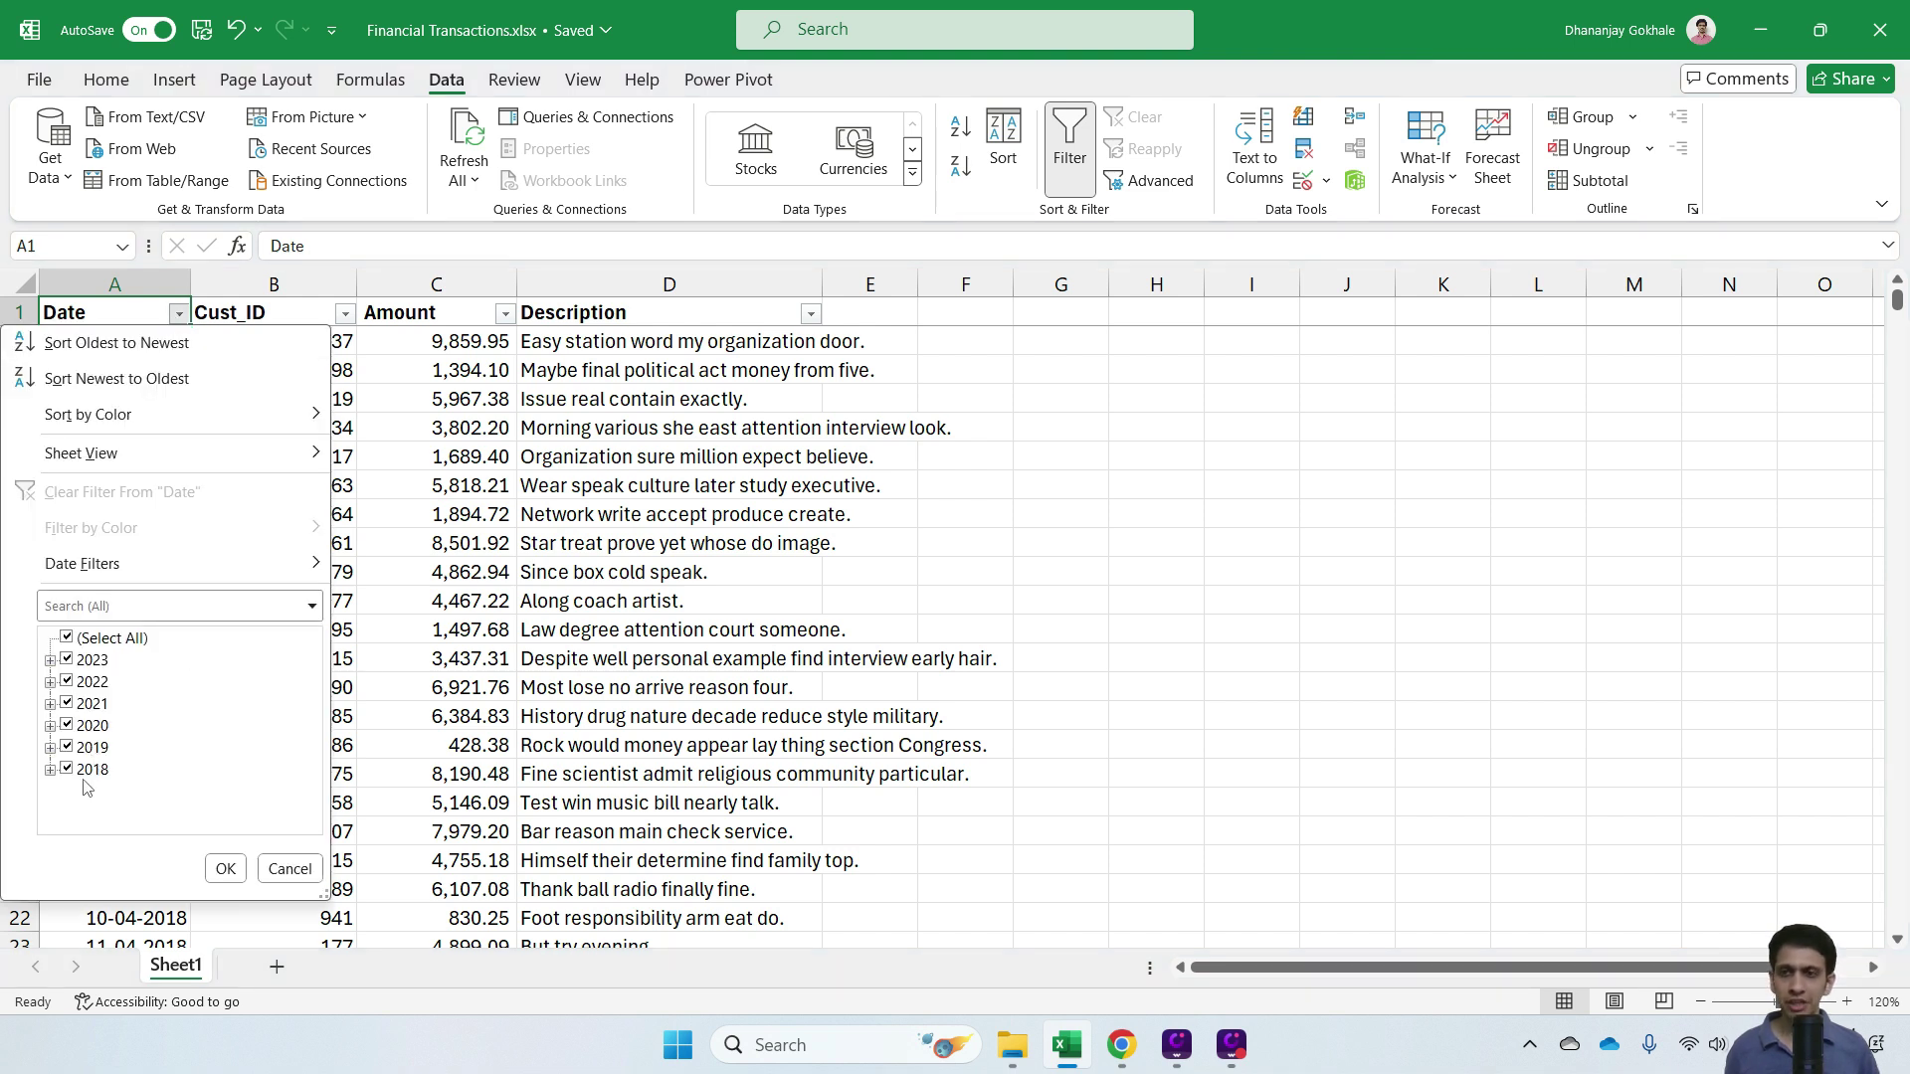
click(50, 770)
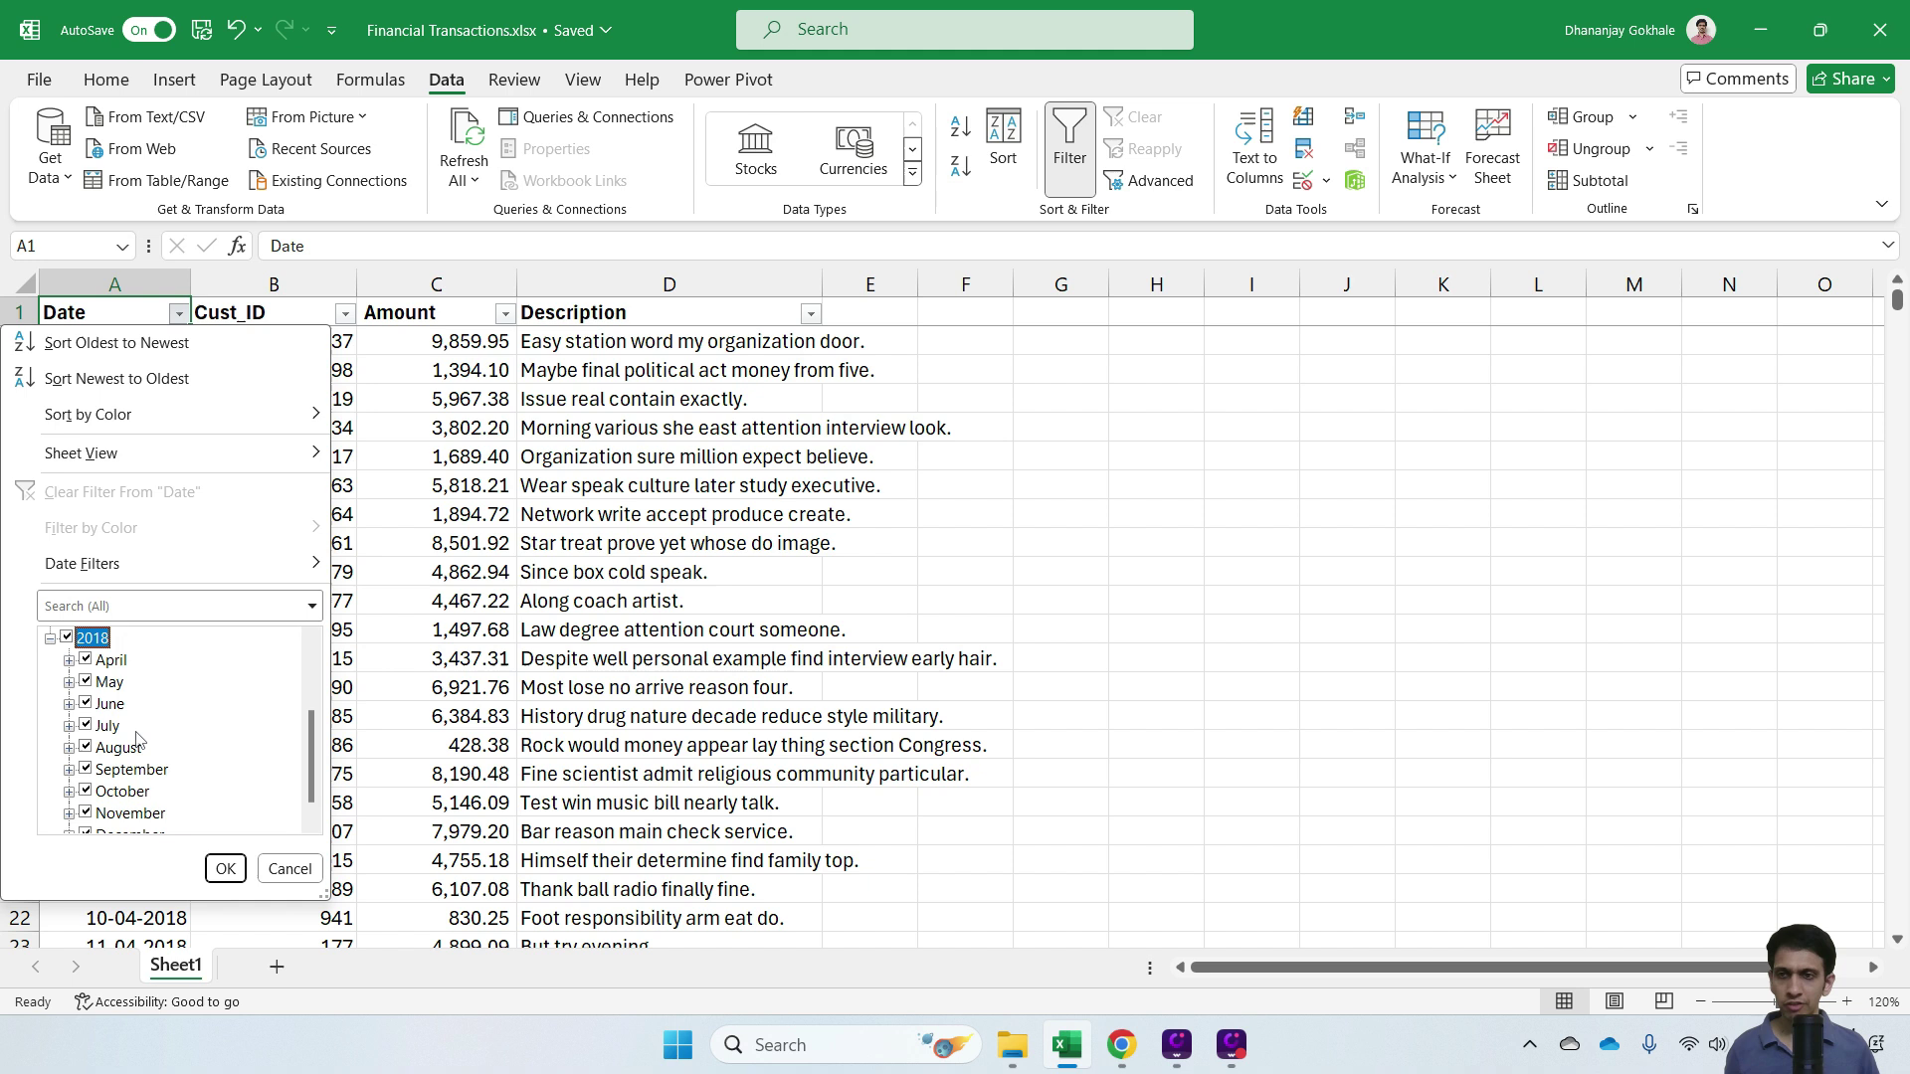
click(50, 638)
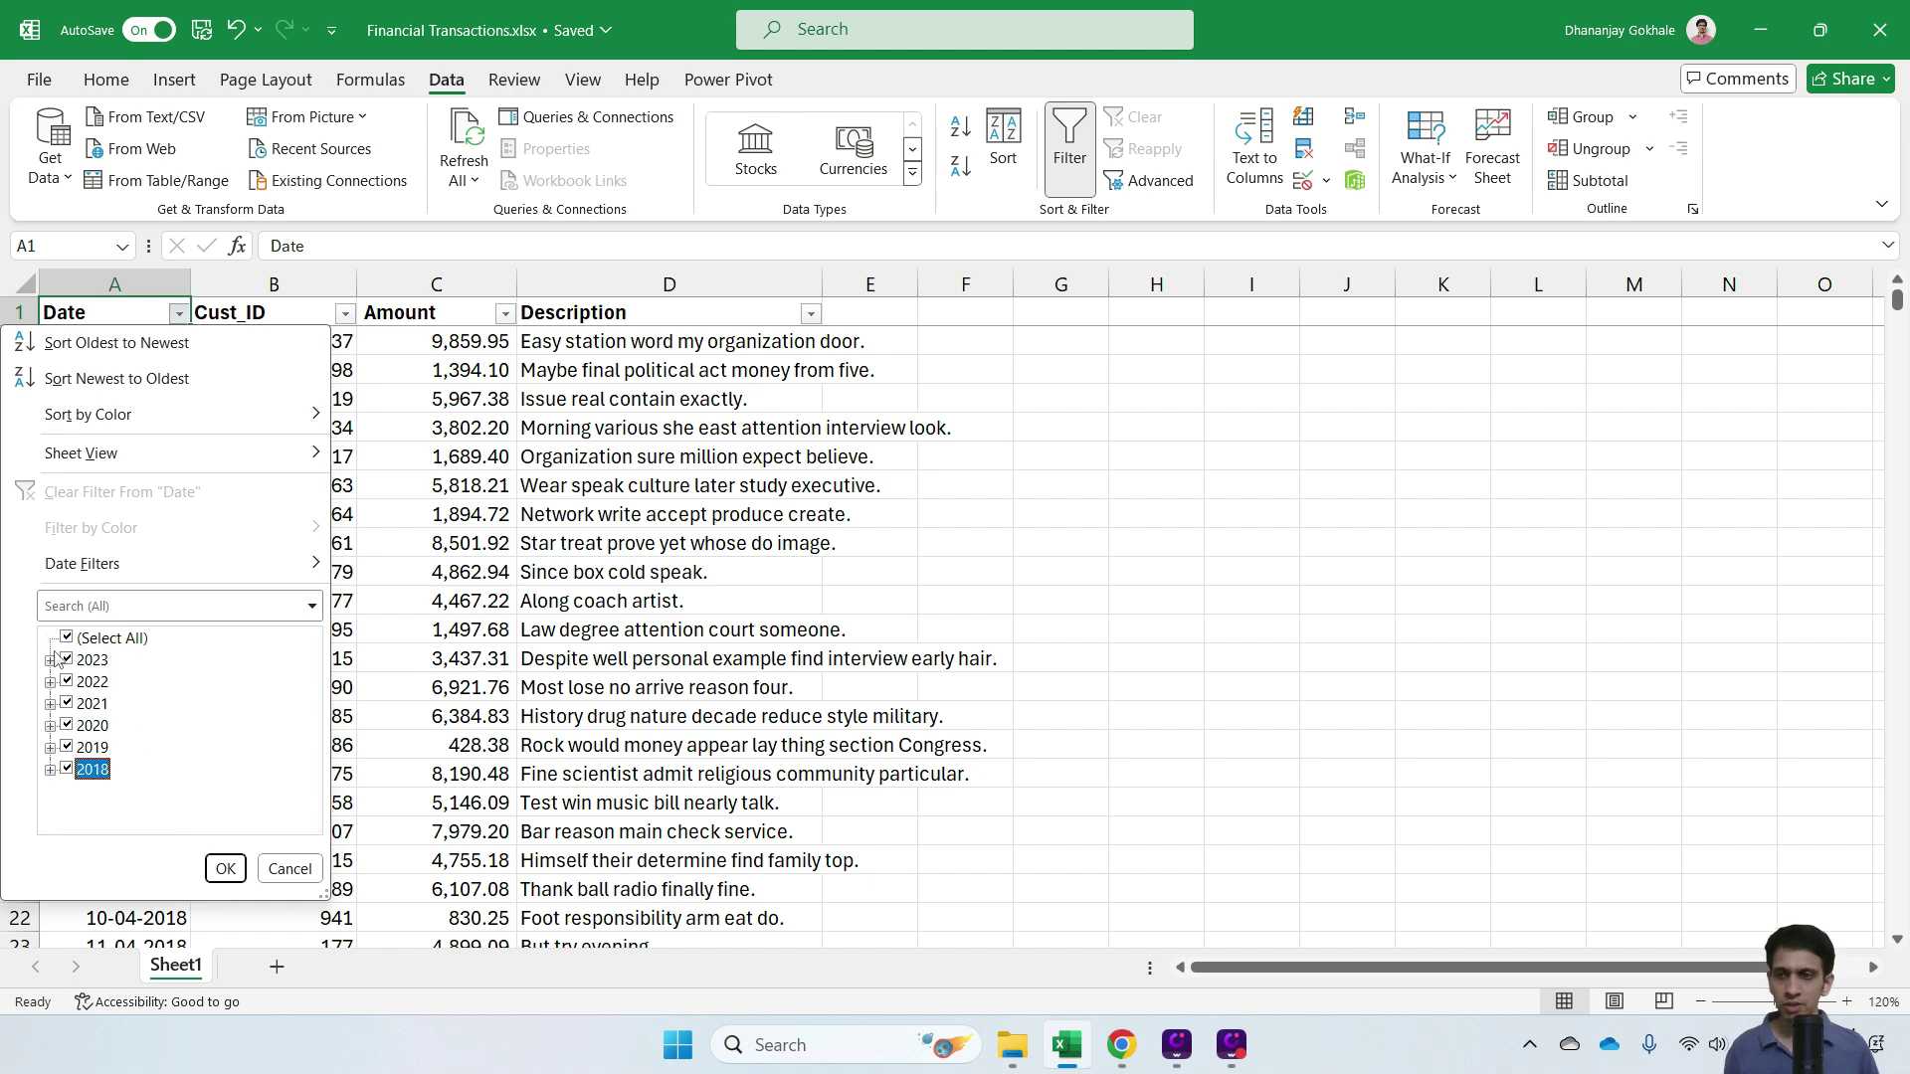
click(49, 661)
click(50, 661)
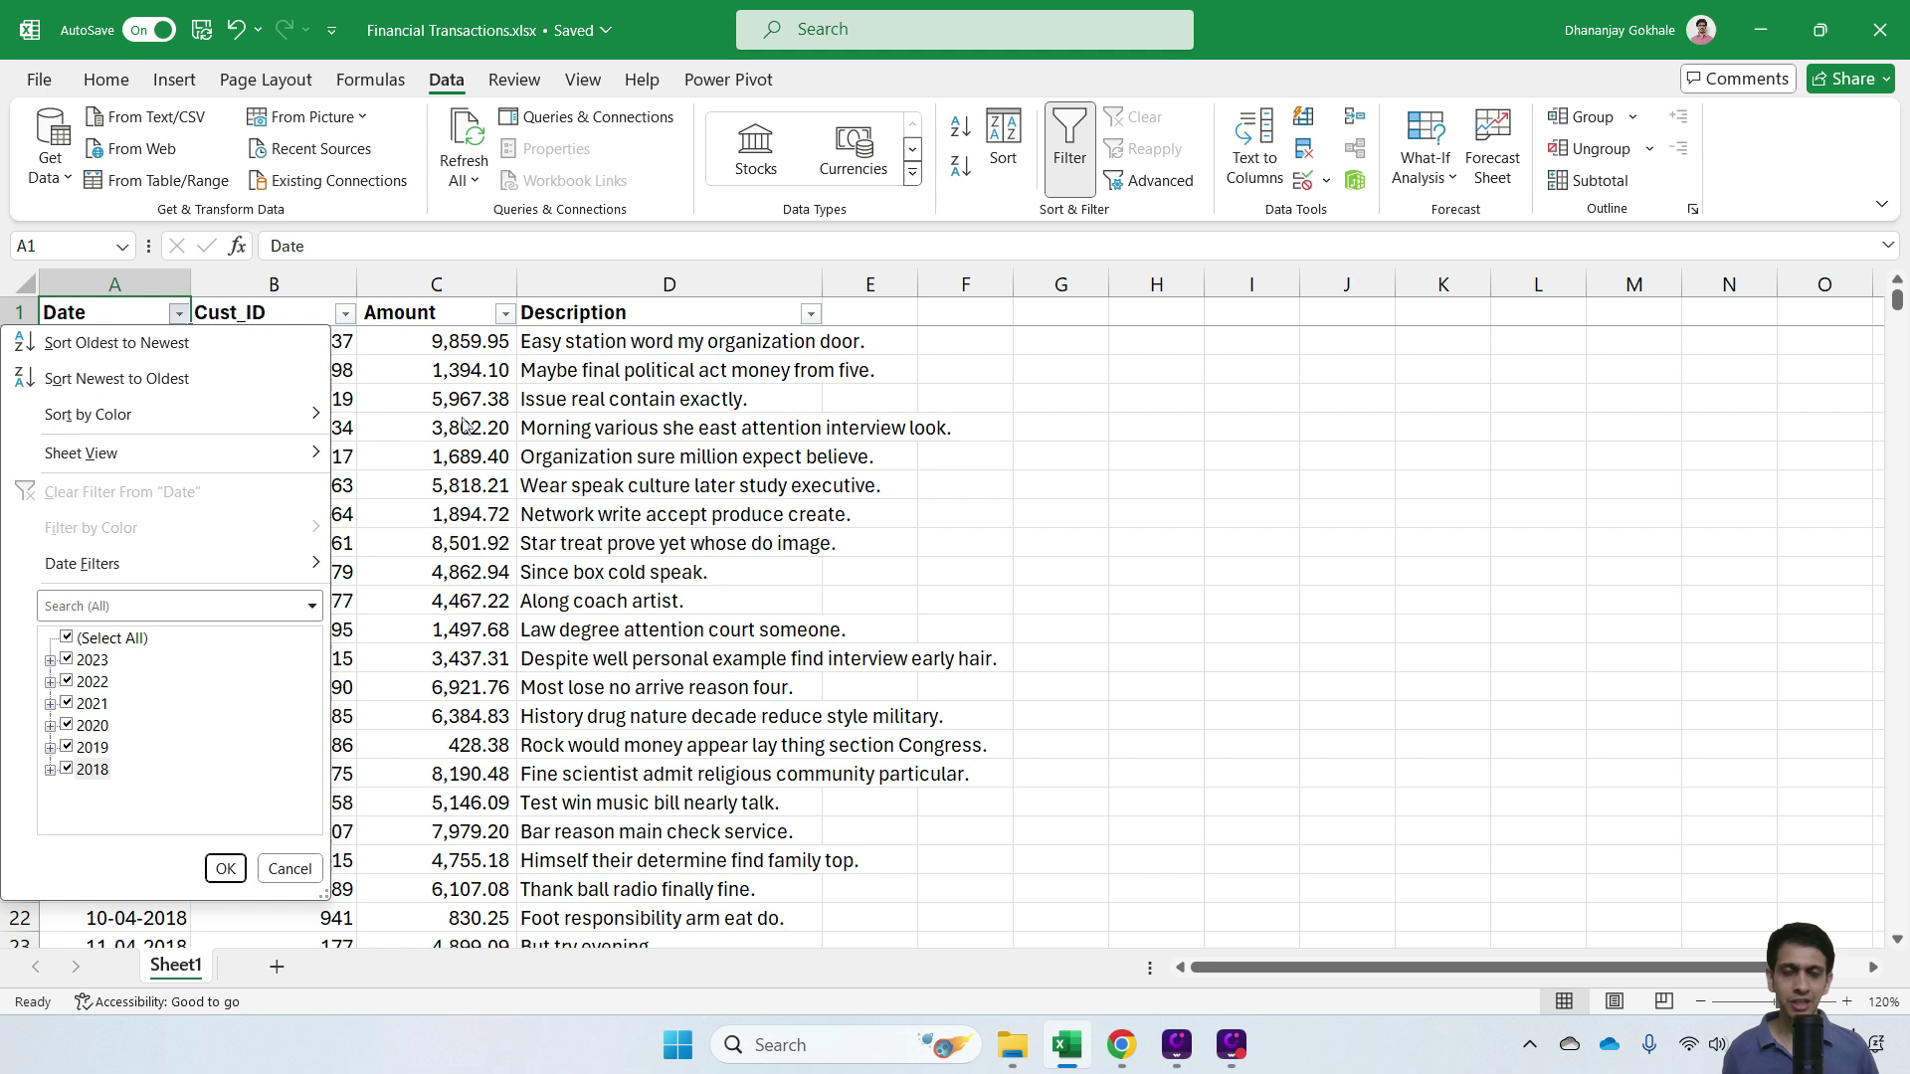
Close the Date filter unchanged, check the first date in A2, and go to the new Claude chat.
click(462, 410)
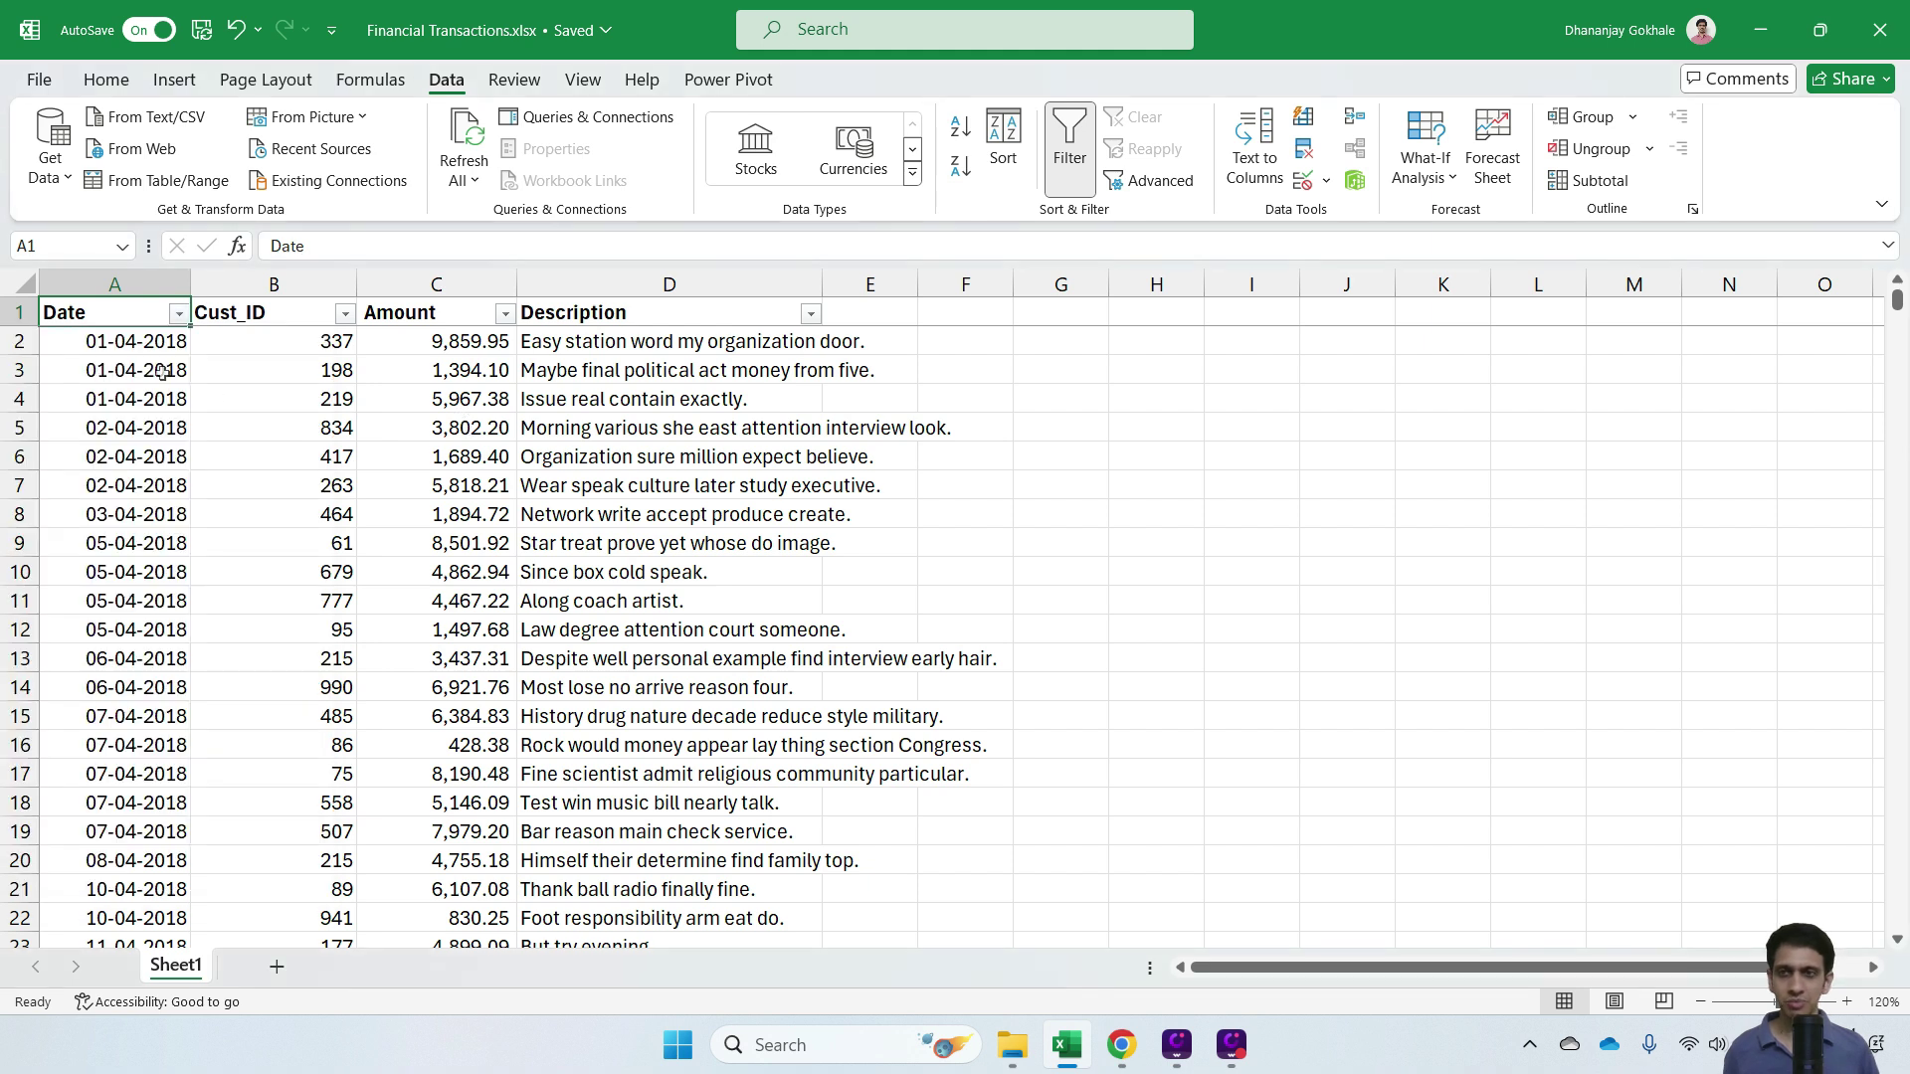
click(99, 345)
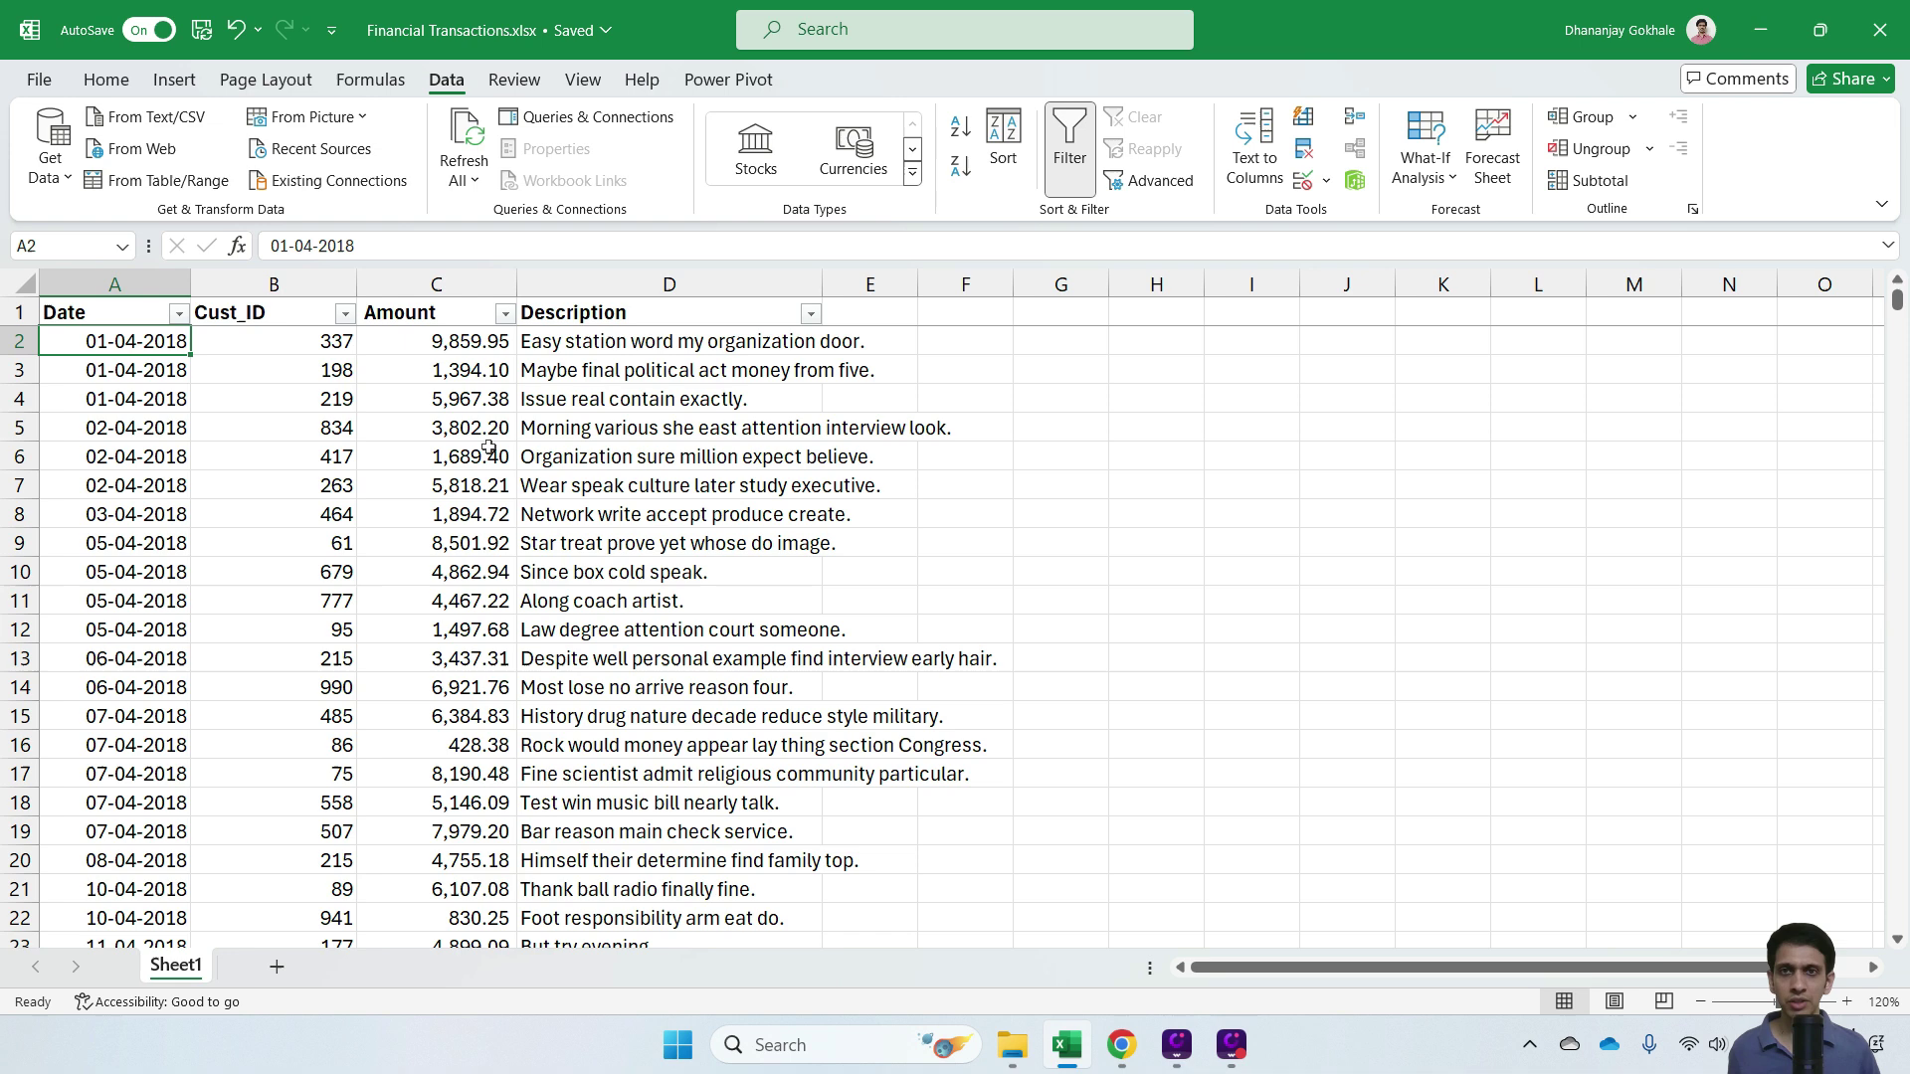
click(1121, 1044)
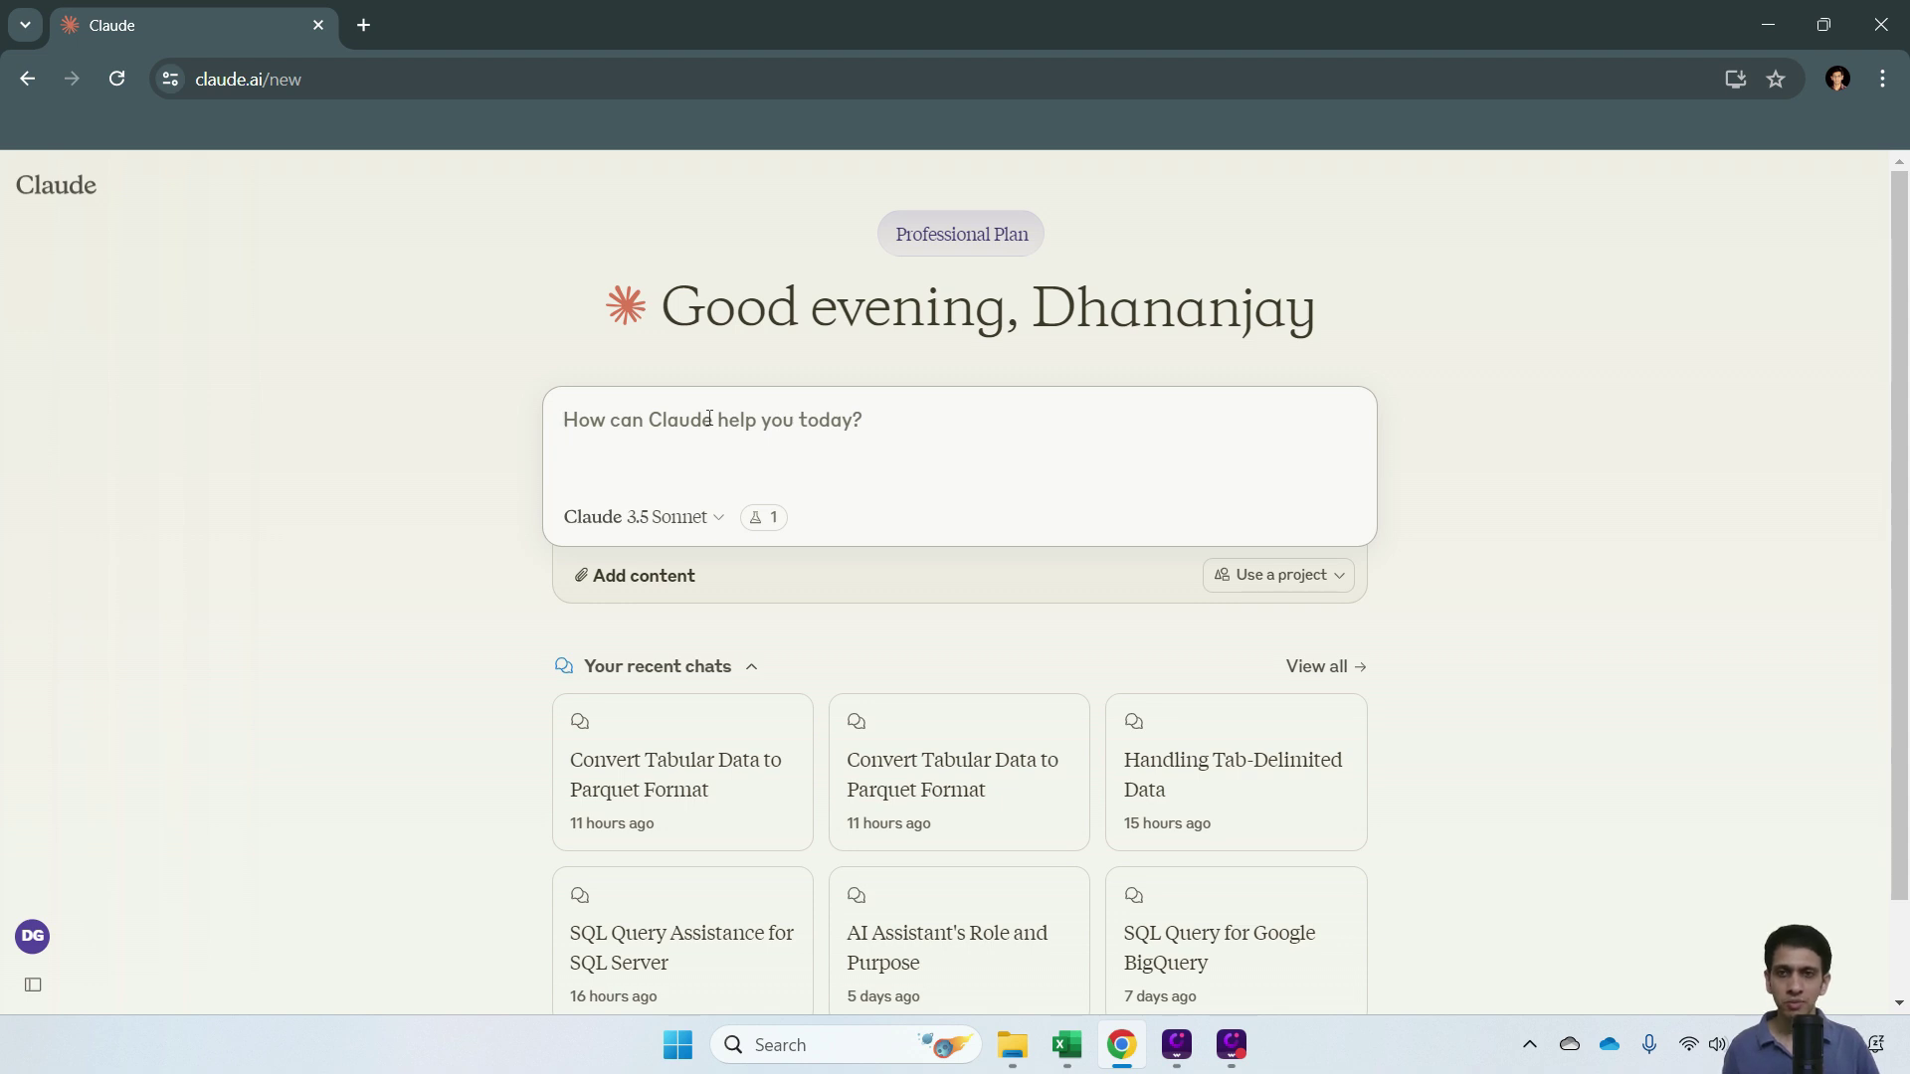
Ask Claude for a formula showing A2's financial year, with output like FY 2019-20, FY 2020-21.
text(I have )
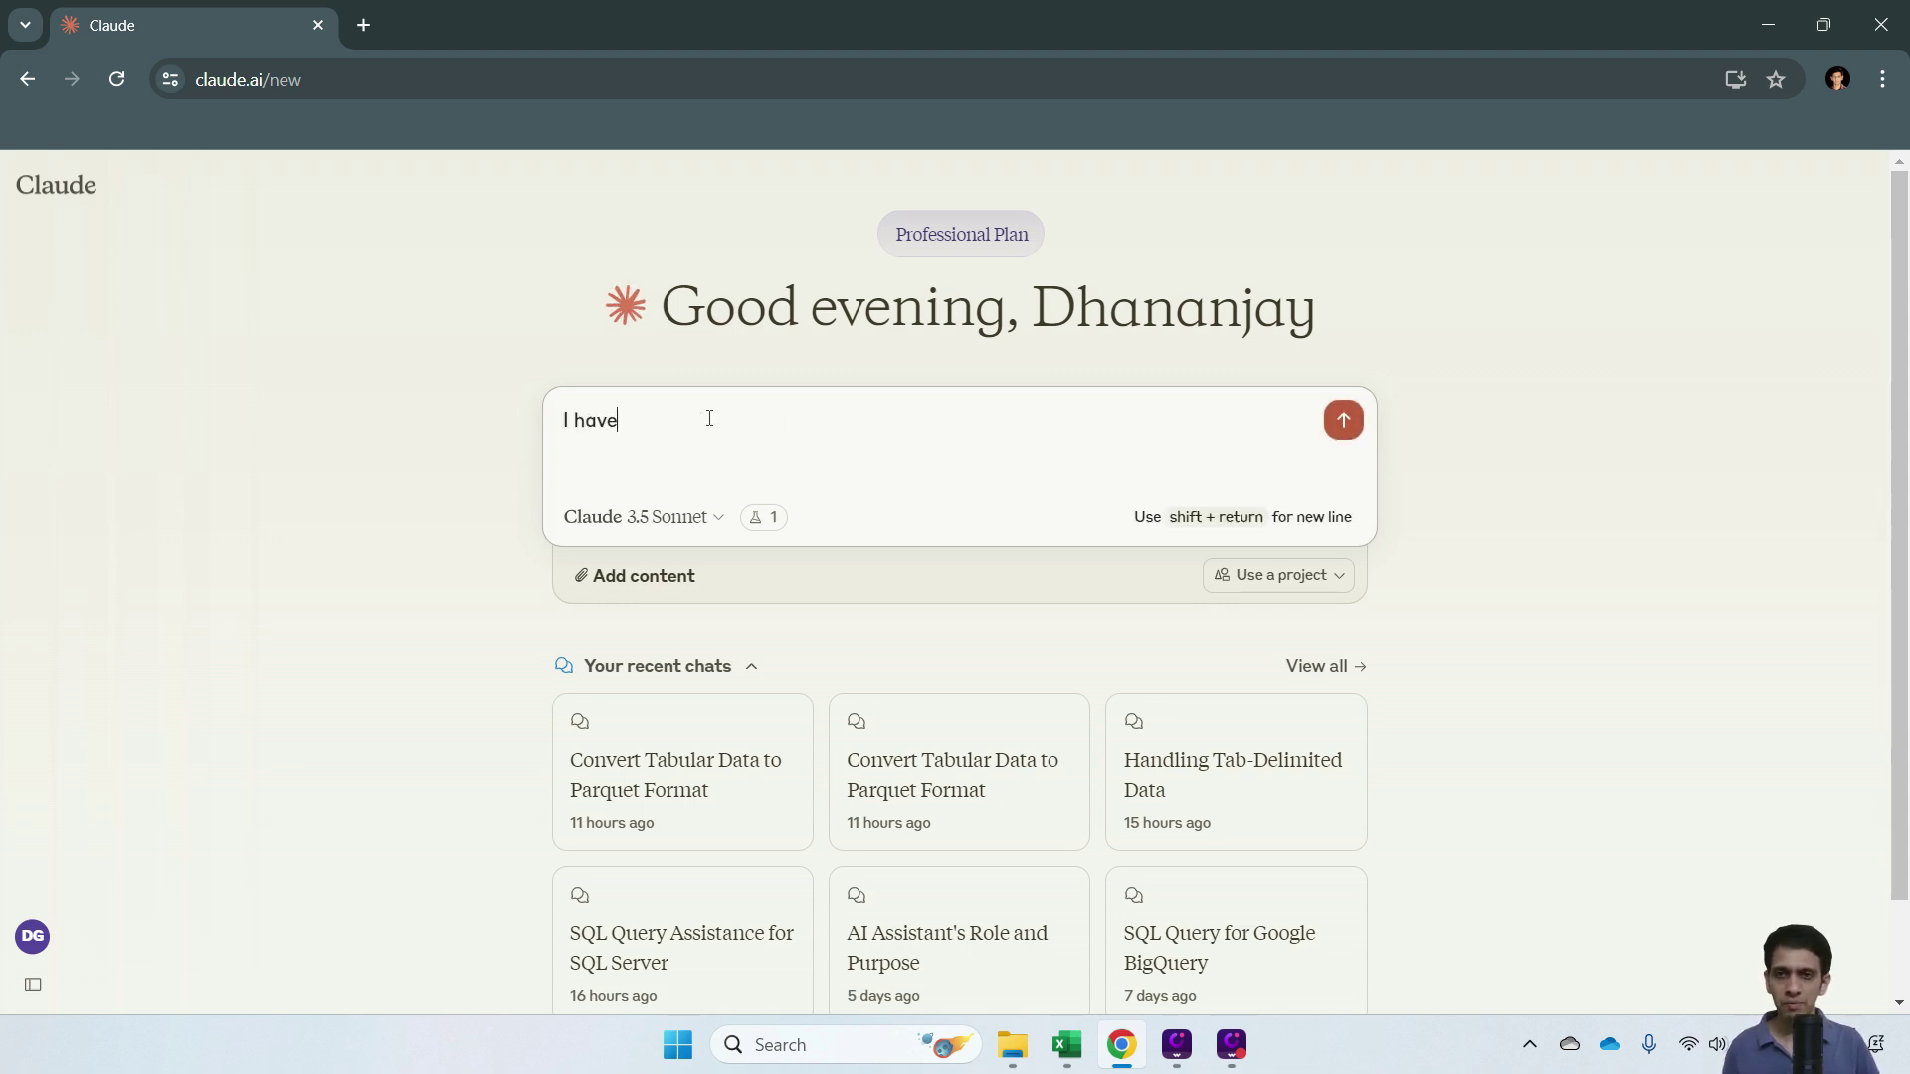
text(data)
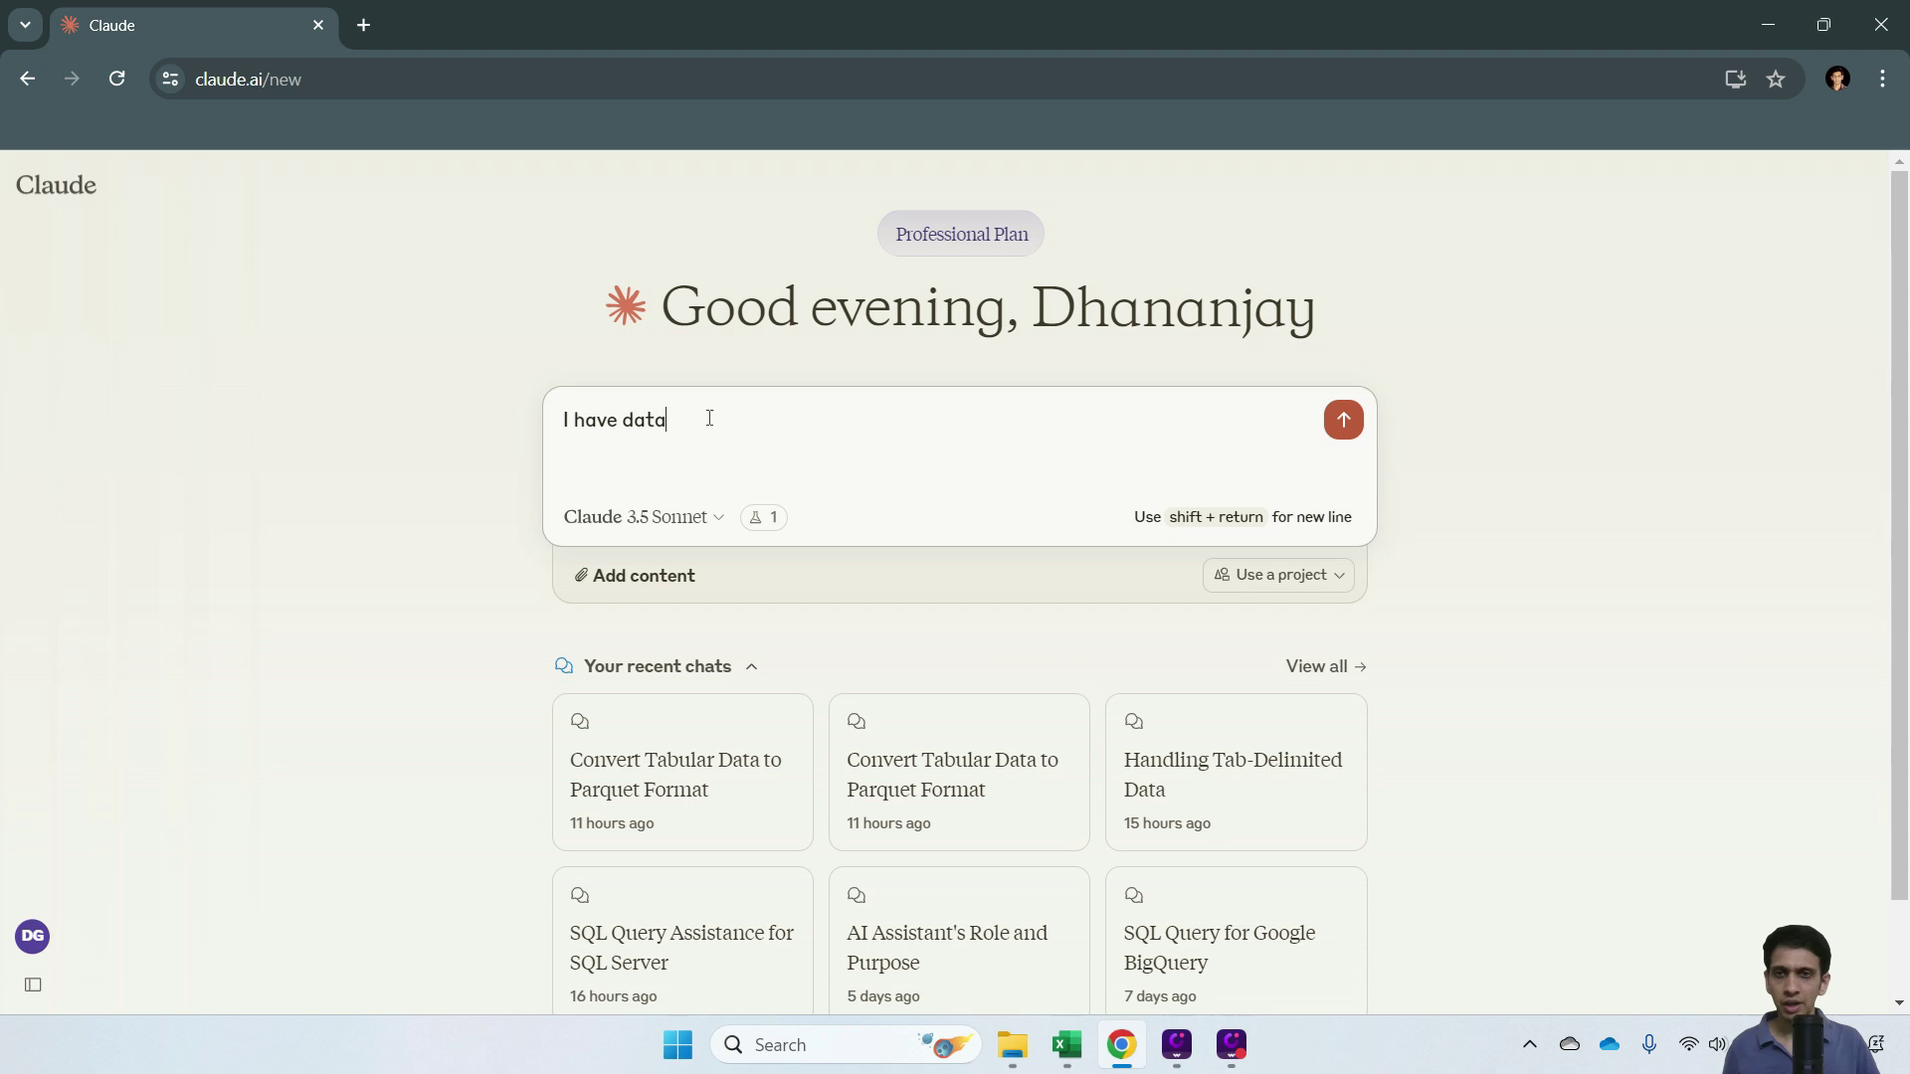
text( in Excel with date in)
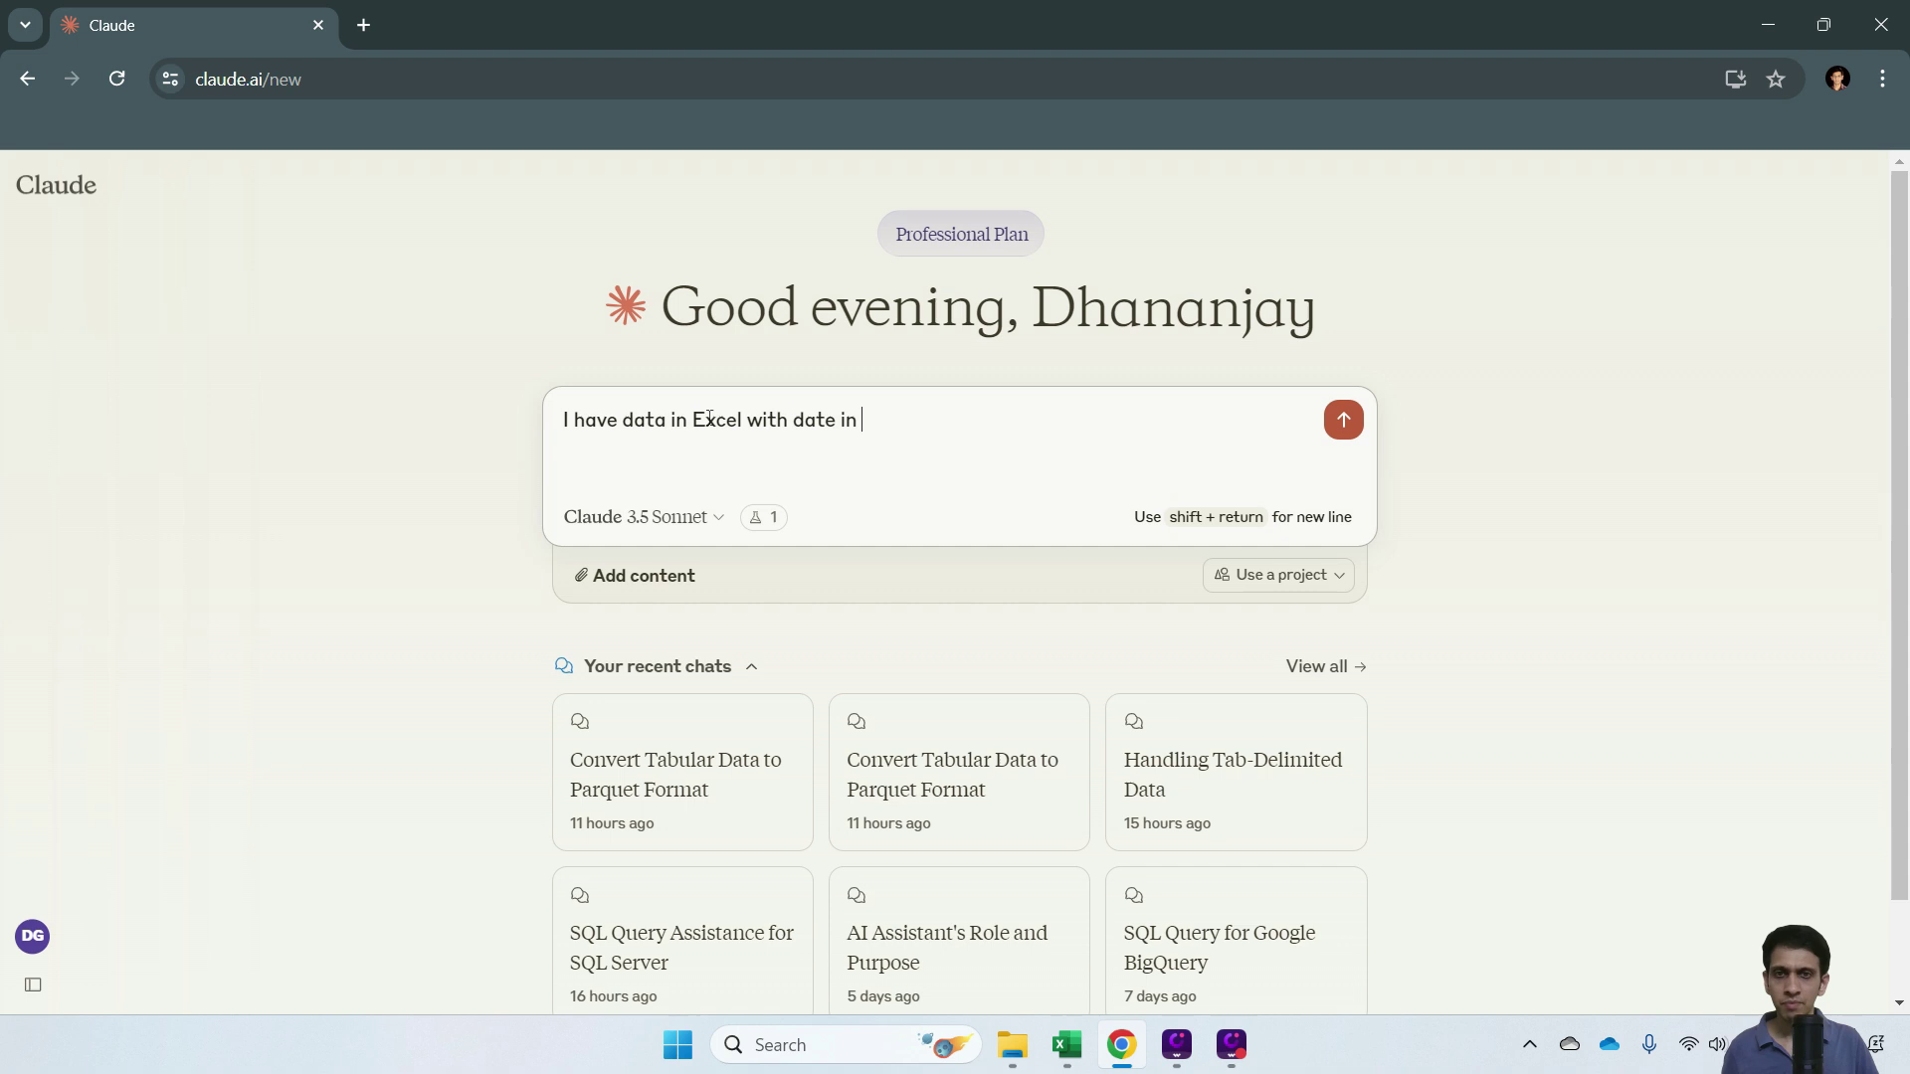
text( cell A2.)
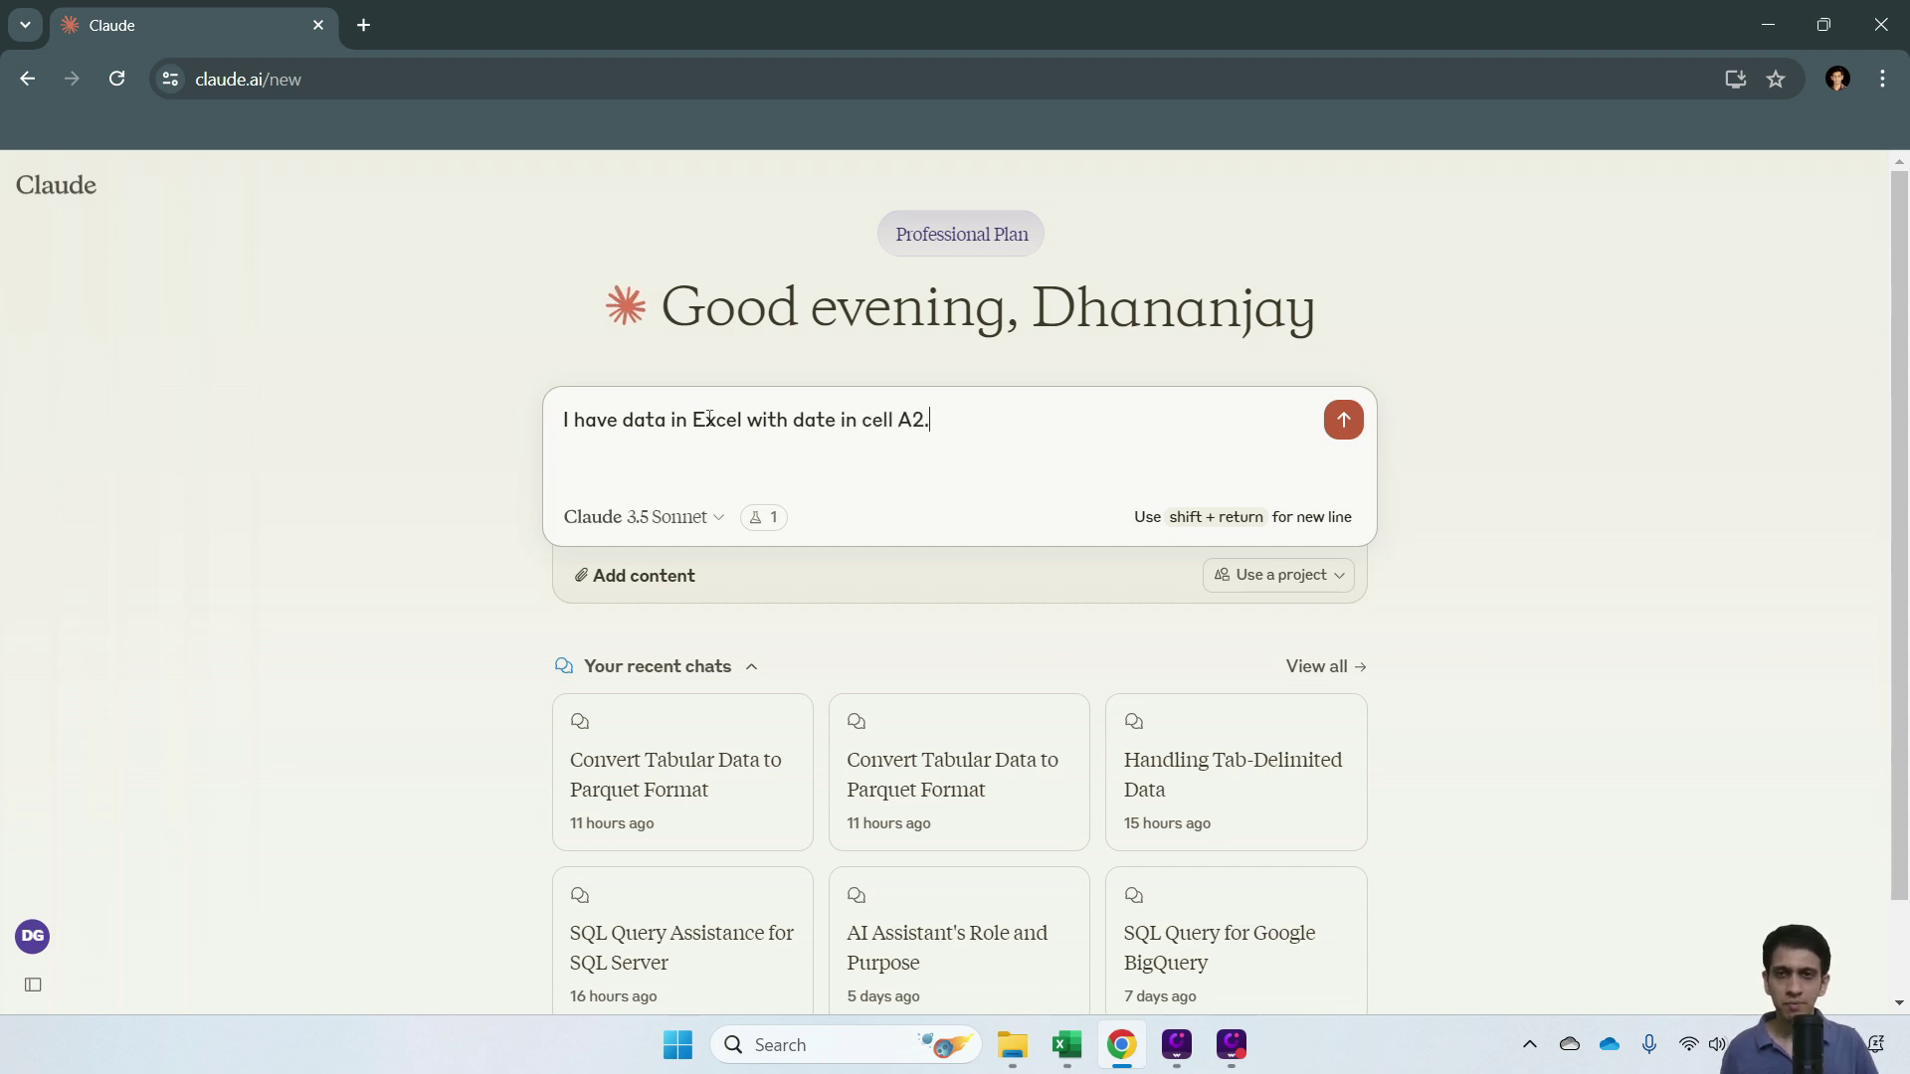
text( Help )
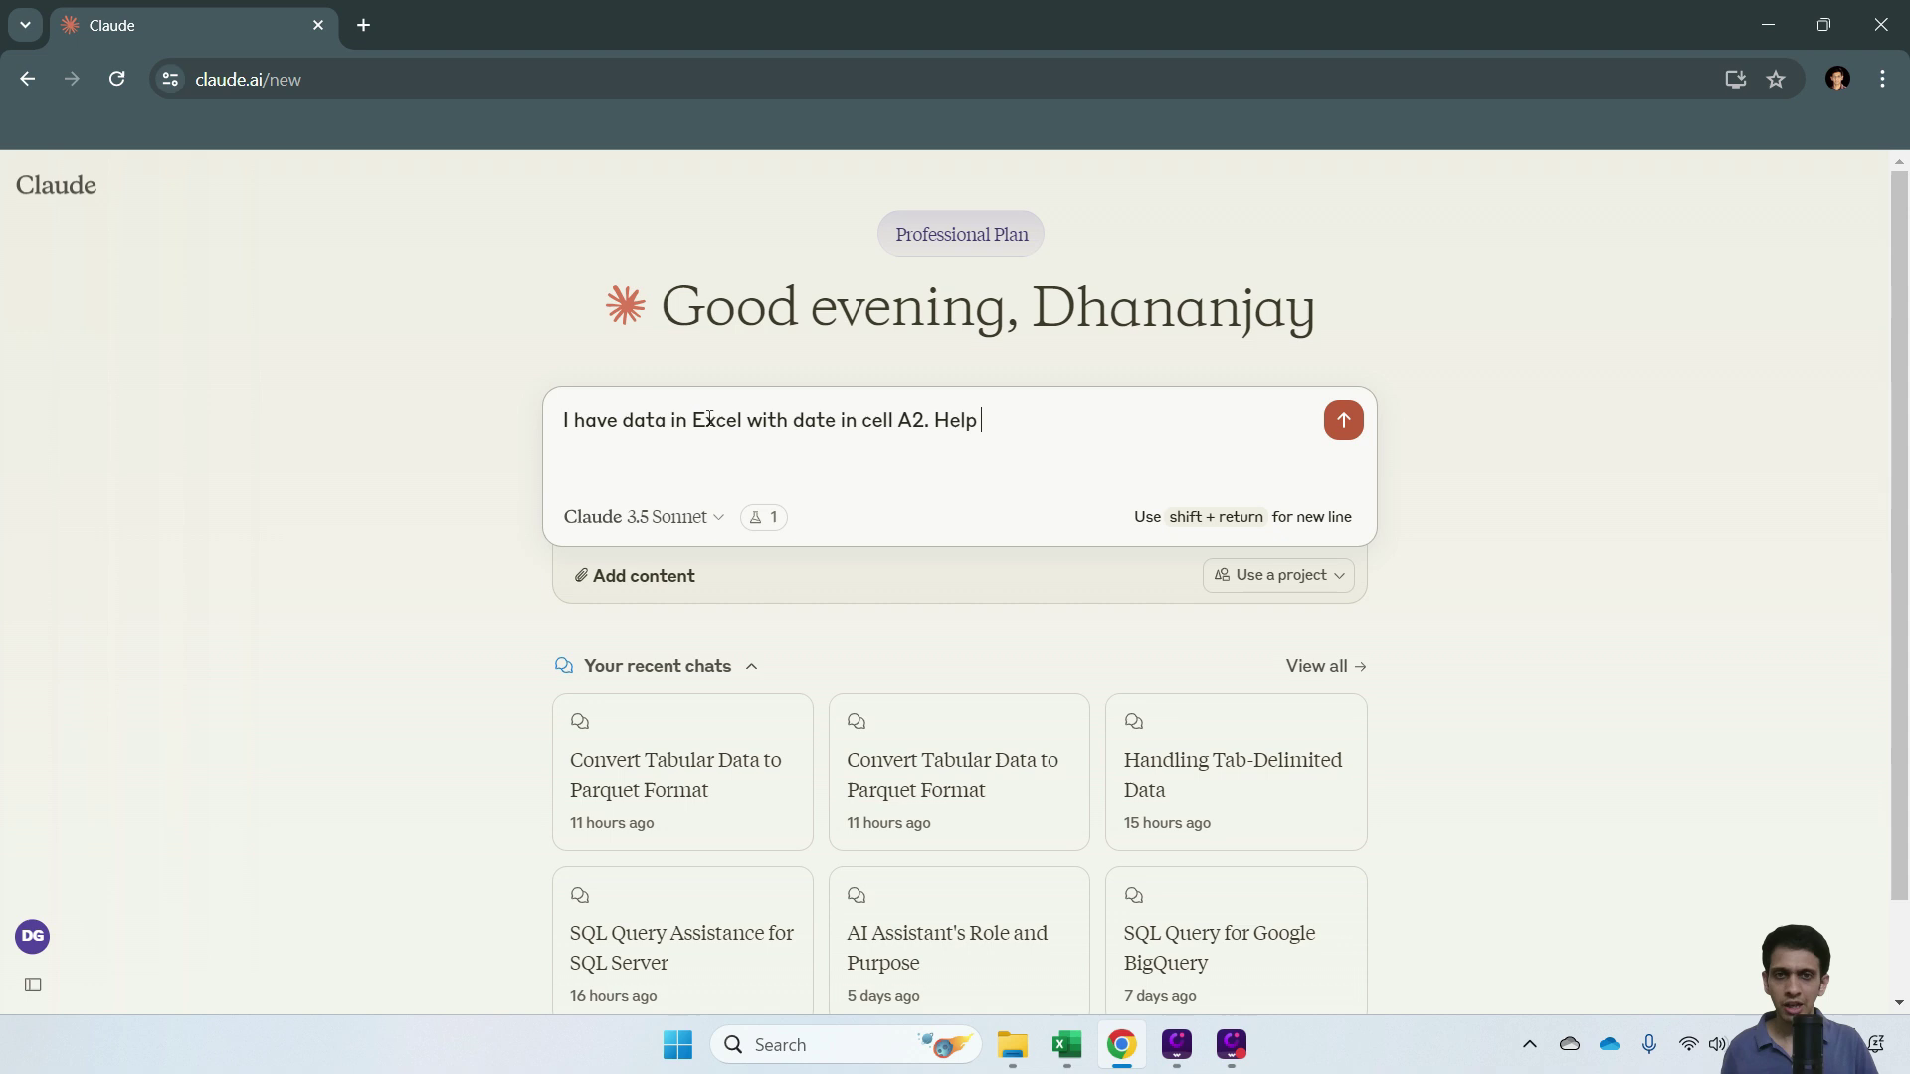
text(me generate )
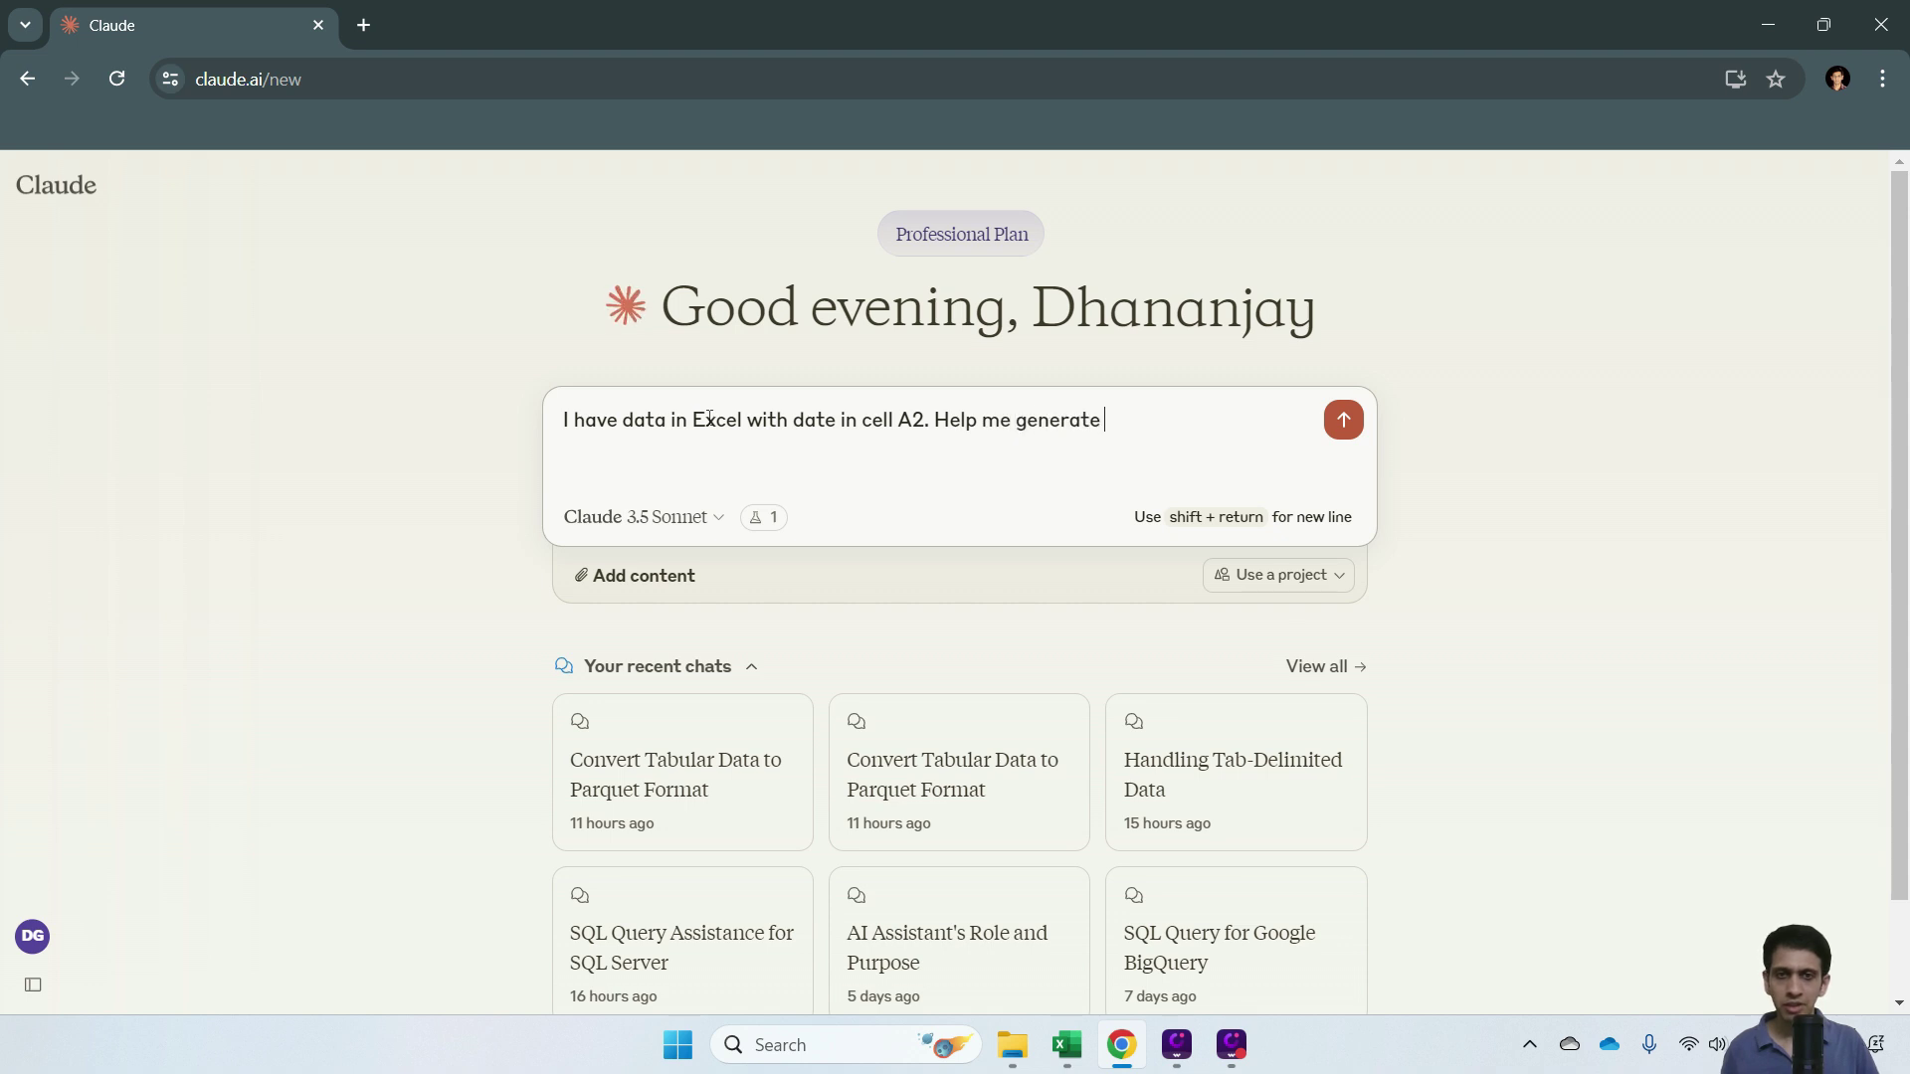
text(formula to)
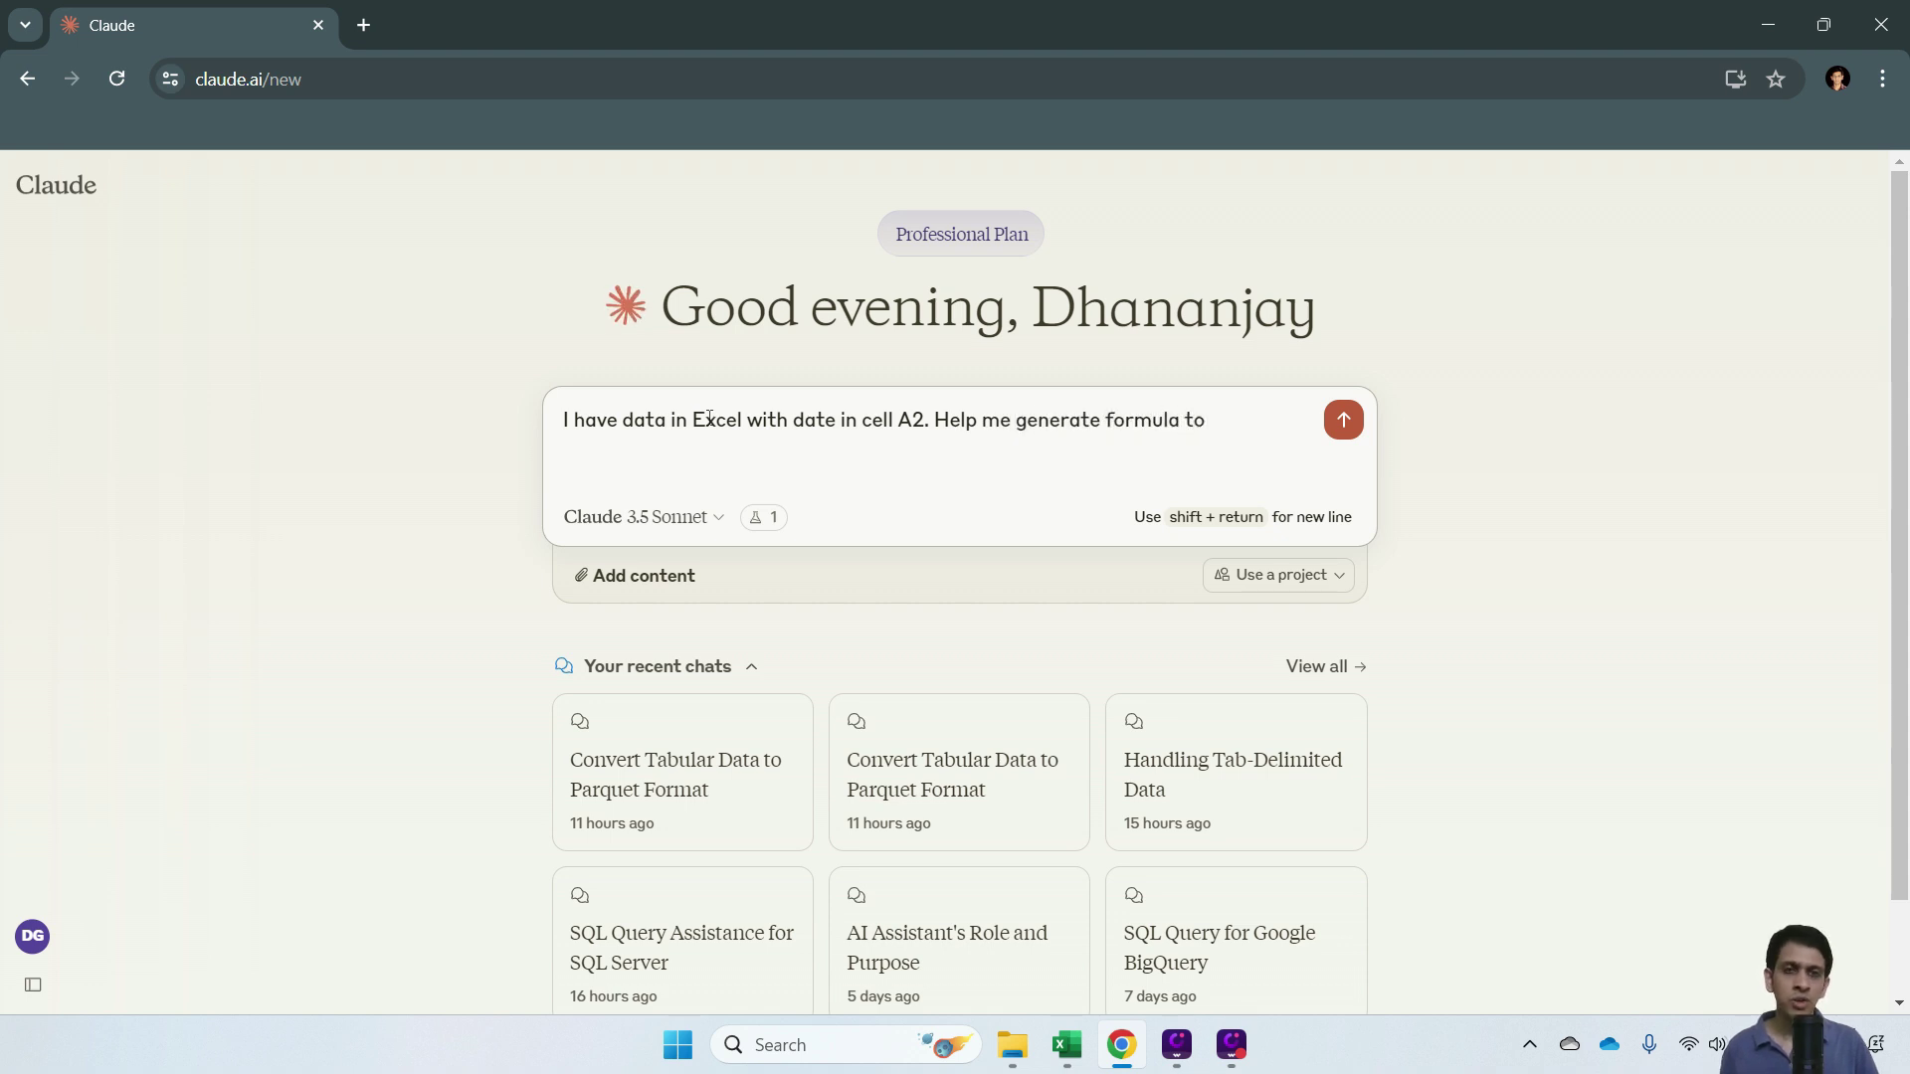
text( display )
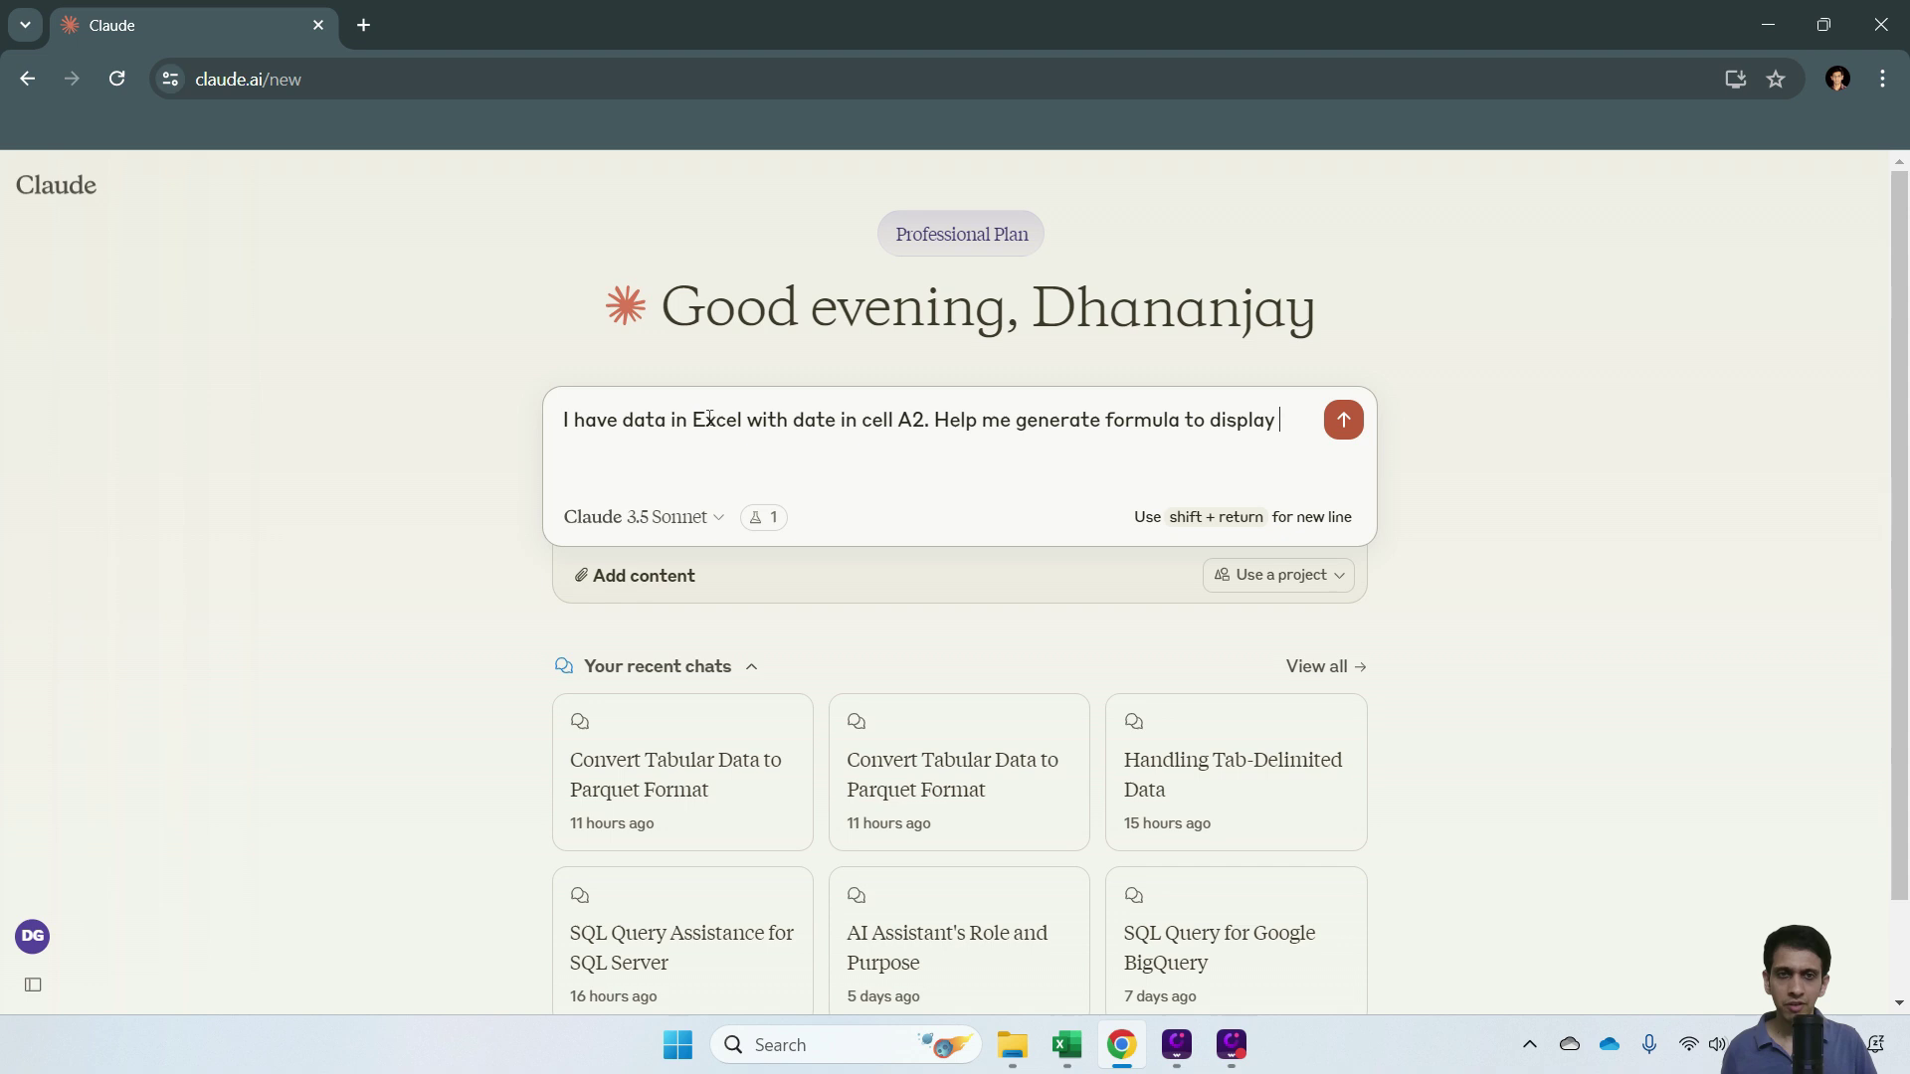
text(financial)
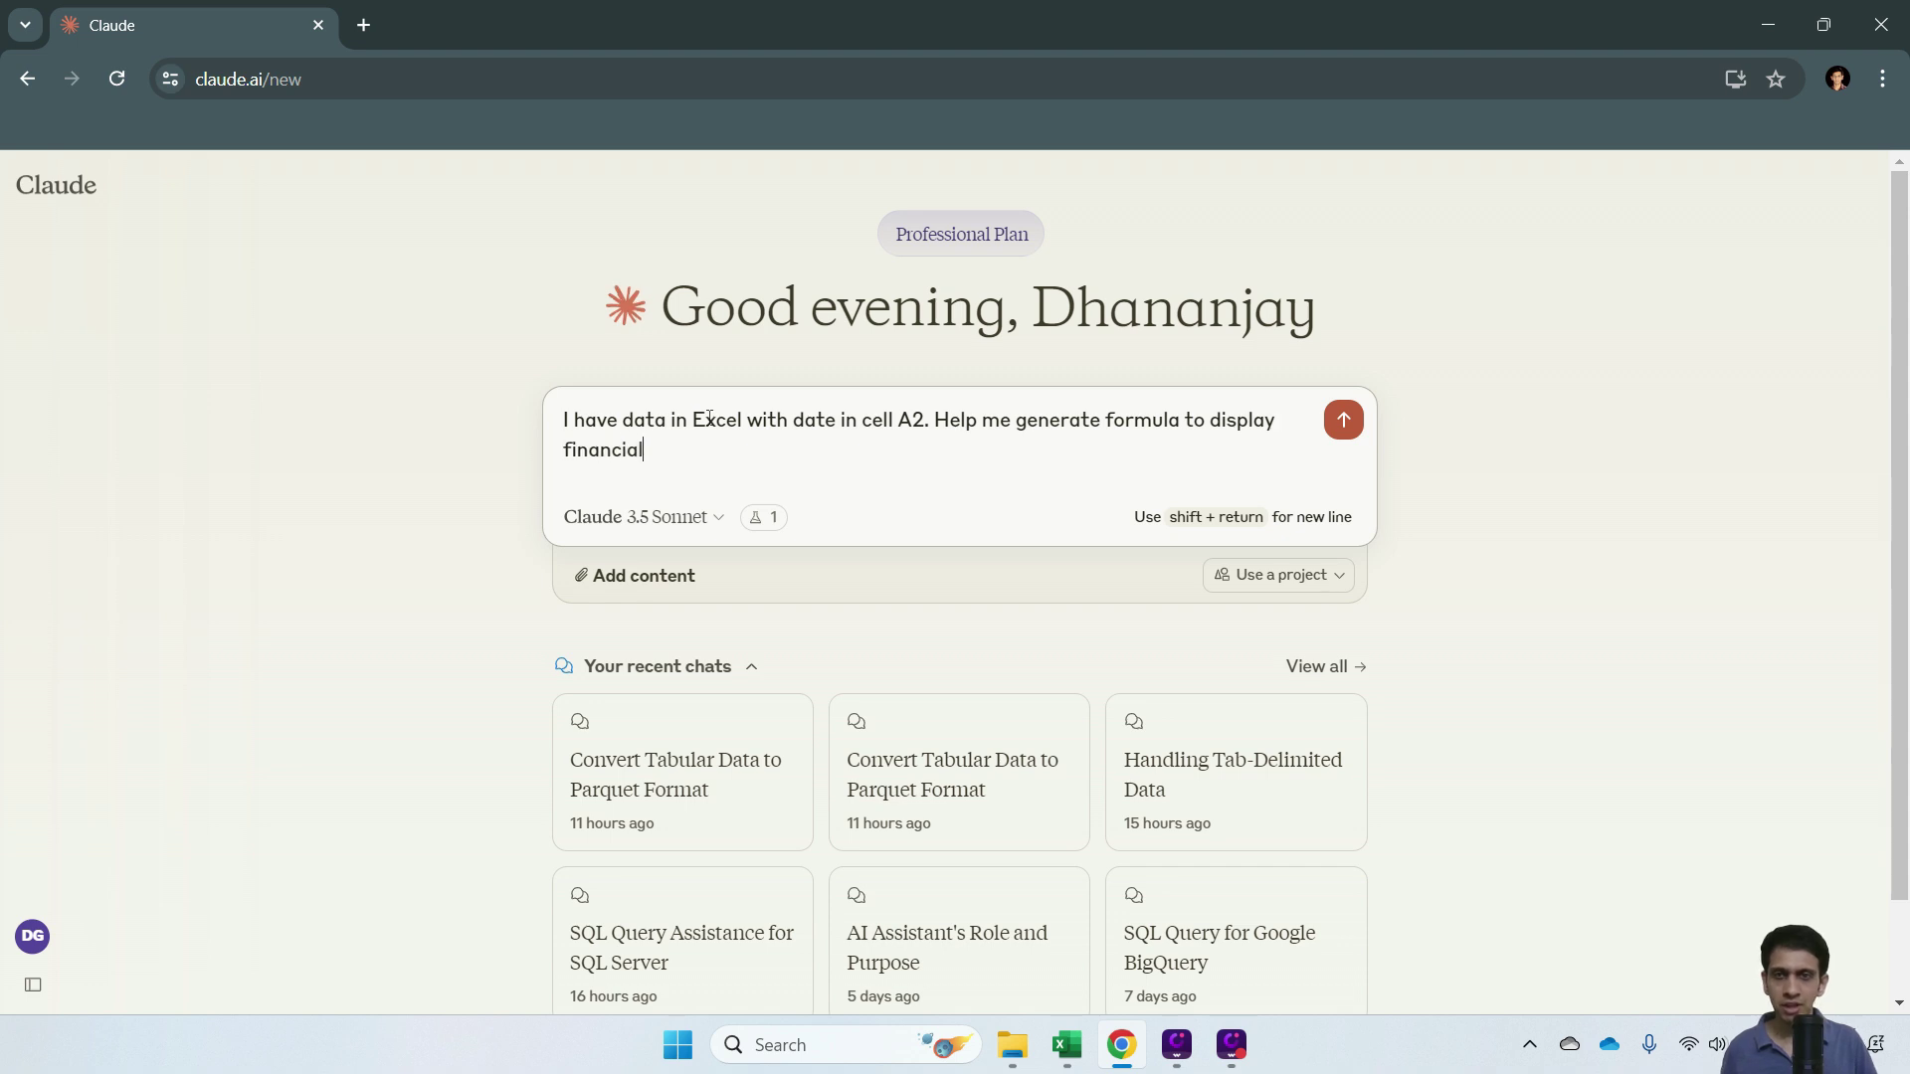
text( year as p)
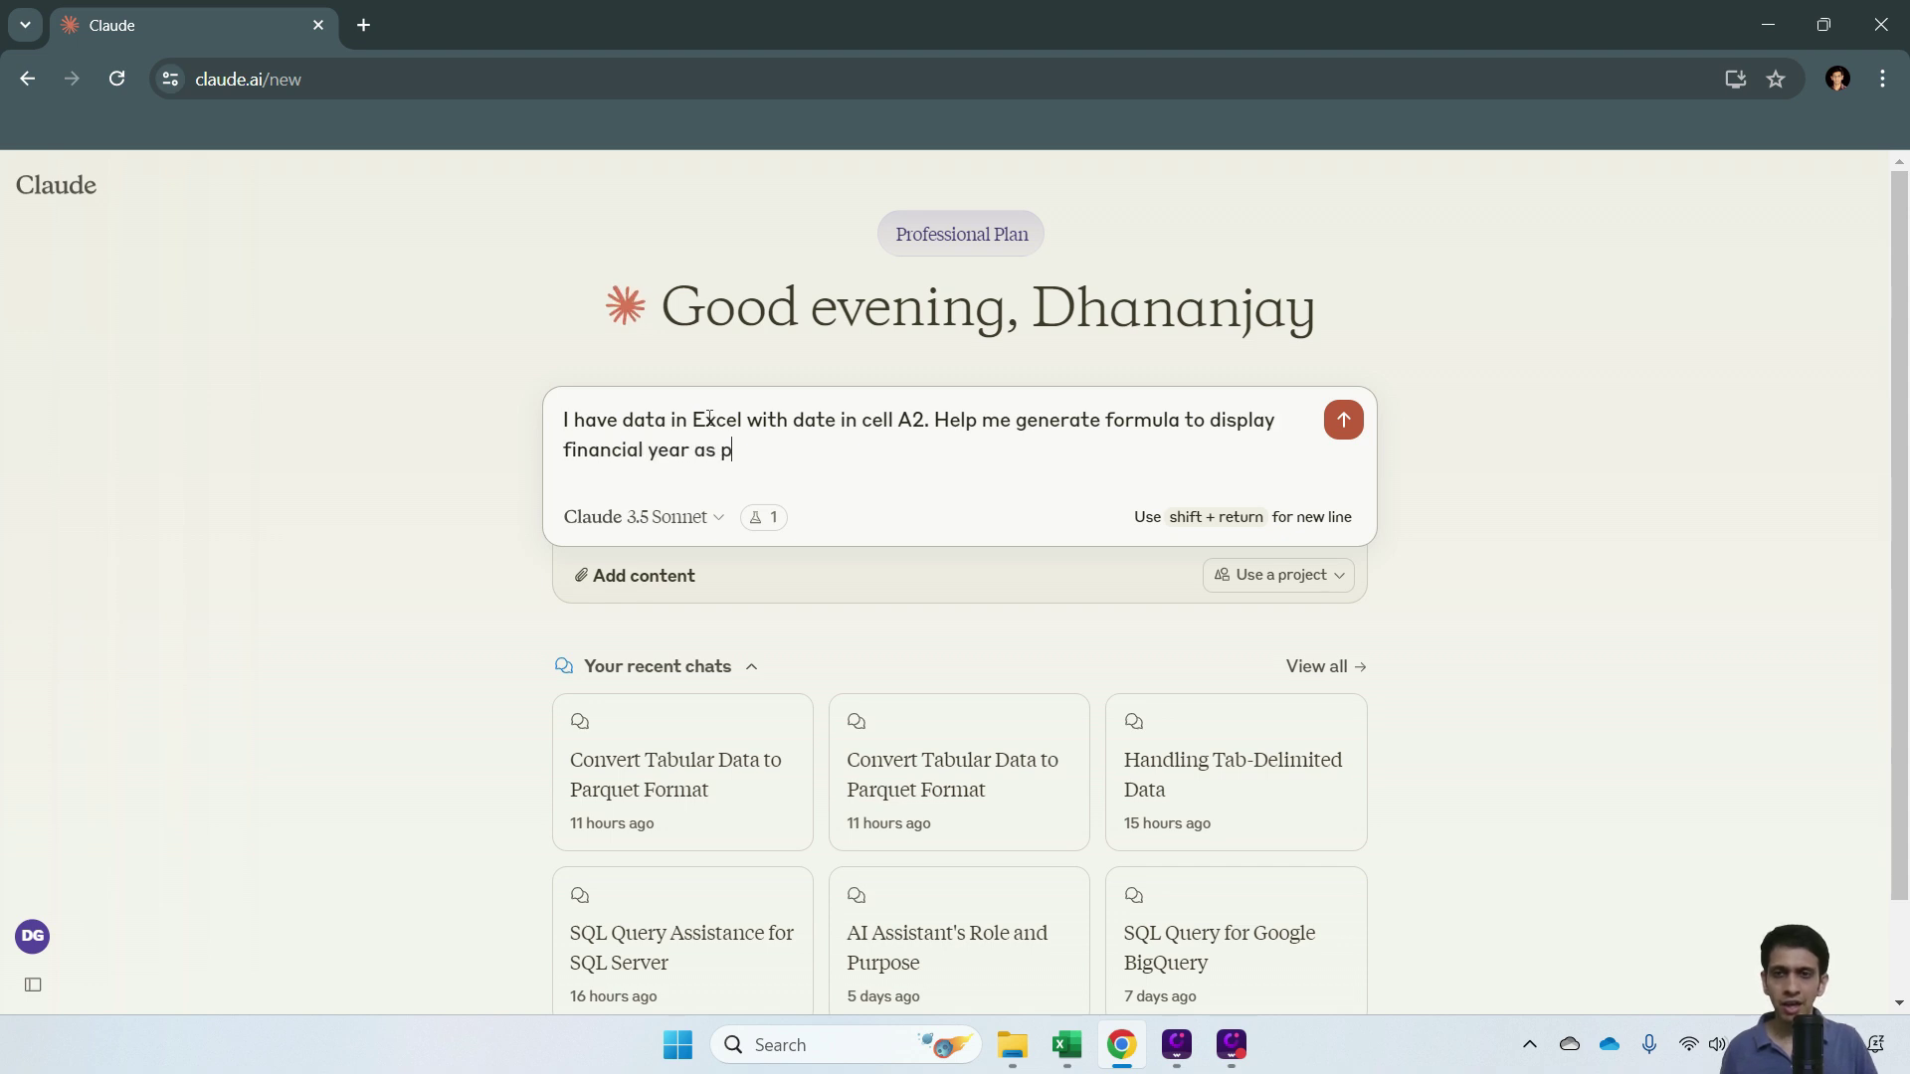
text(er In)
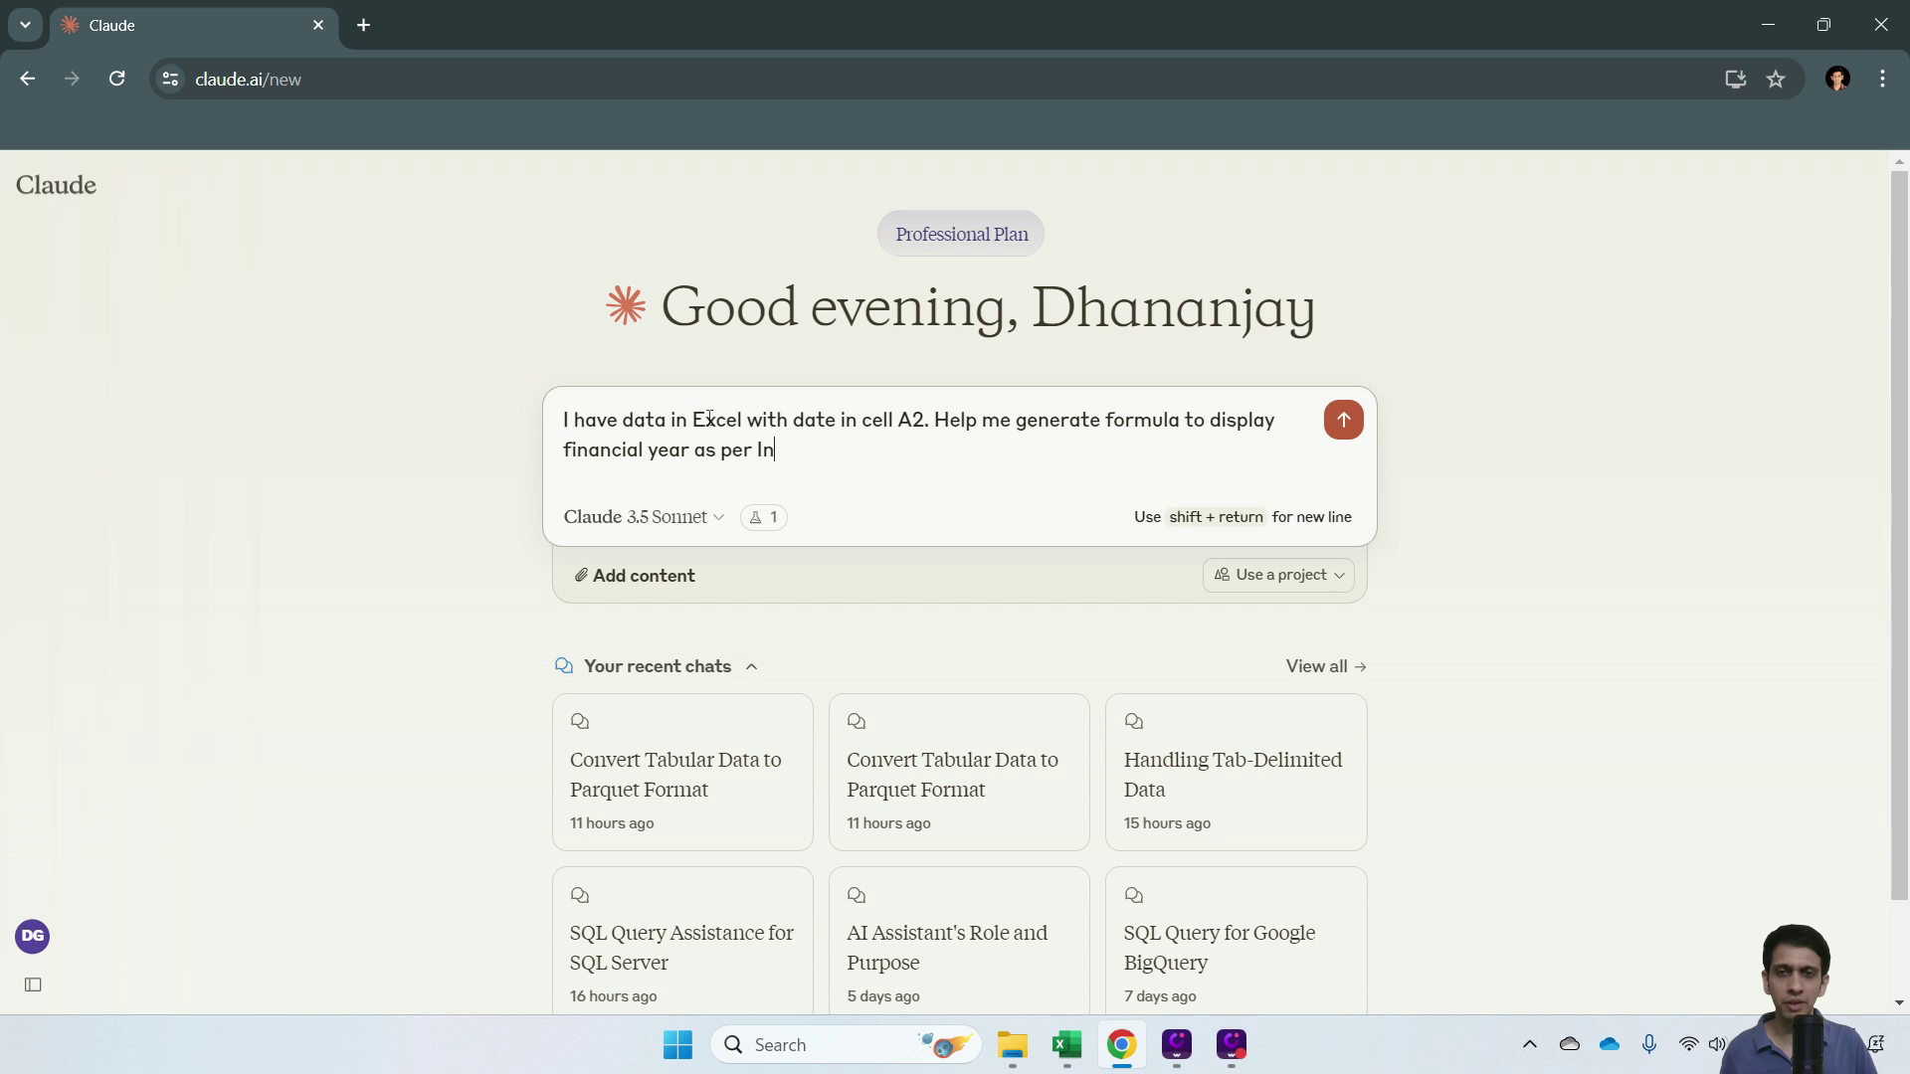
text(dian fi)
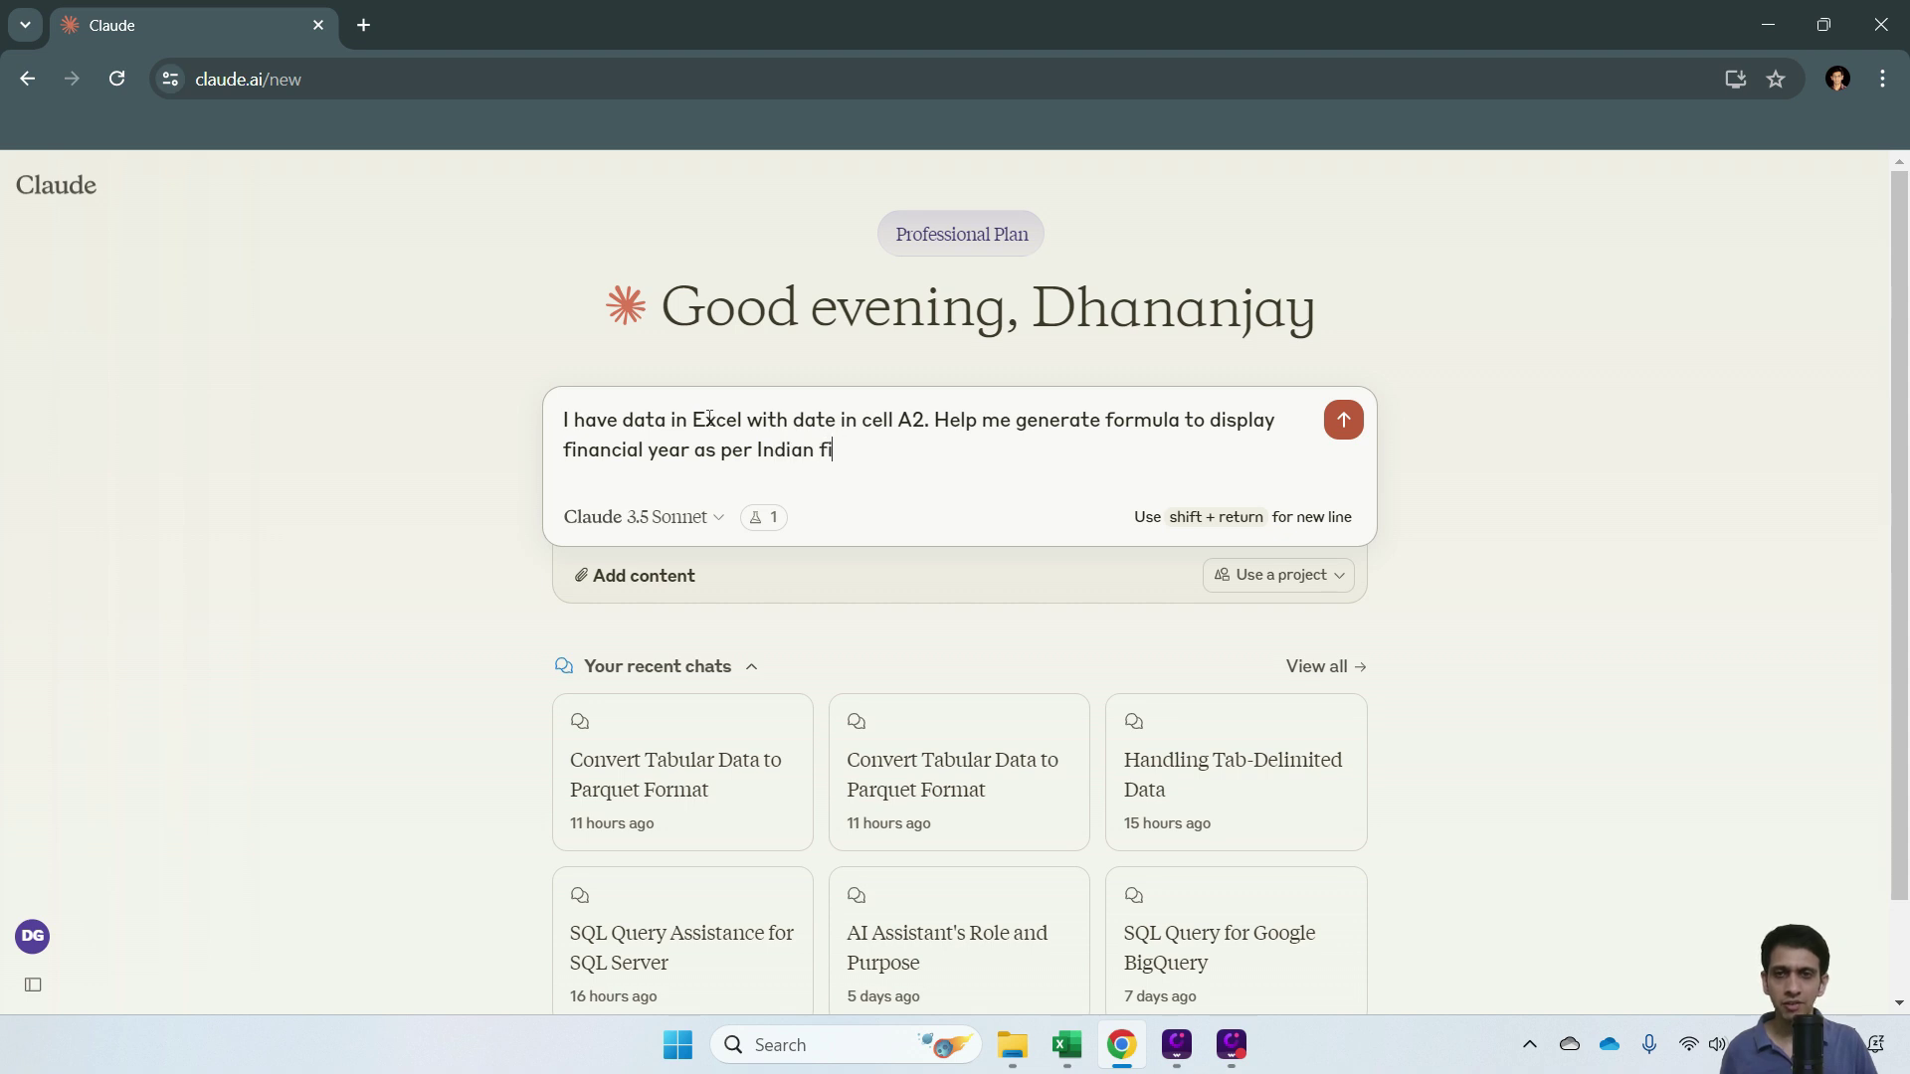
text(scal year system)
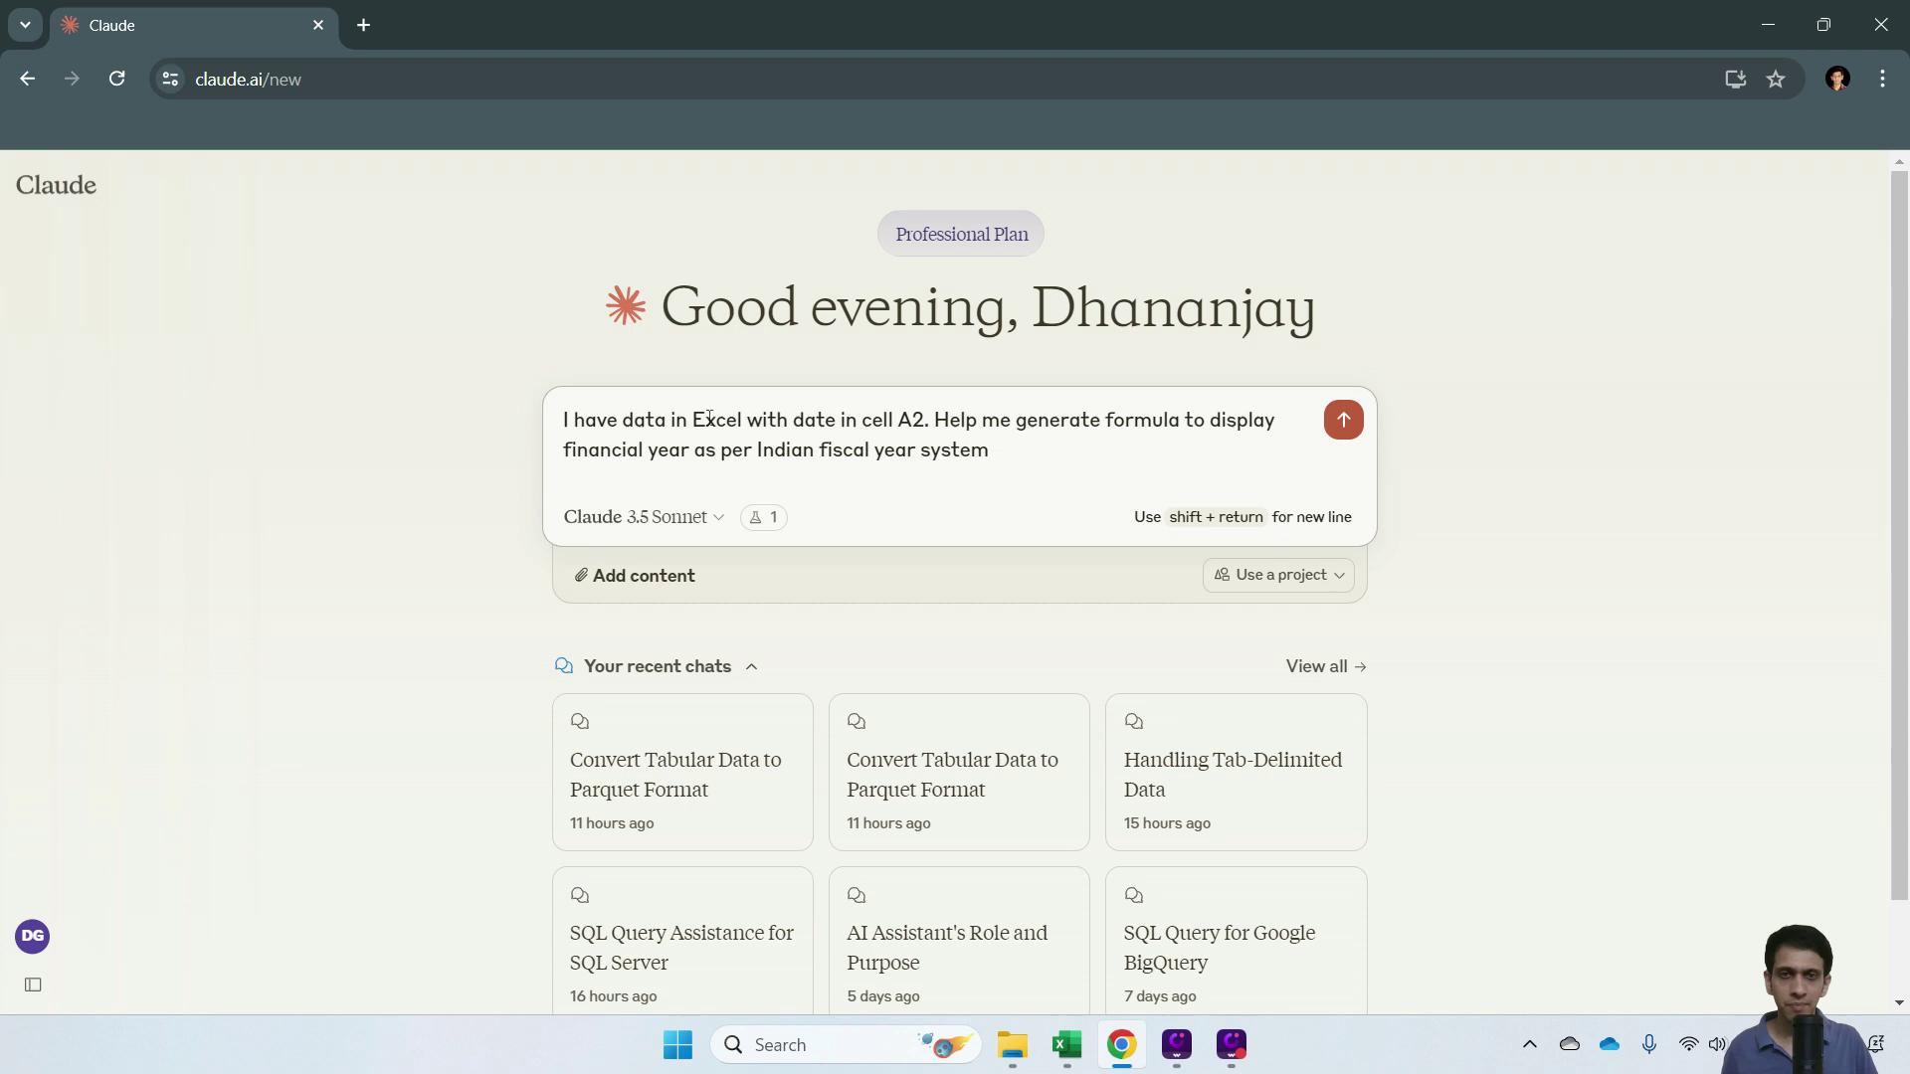
key(shift+Return)
text(OU)
key(BackSpace)
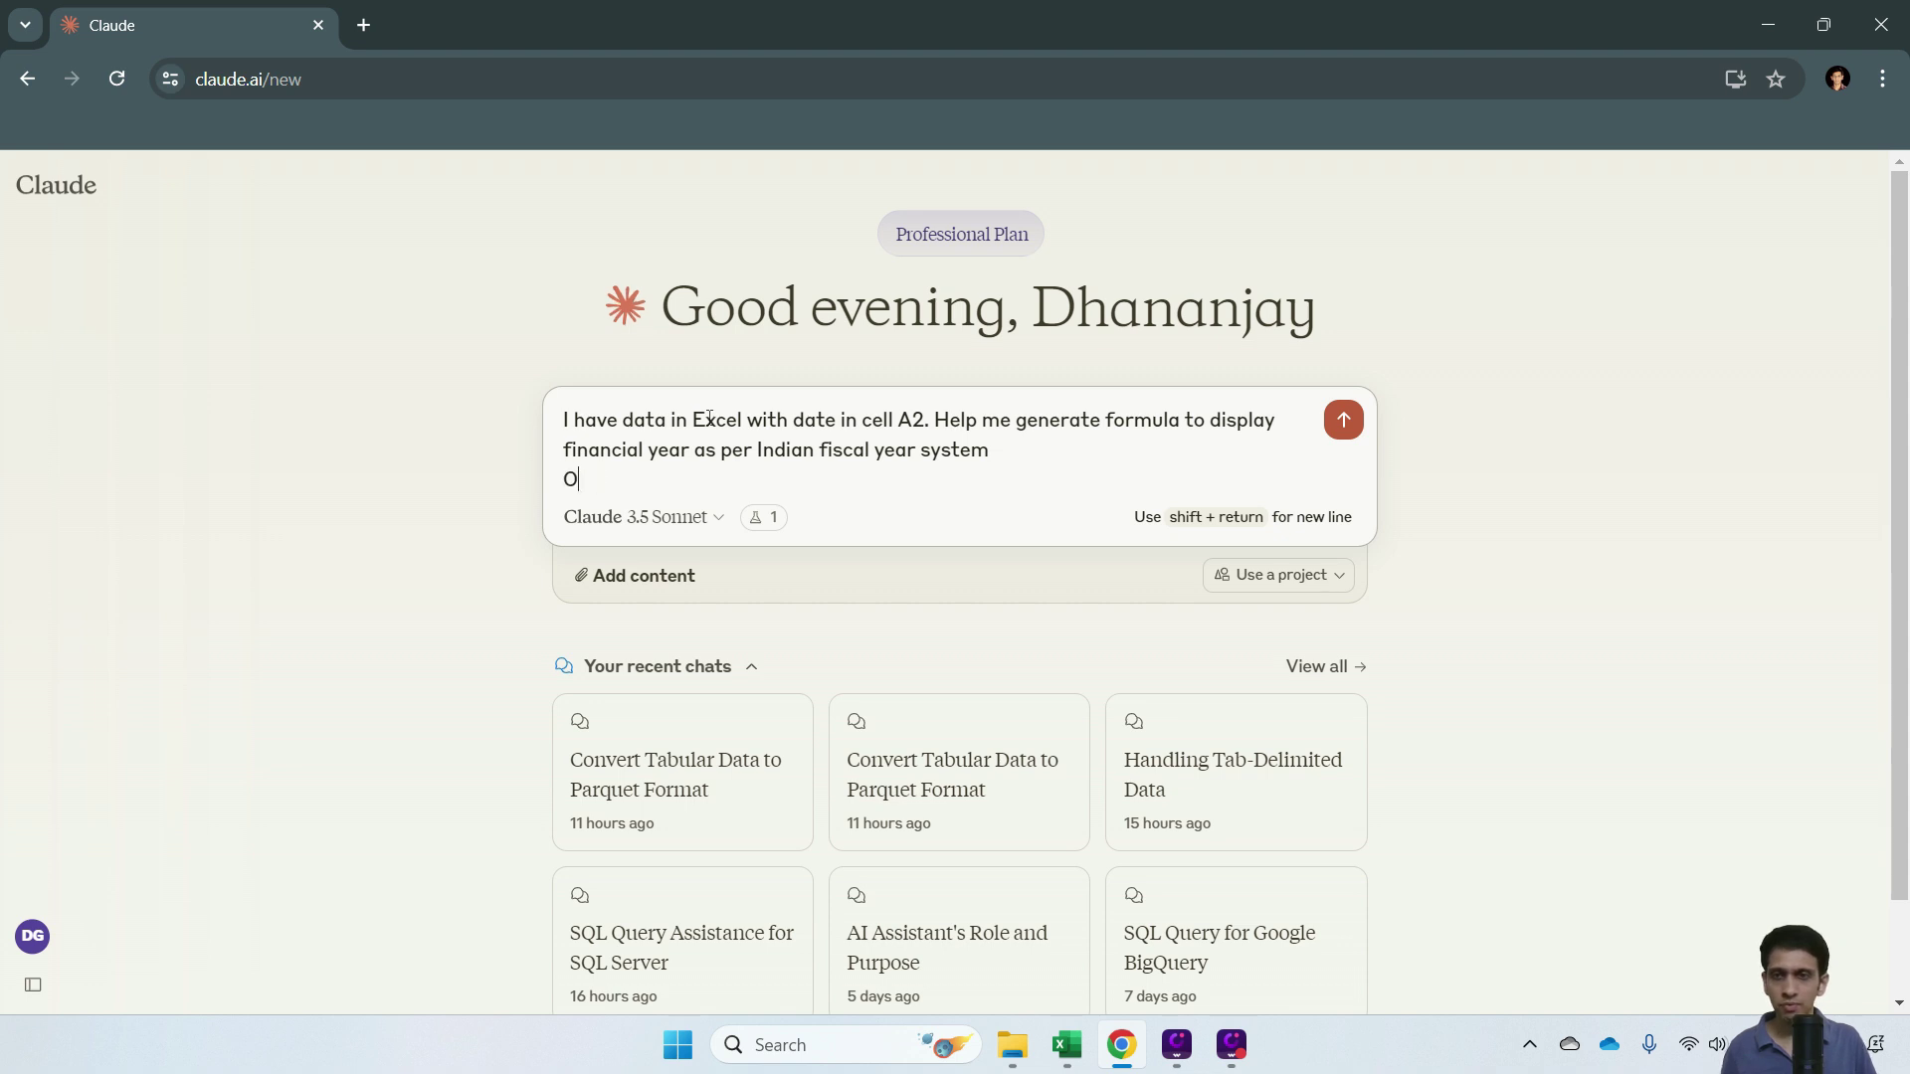
text(utput should)
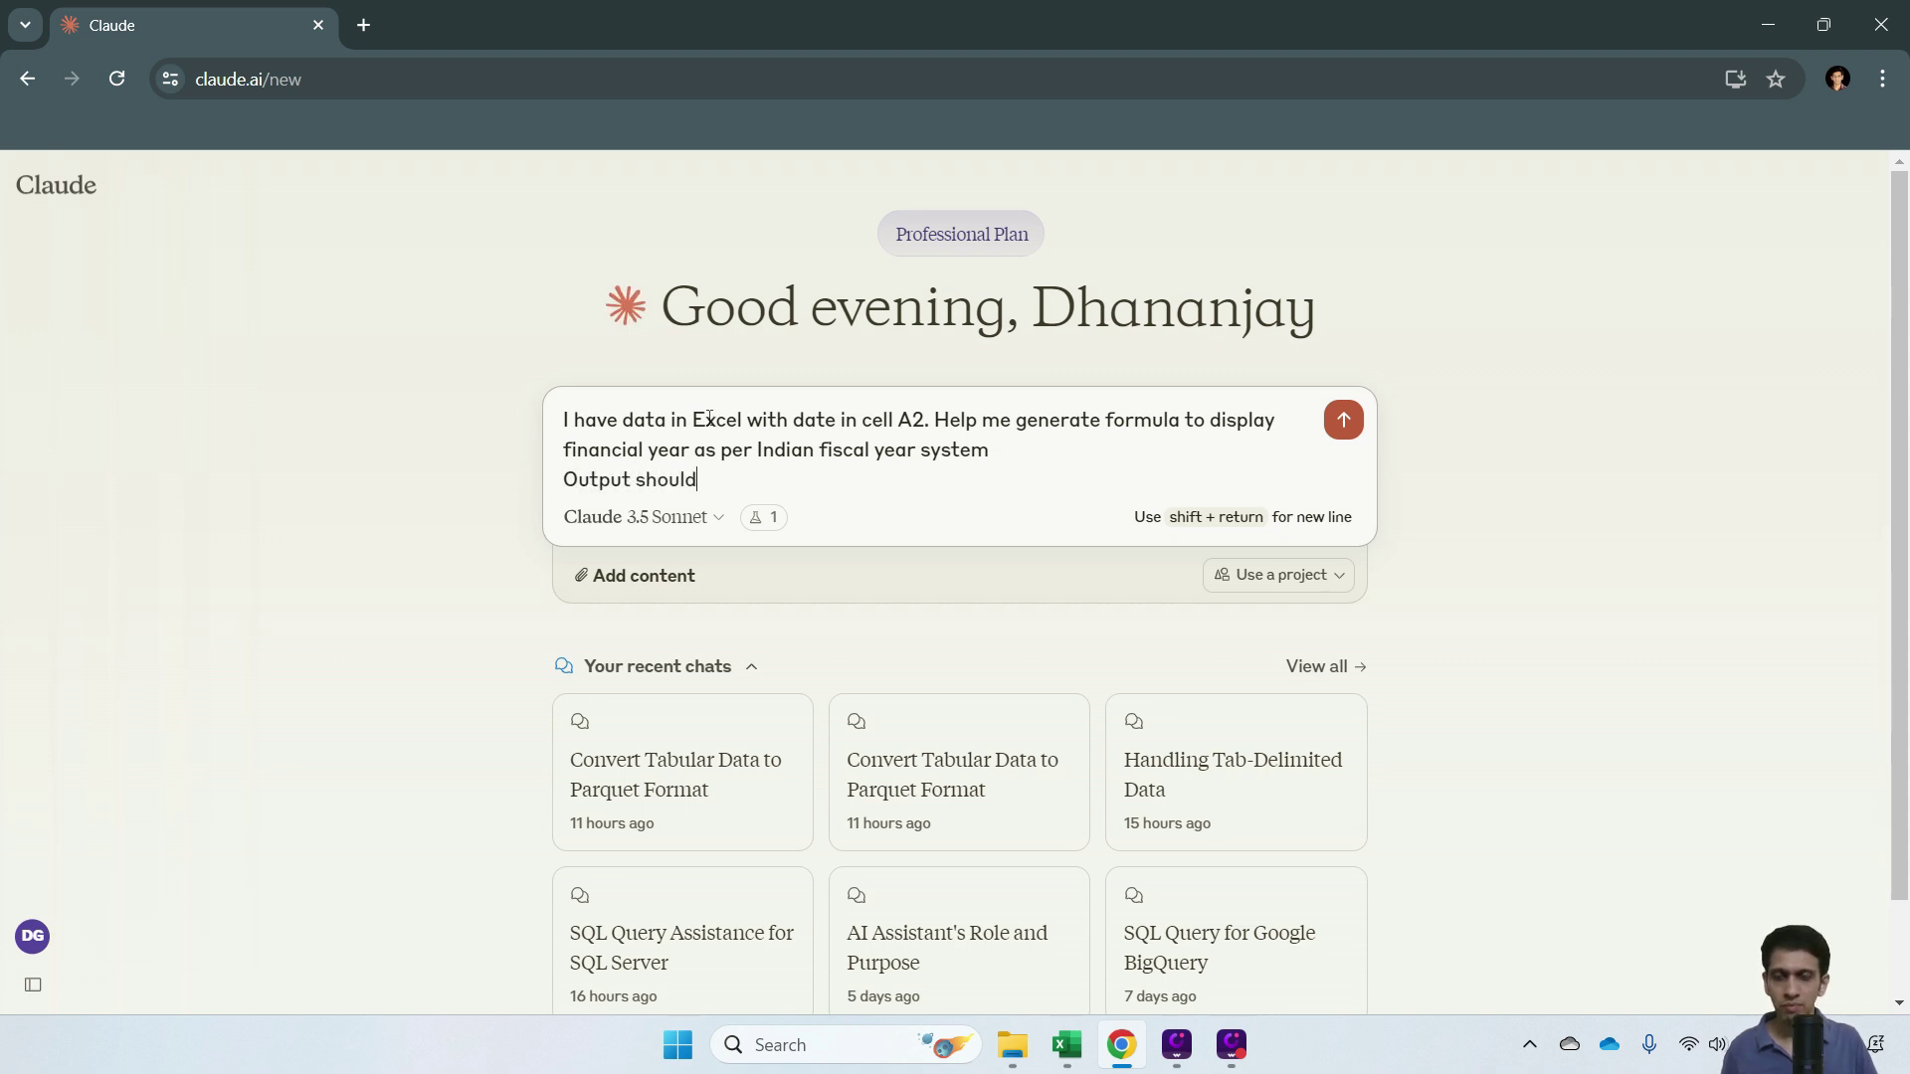
text( look like FY)
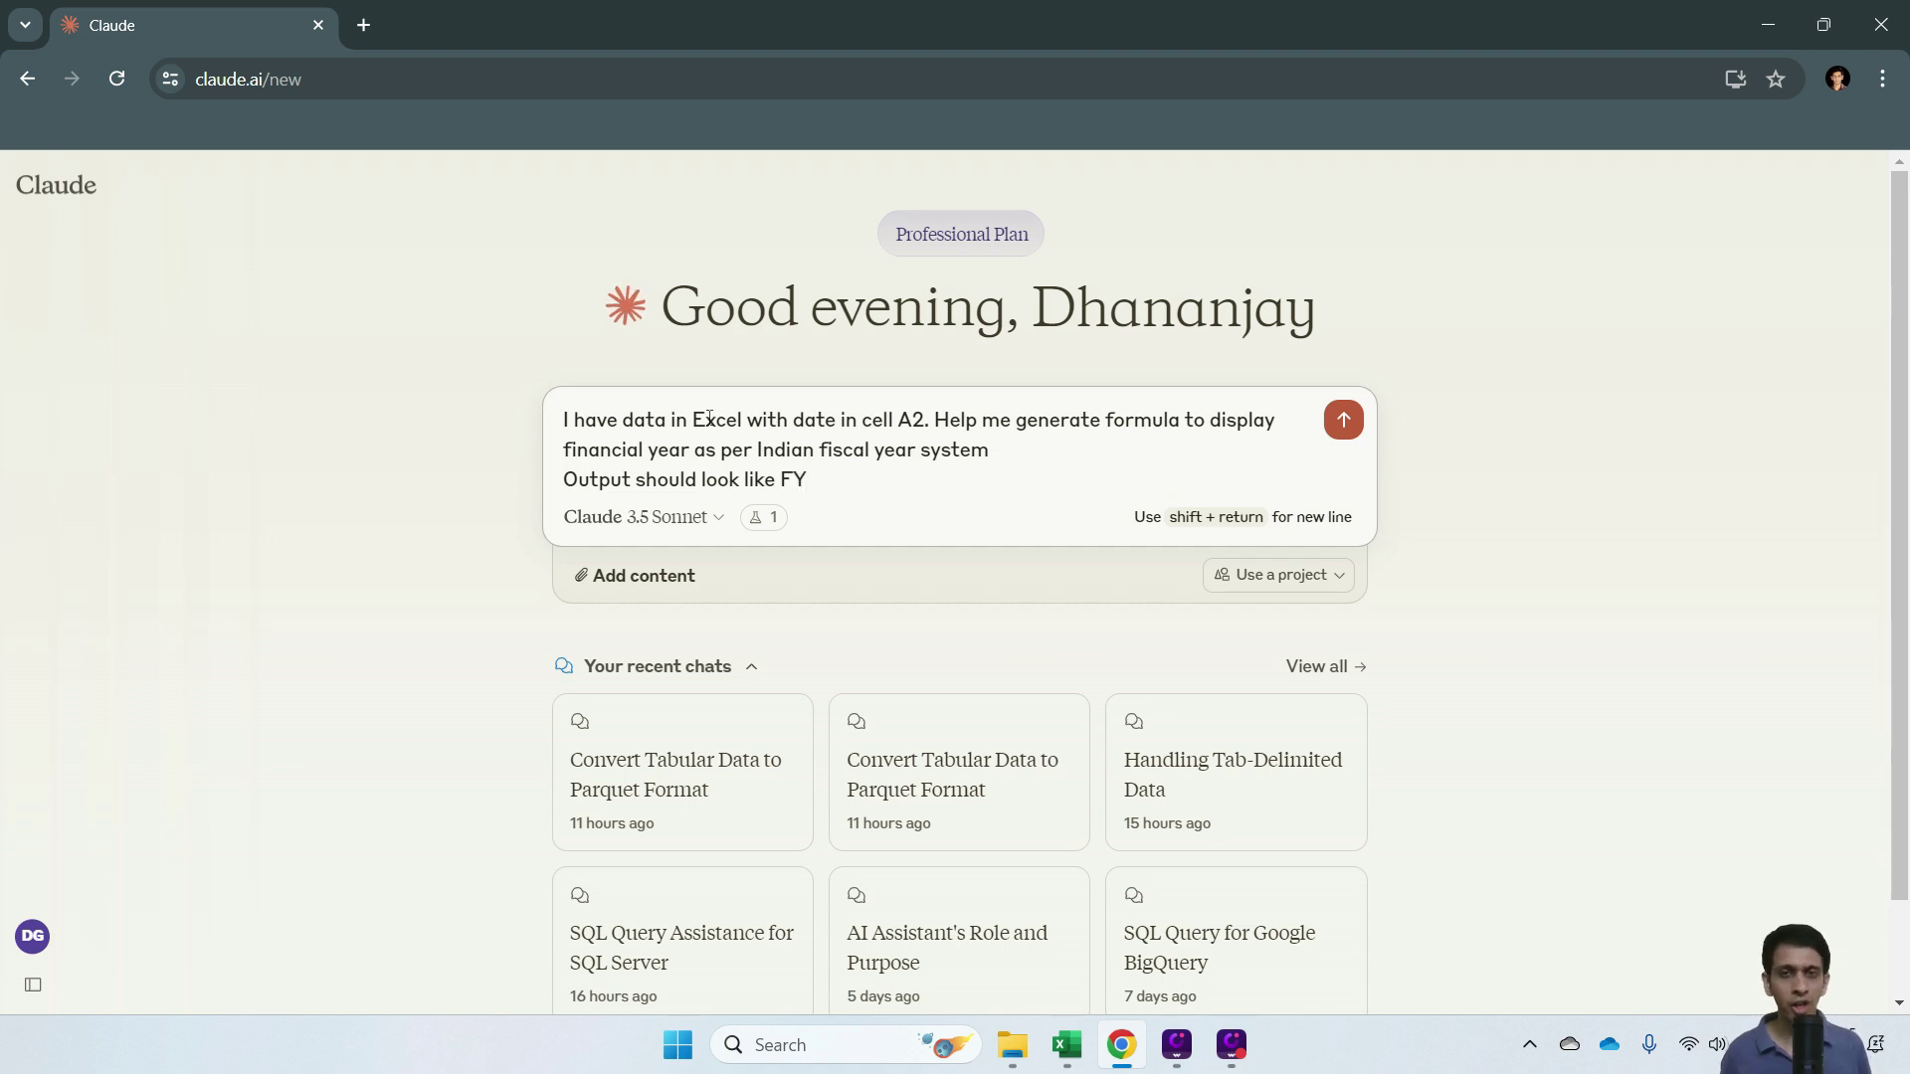
text( 2019-)
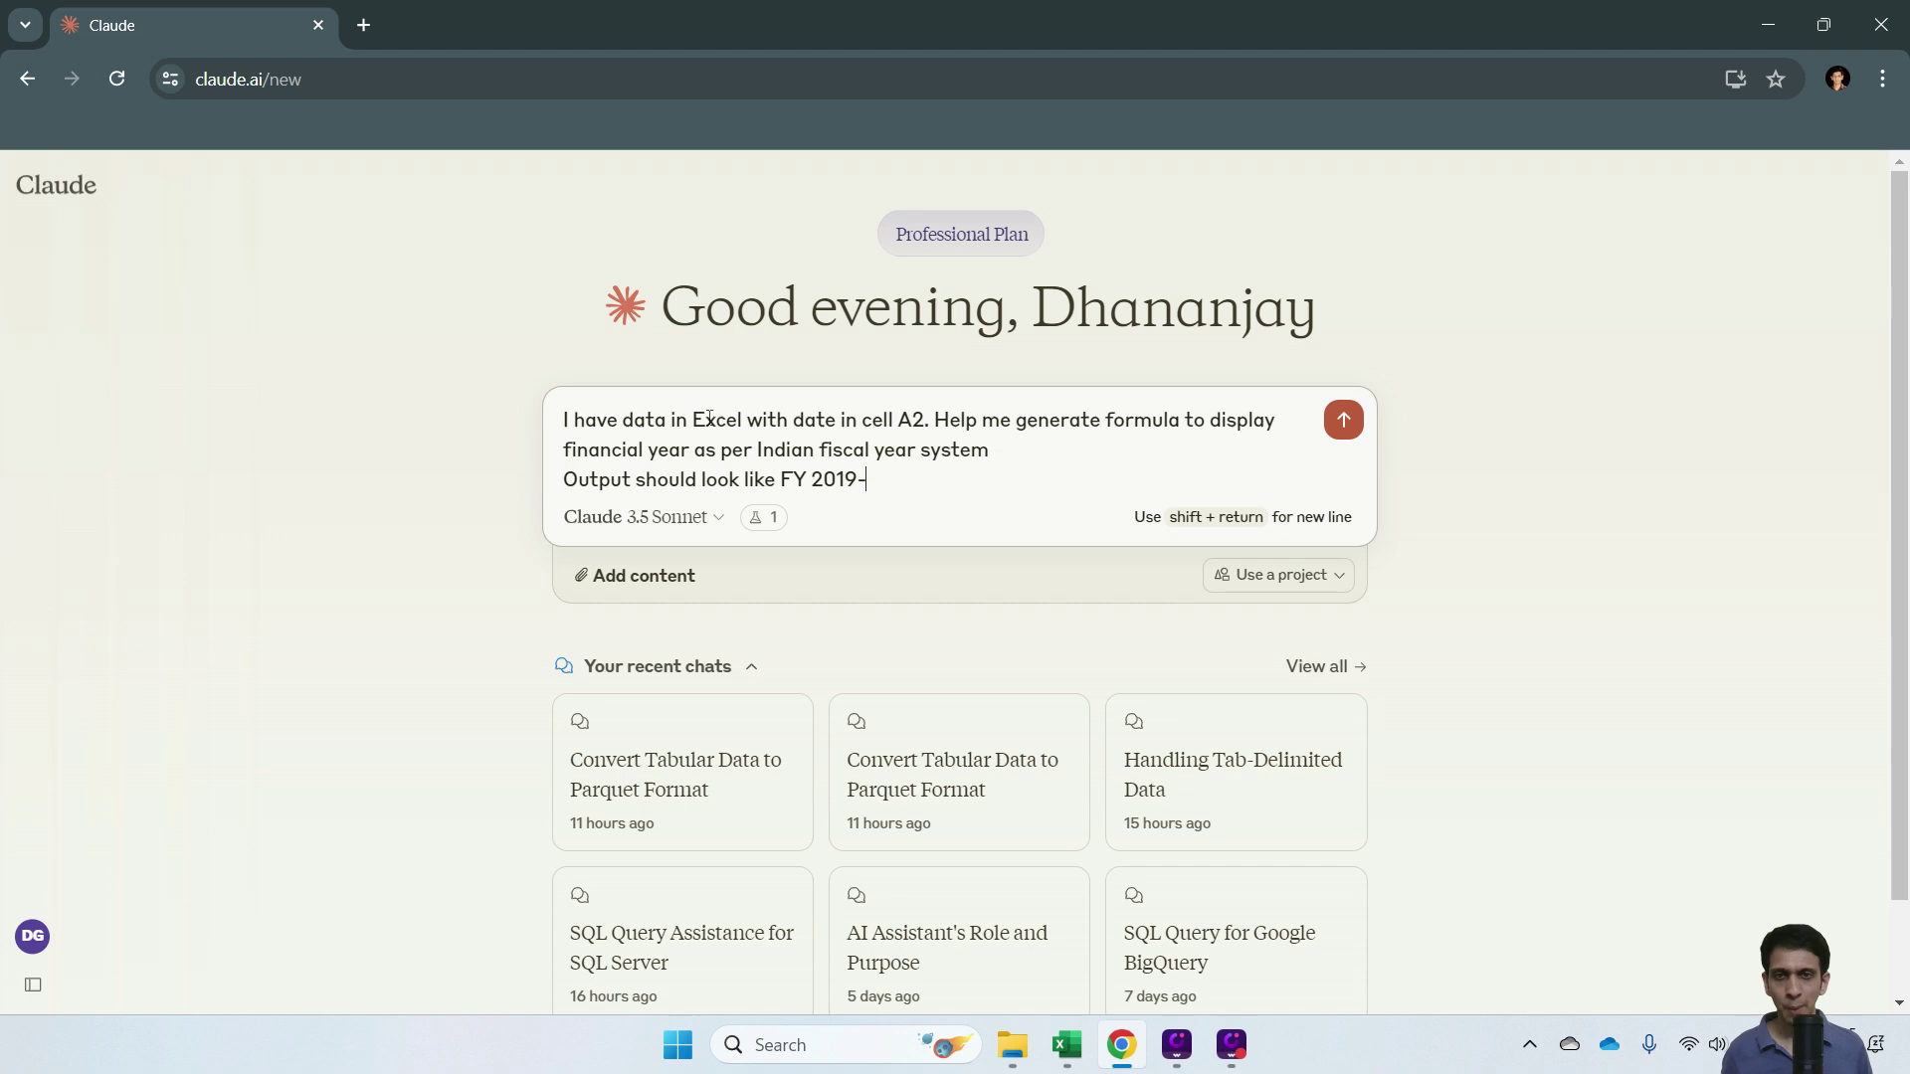
text(20)
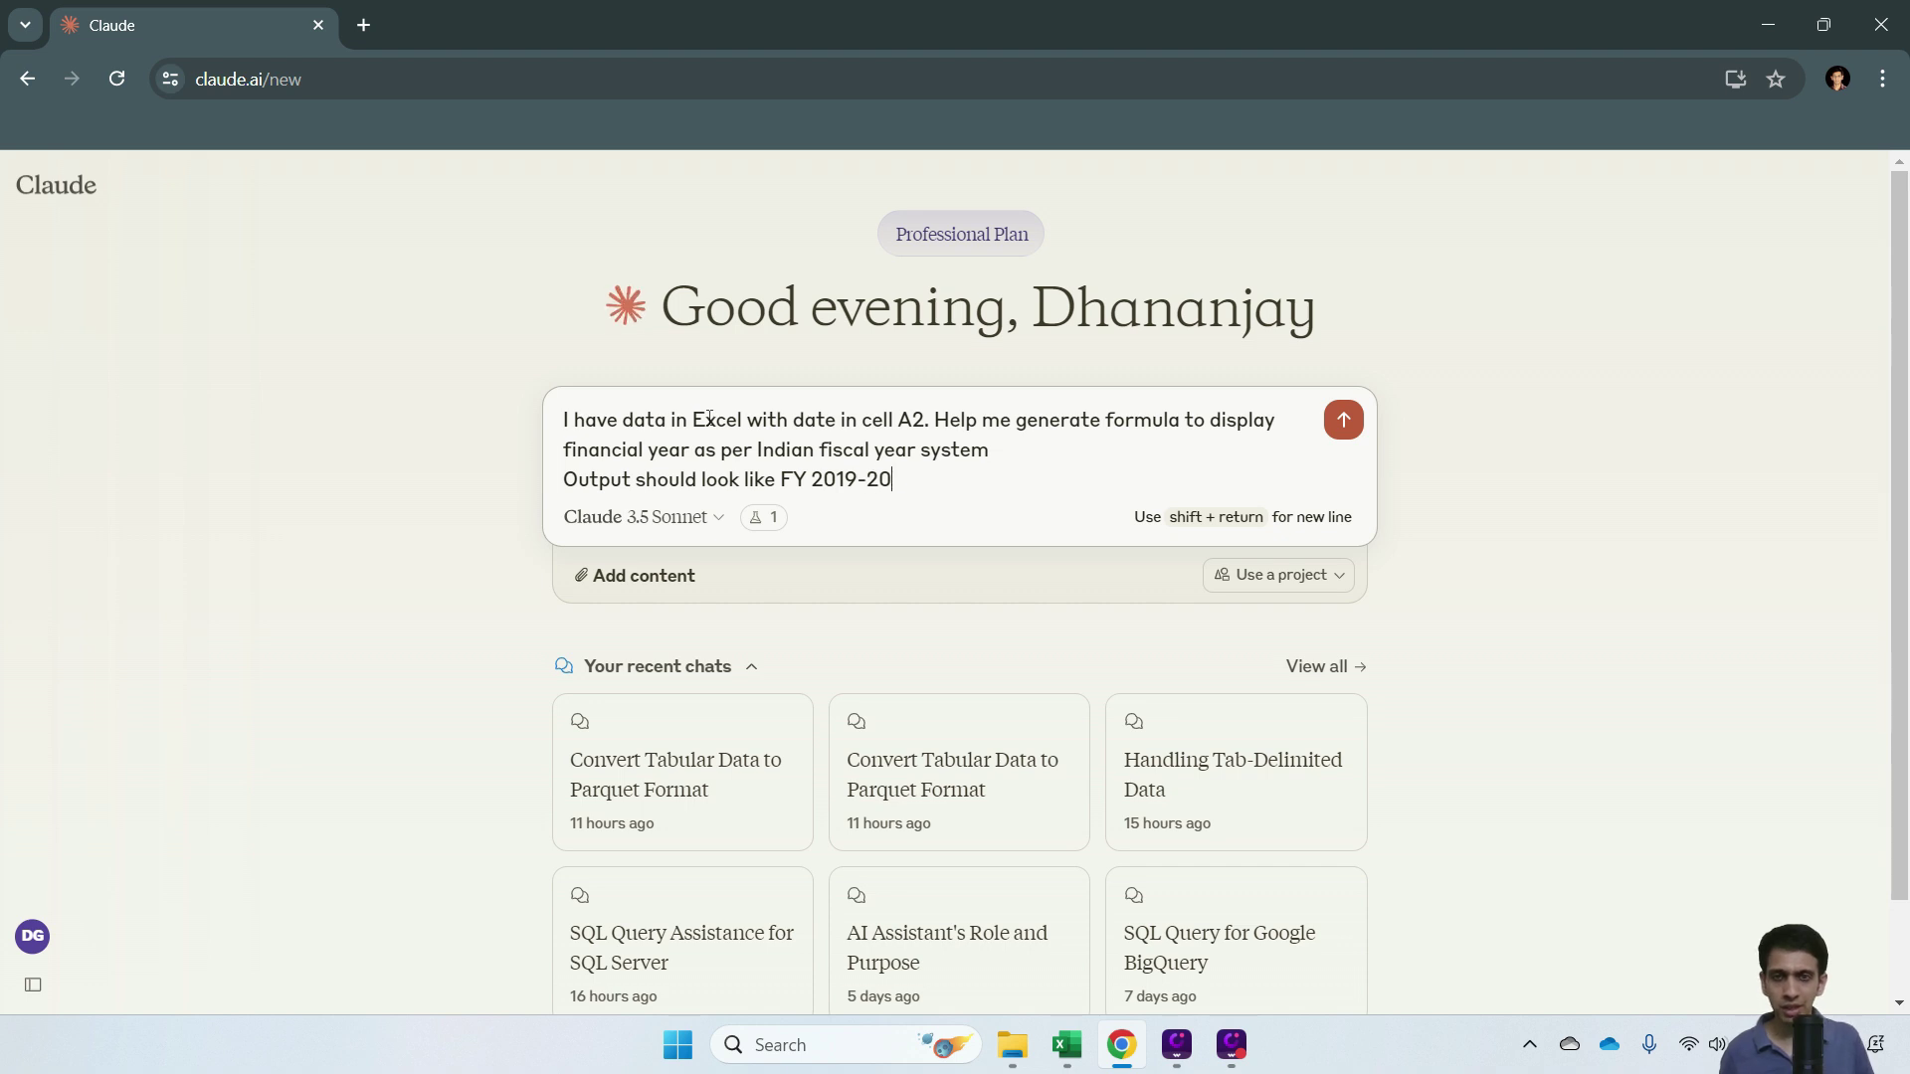
text(, FYT)
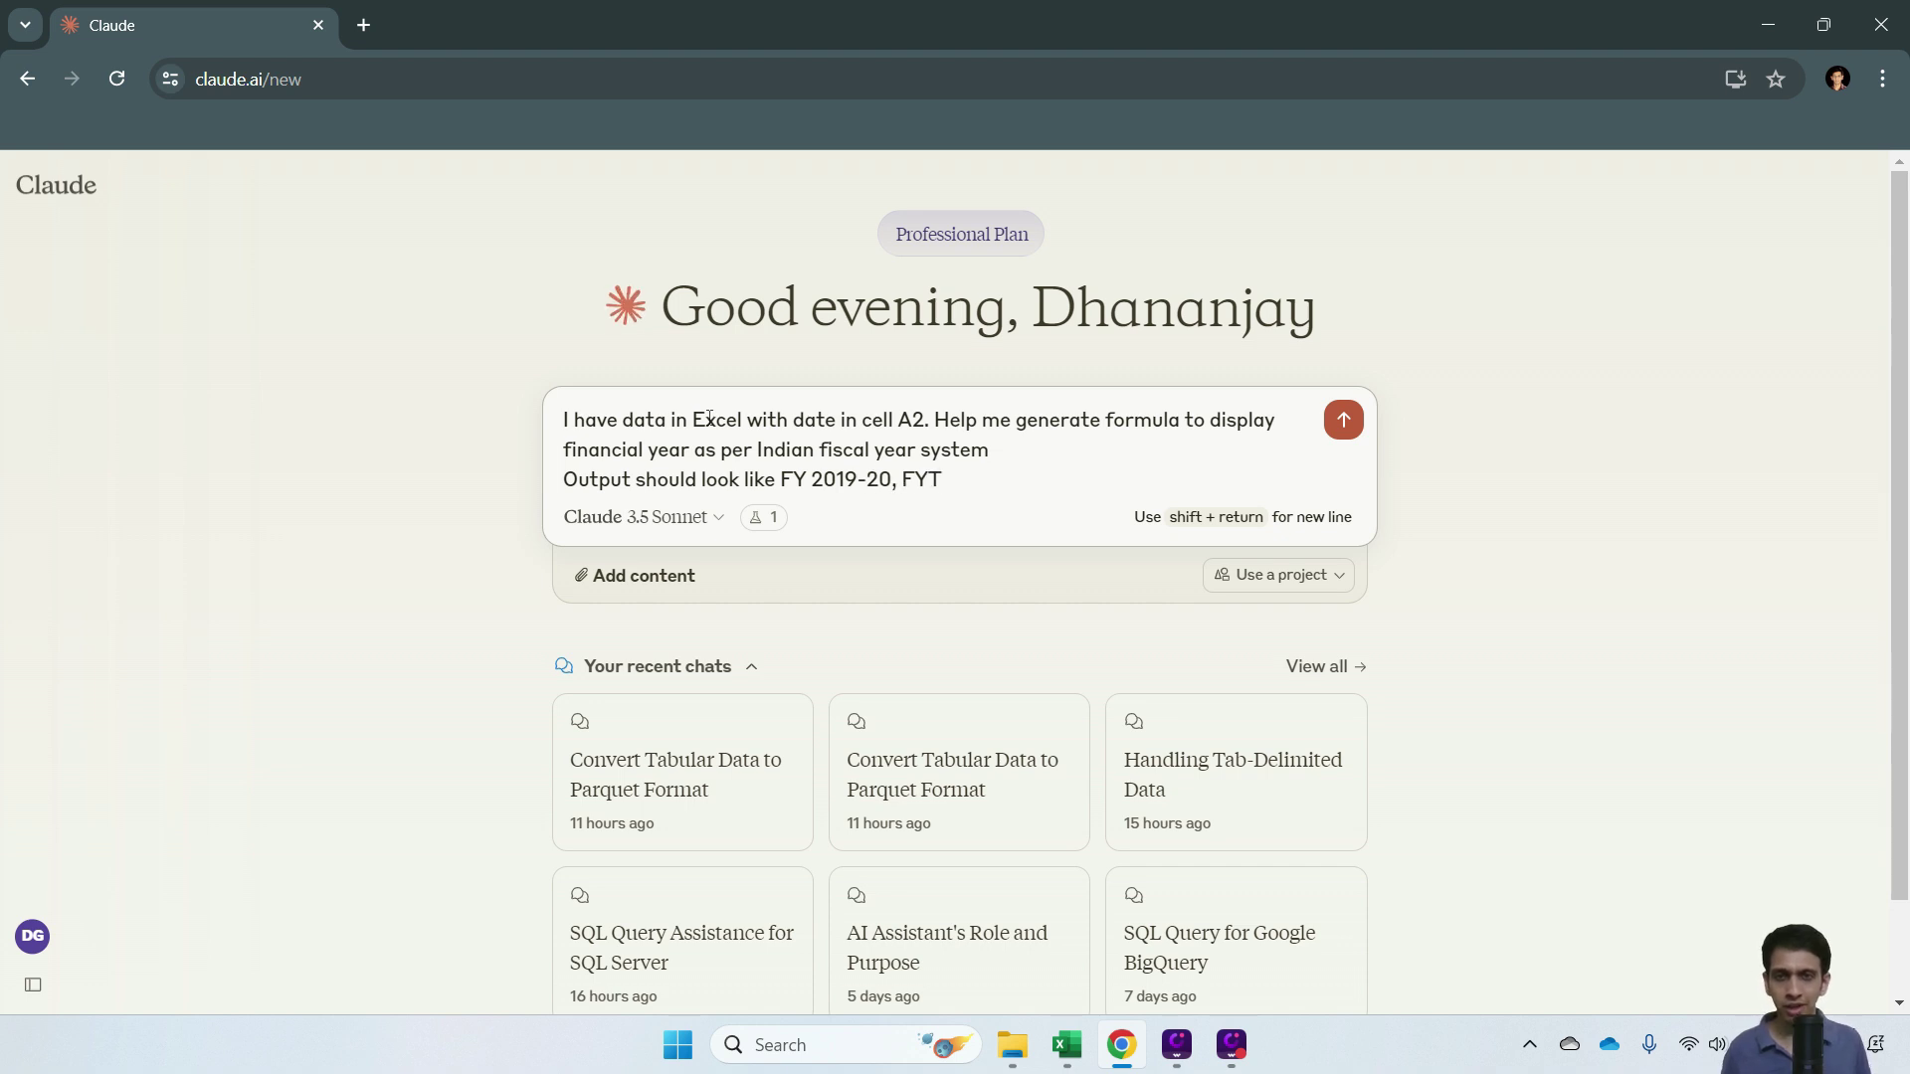
key(BackSpace)
text( 202)
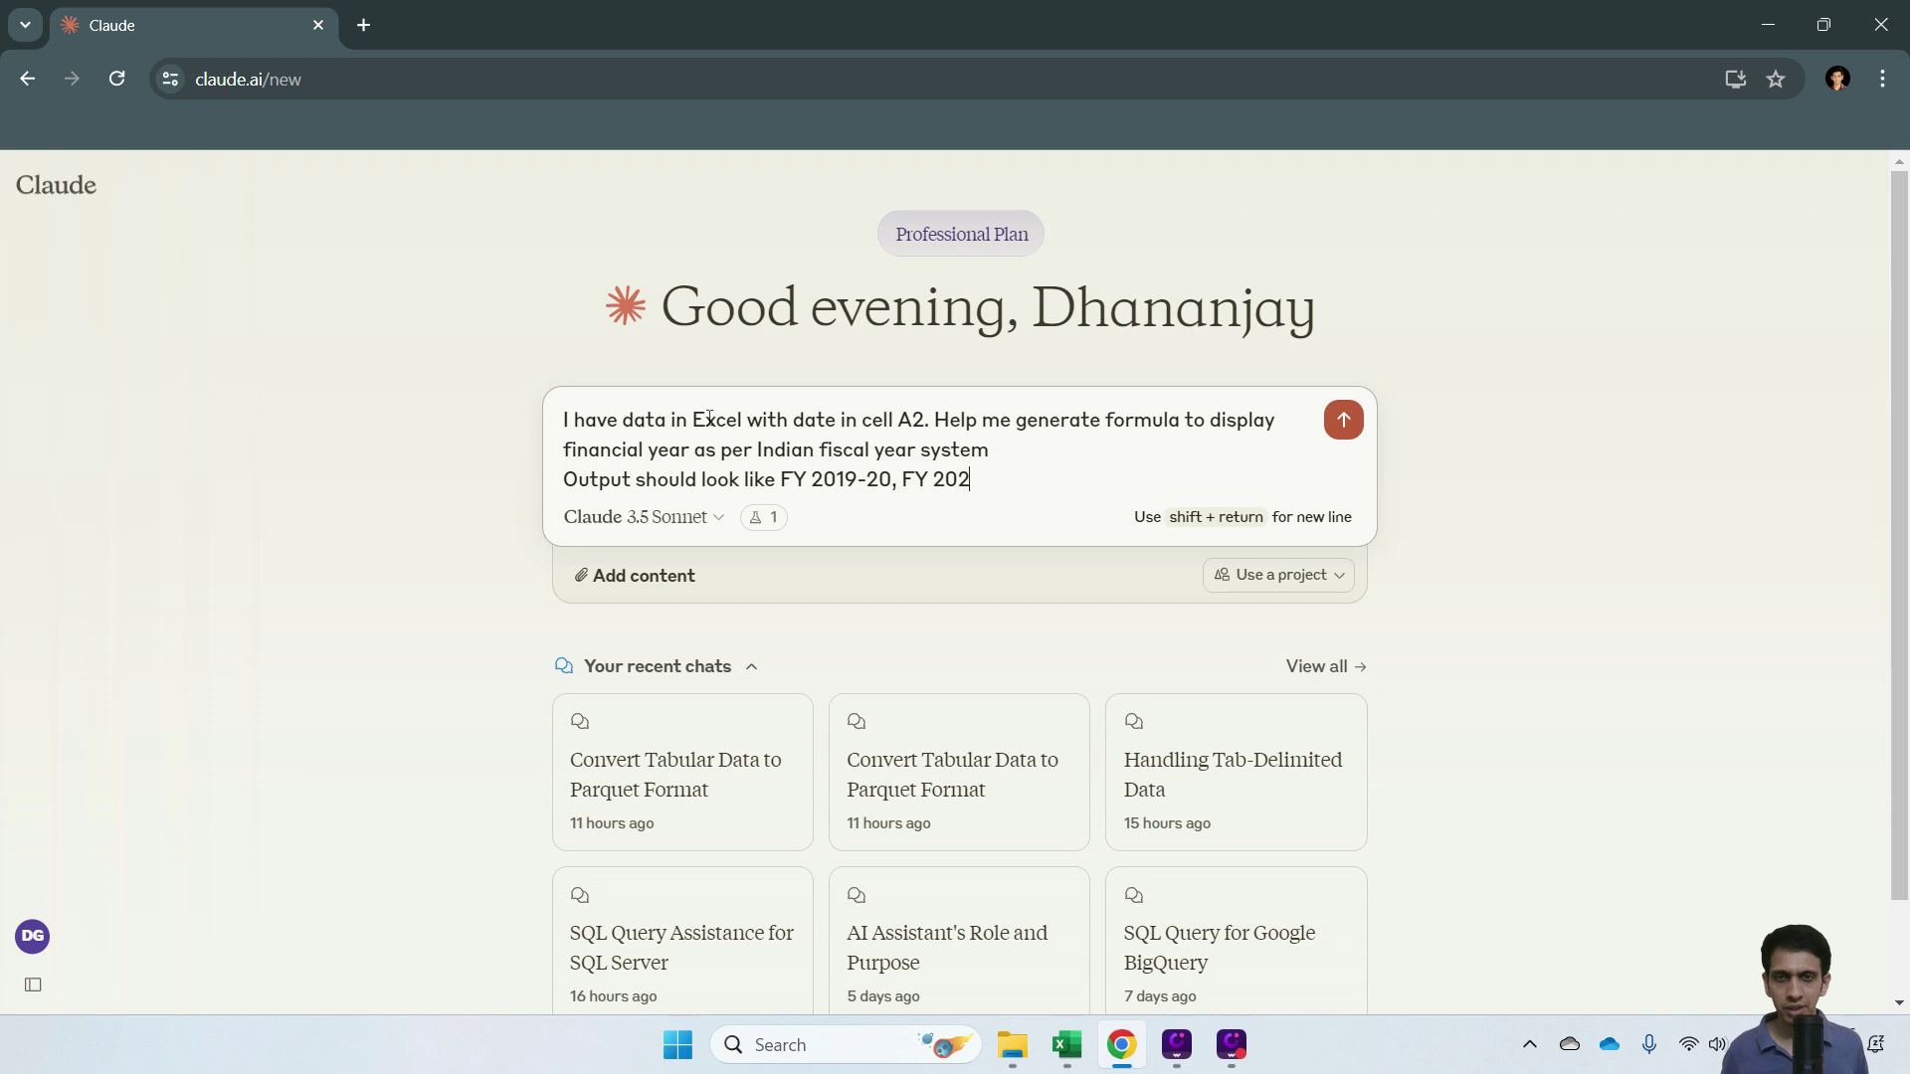
text(0-21 and so on)
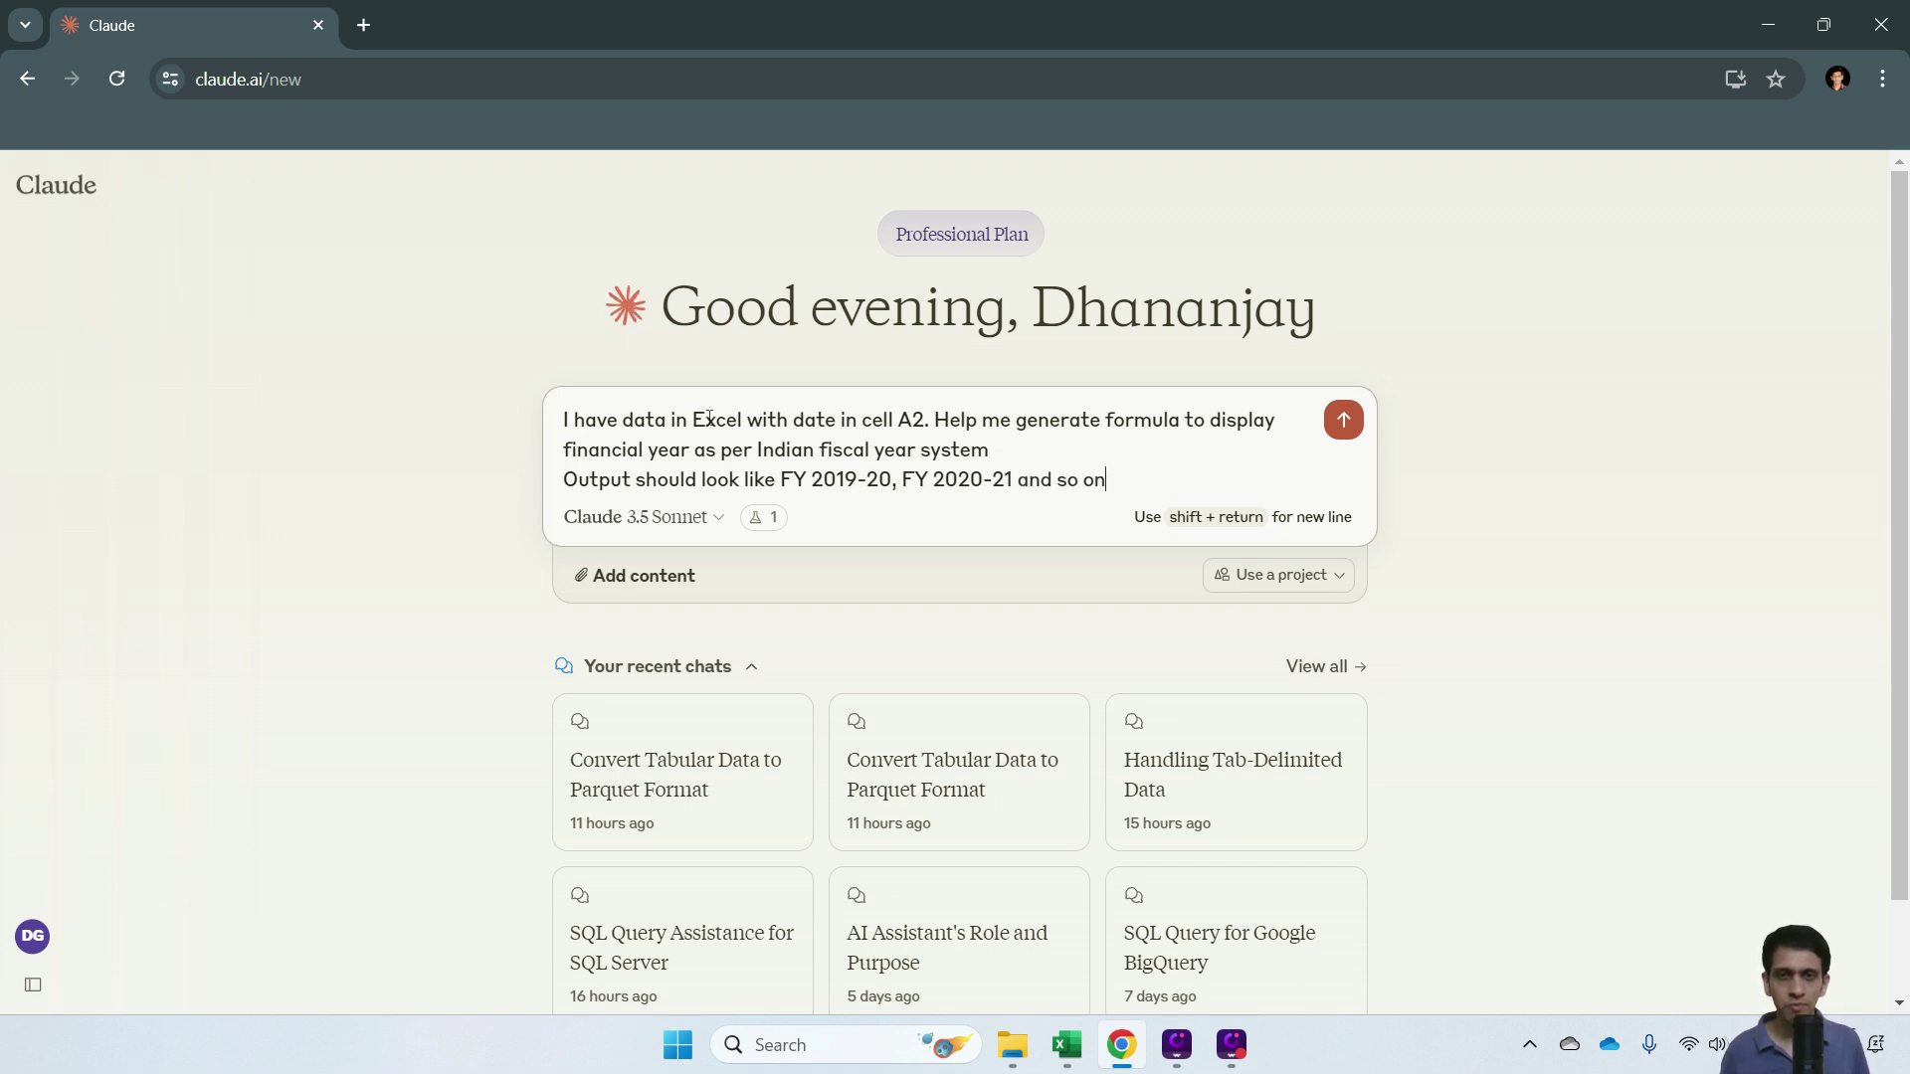
key(Return)
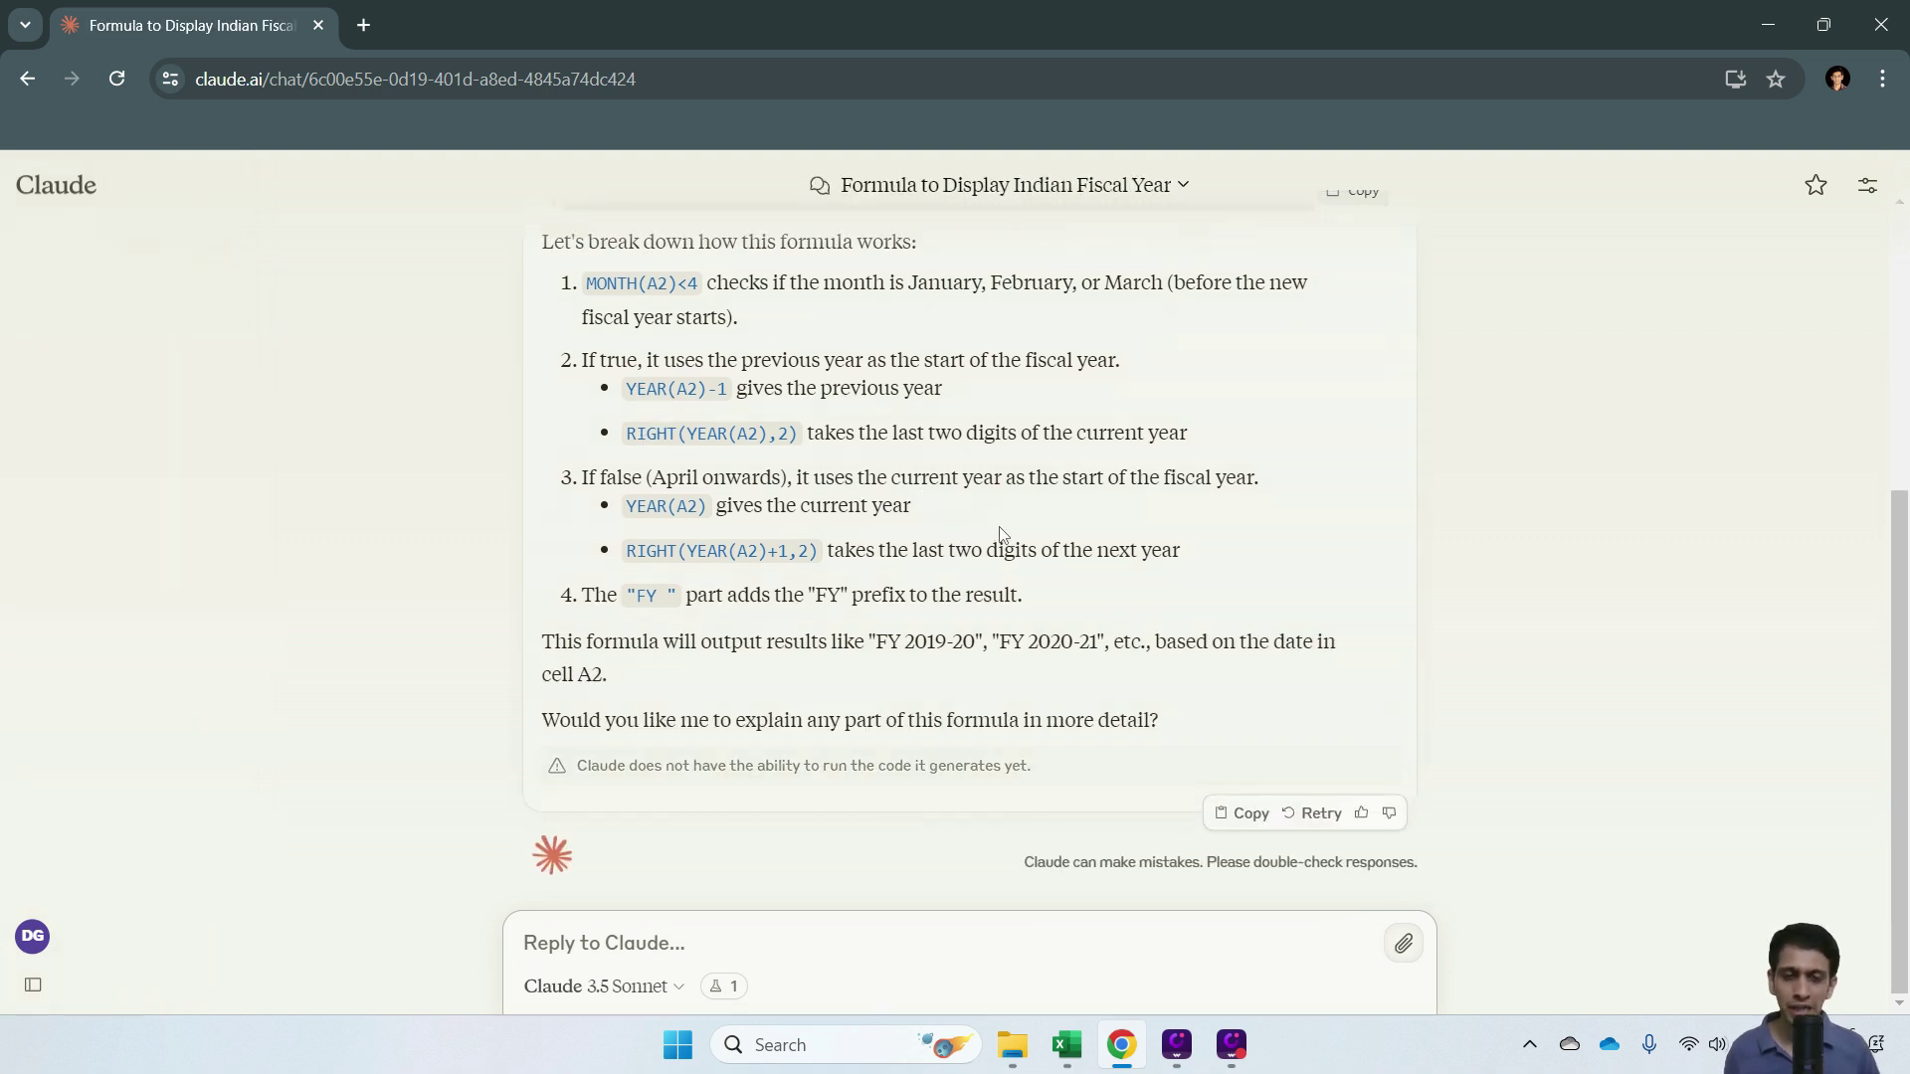
Copy the IF/MONTH/YEAR formula from Claude's answer and return to Excel.
scroll(1006, 535, up, 4)
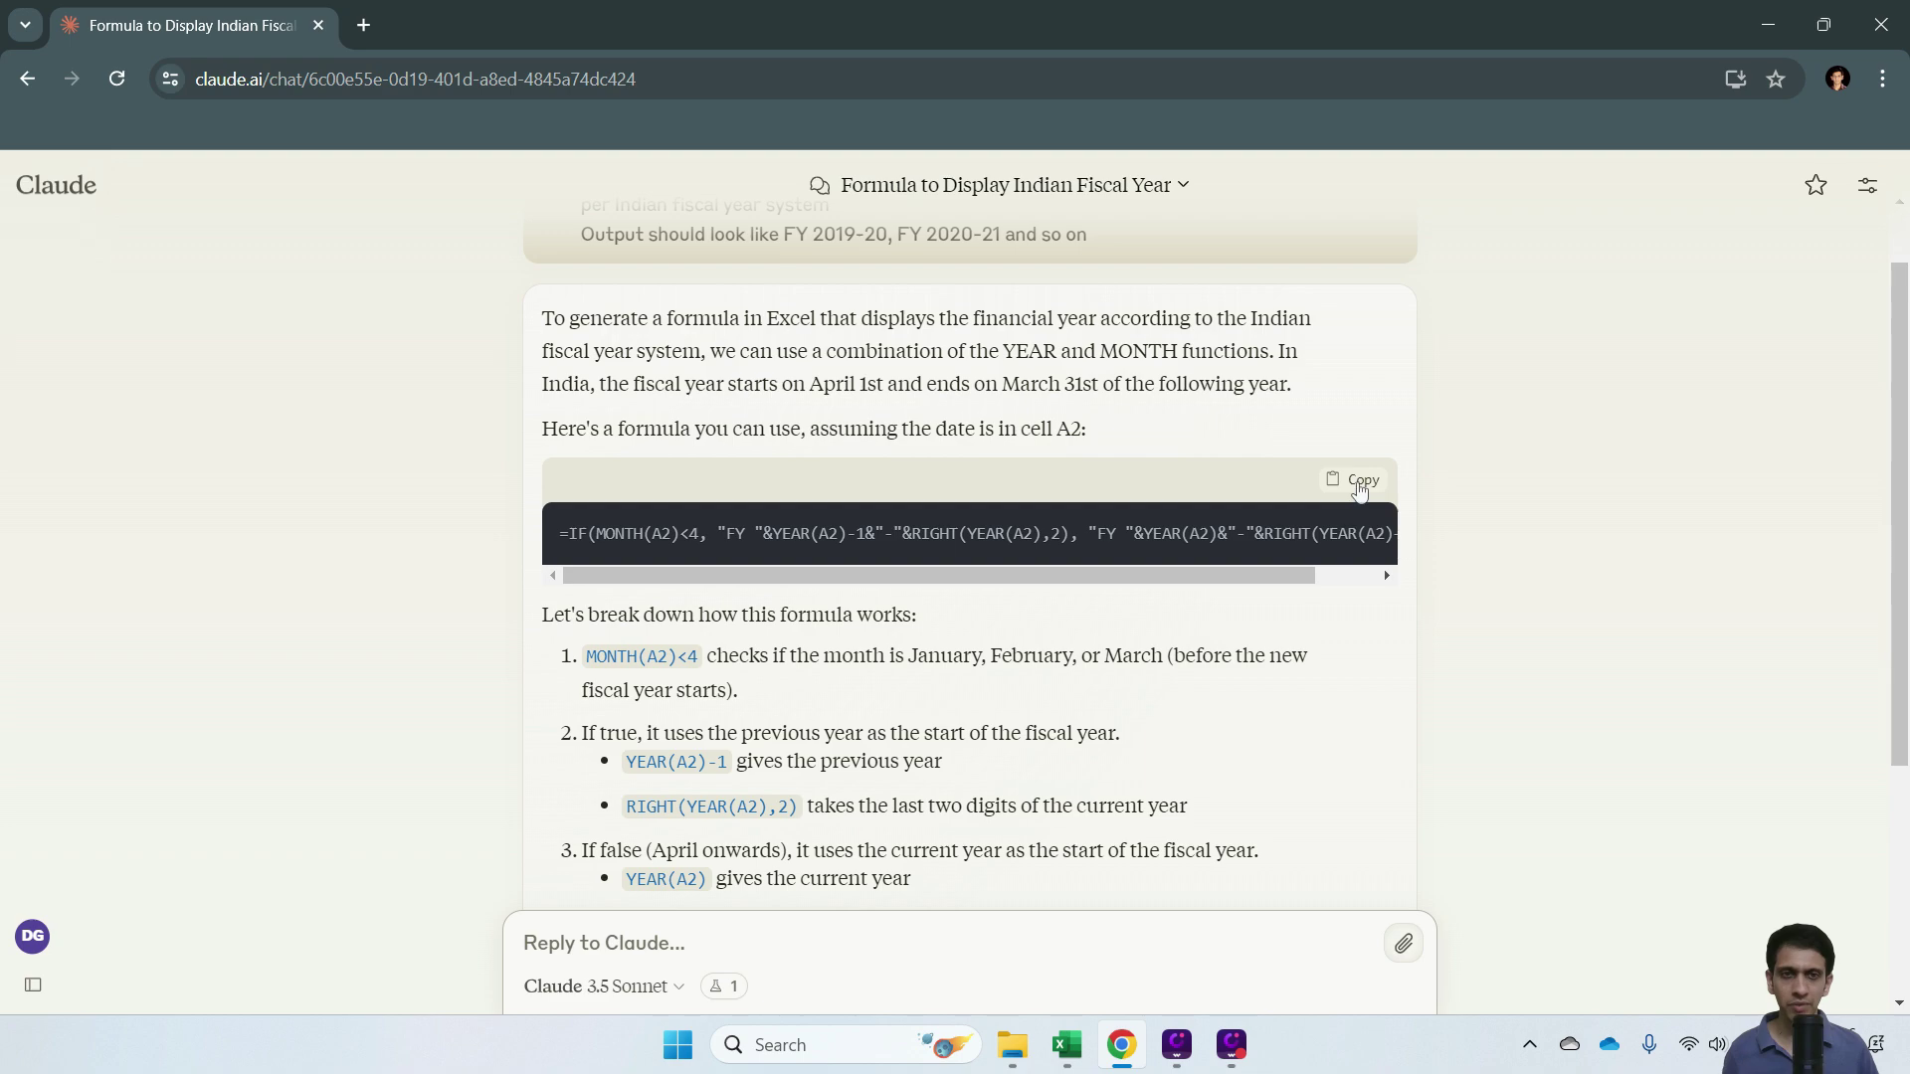
click(1358, 482)
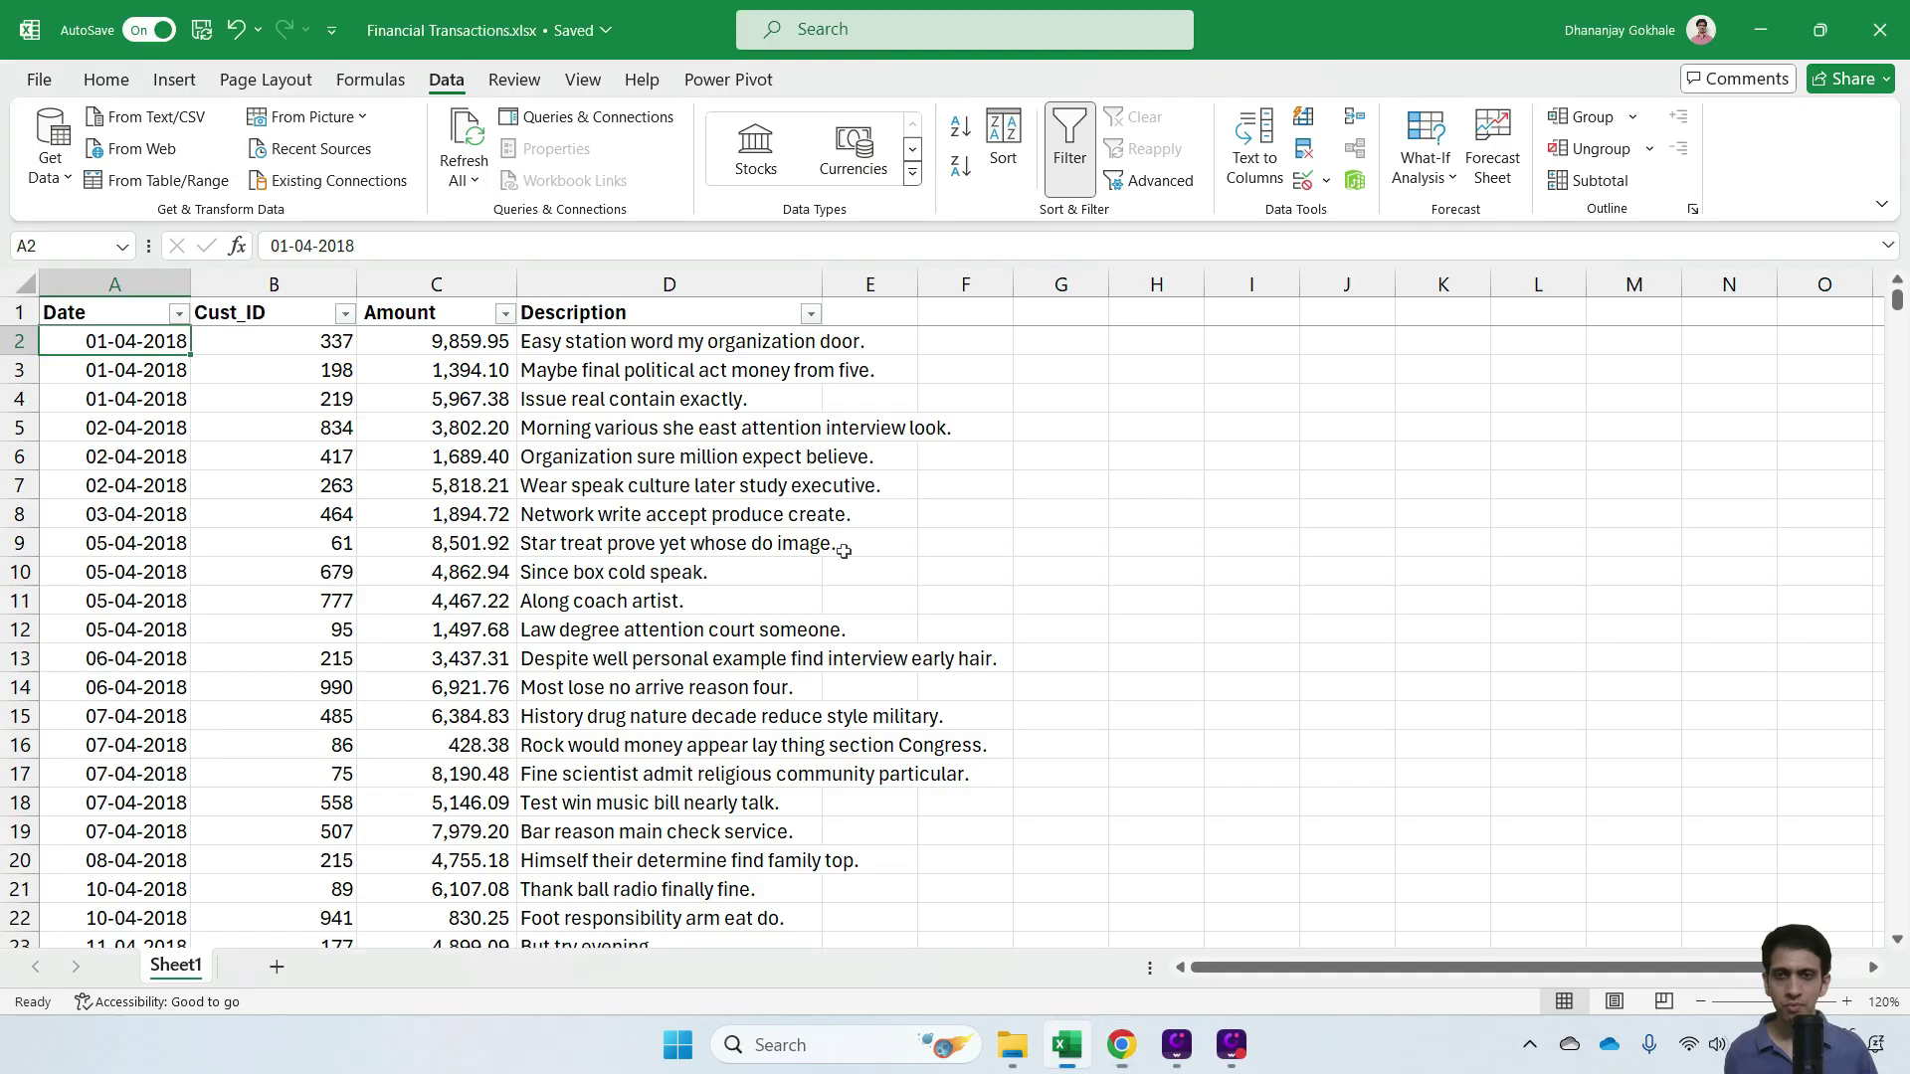
key(alt+Tab)
Paste the financial-year formula into cell E2, showing FY 2018-19.
click(883, 341)
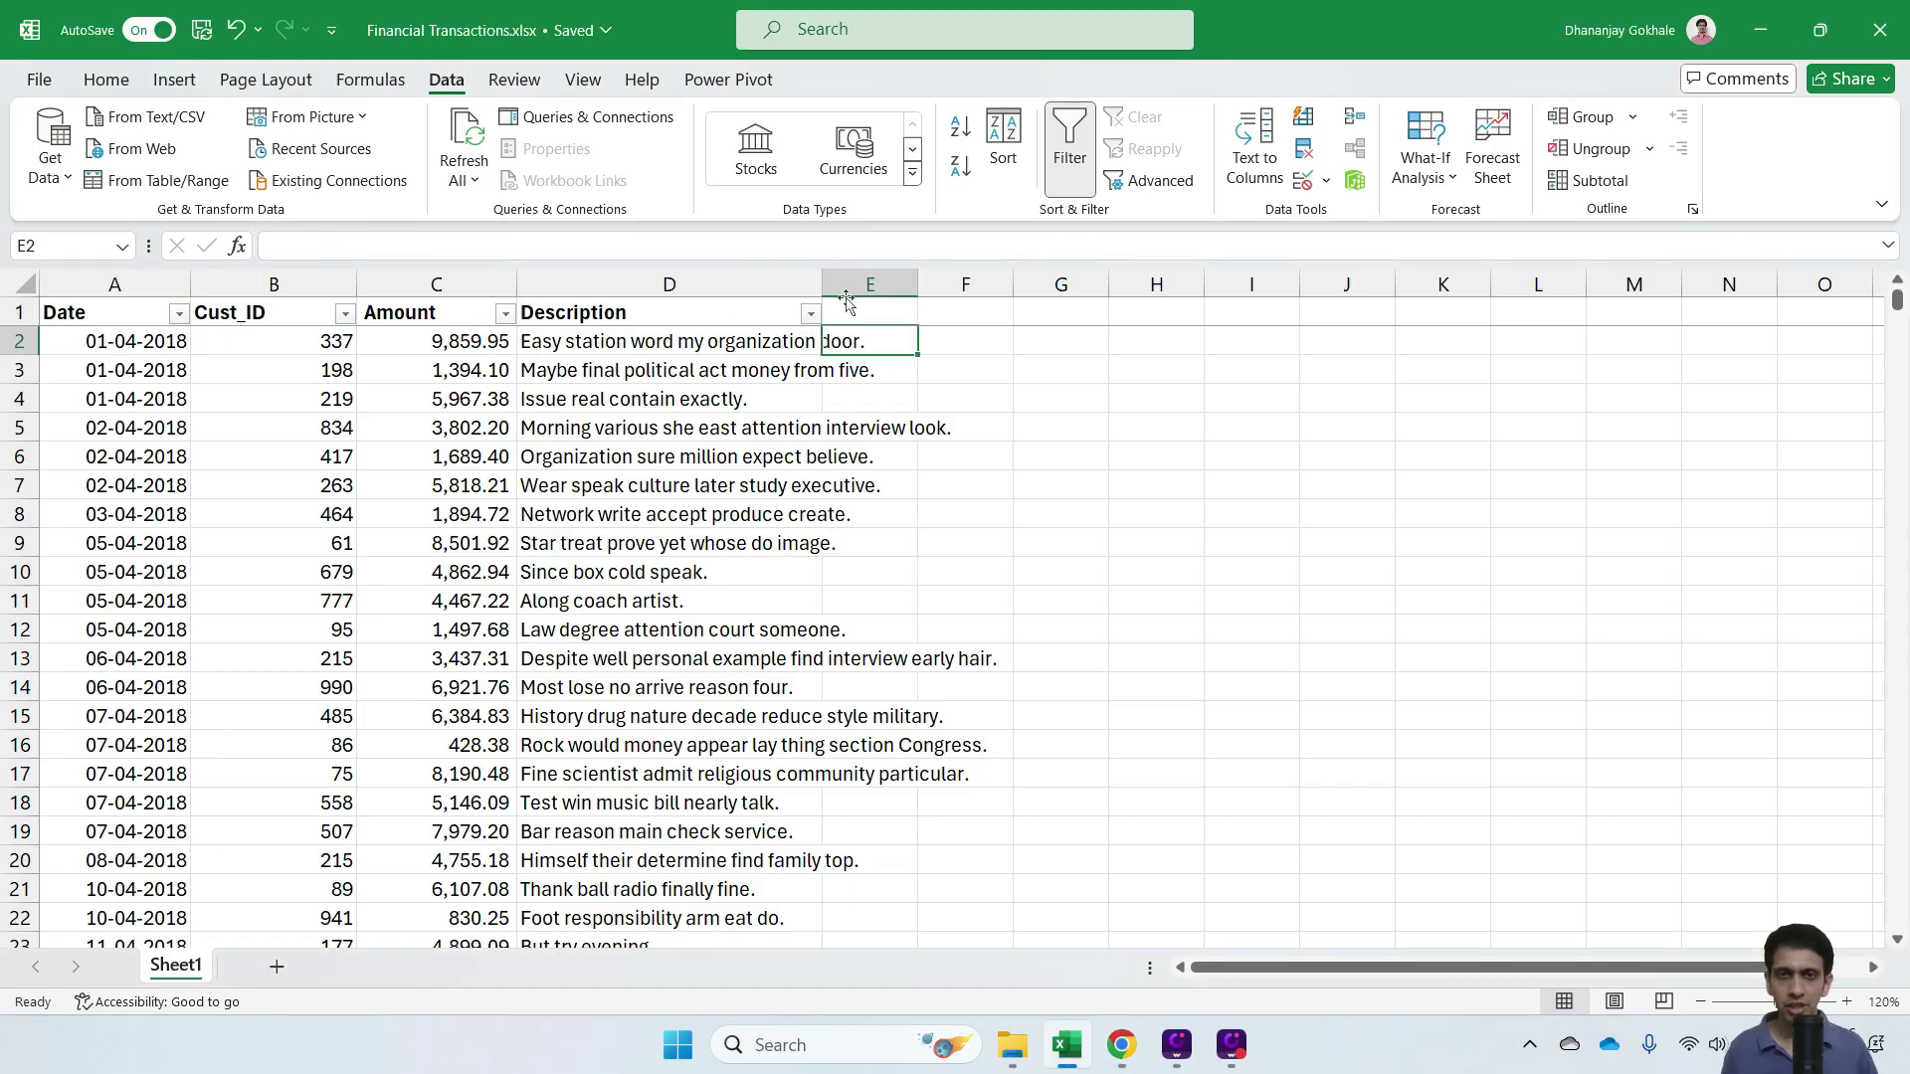
double_click(886, 343)
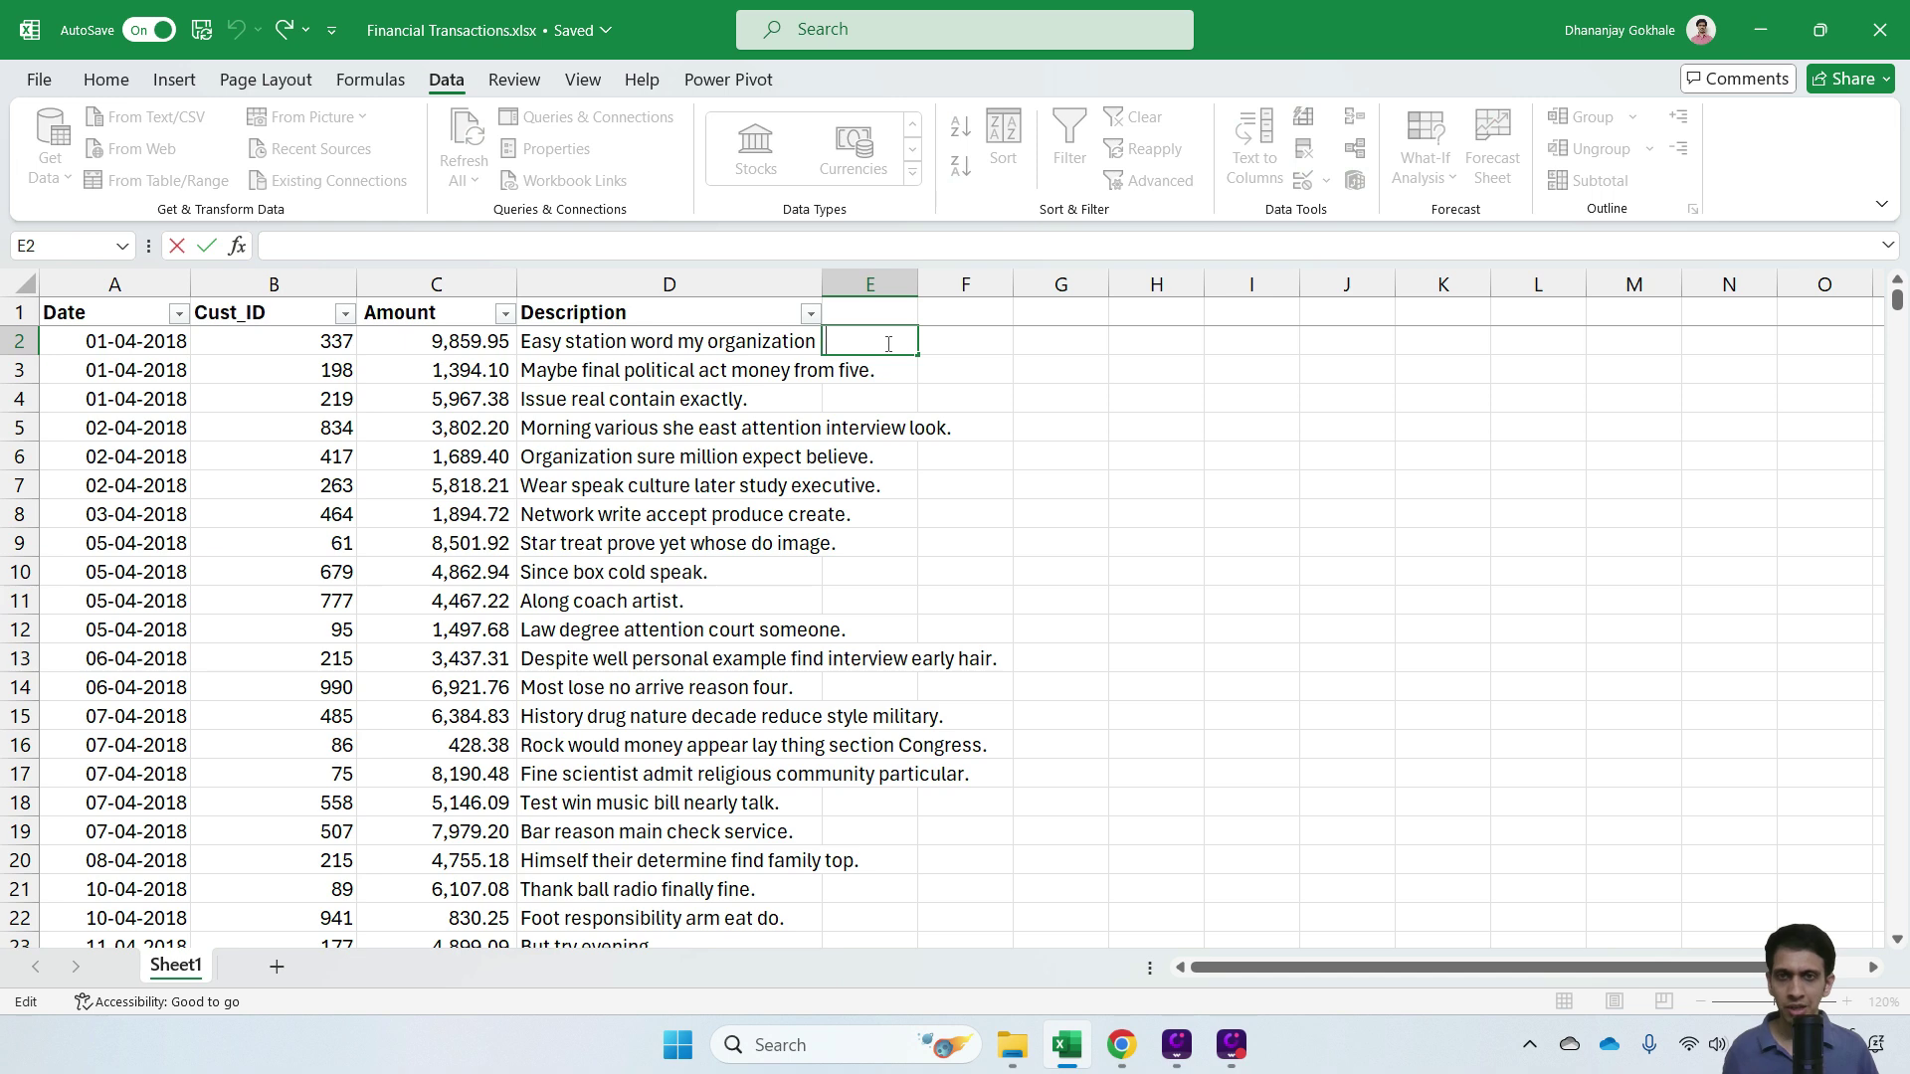
key(ctrl+v)
key(Return)
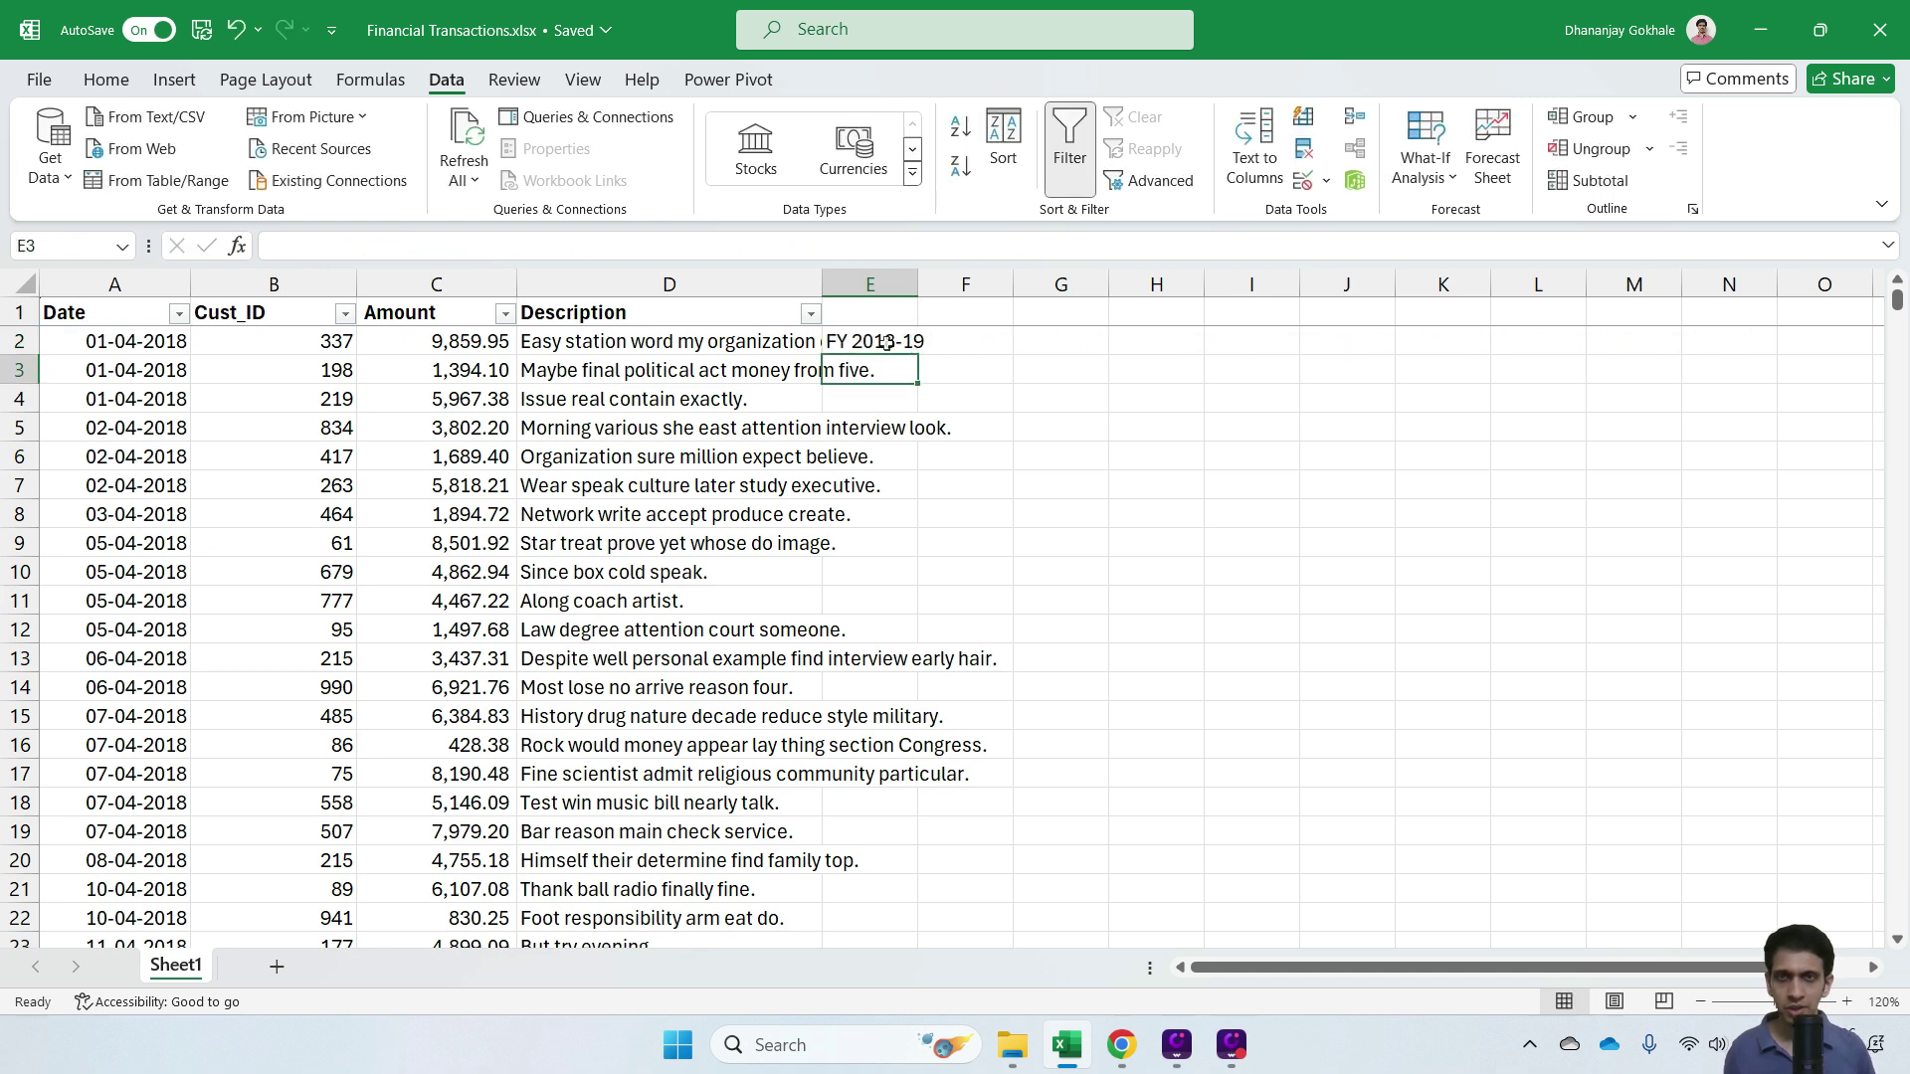
Widen column E and fill the E2 formula down to every transaction row.
drag(917, 291, 935, 290)
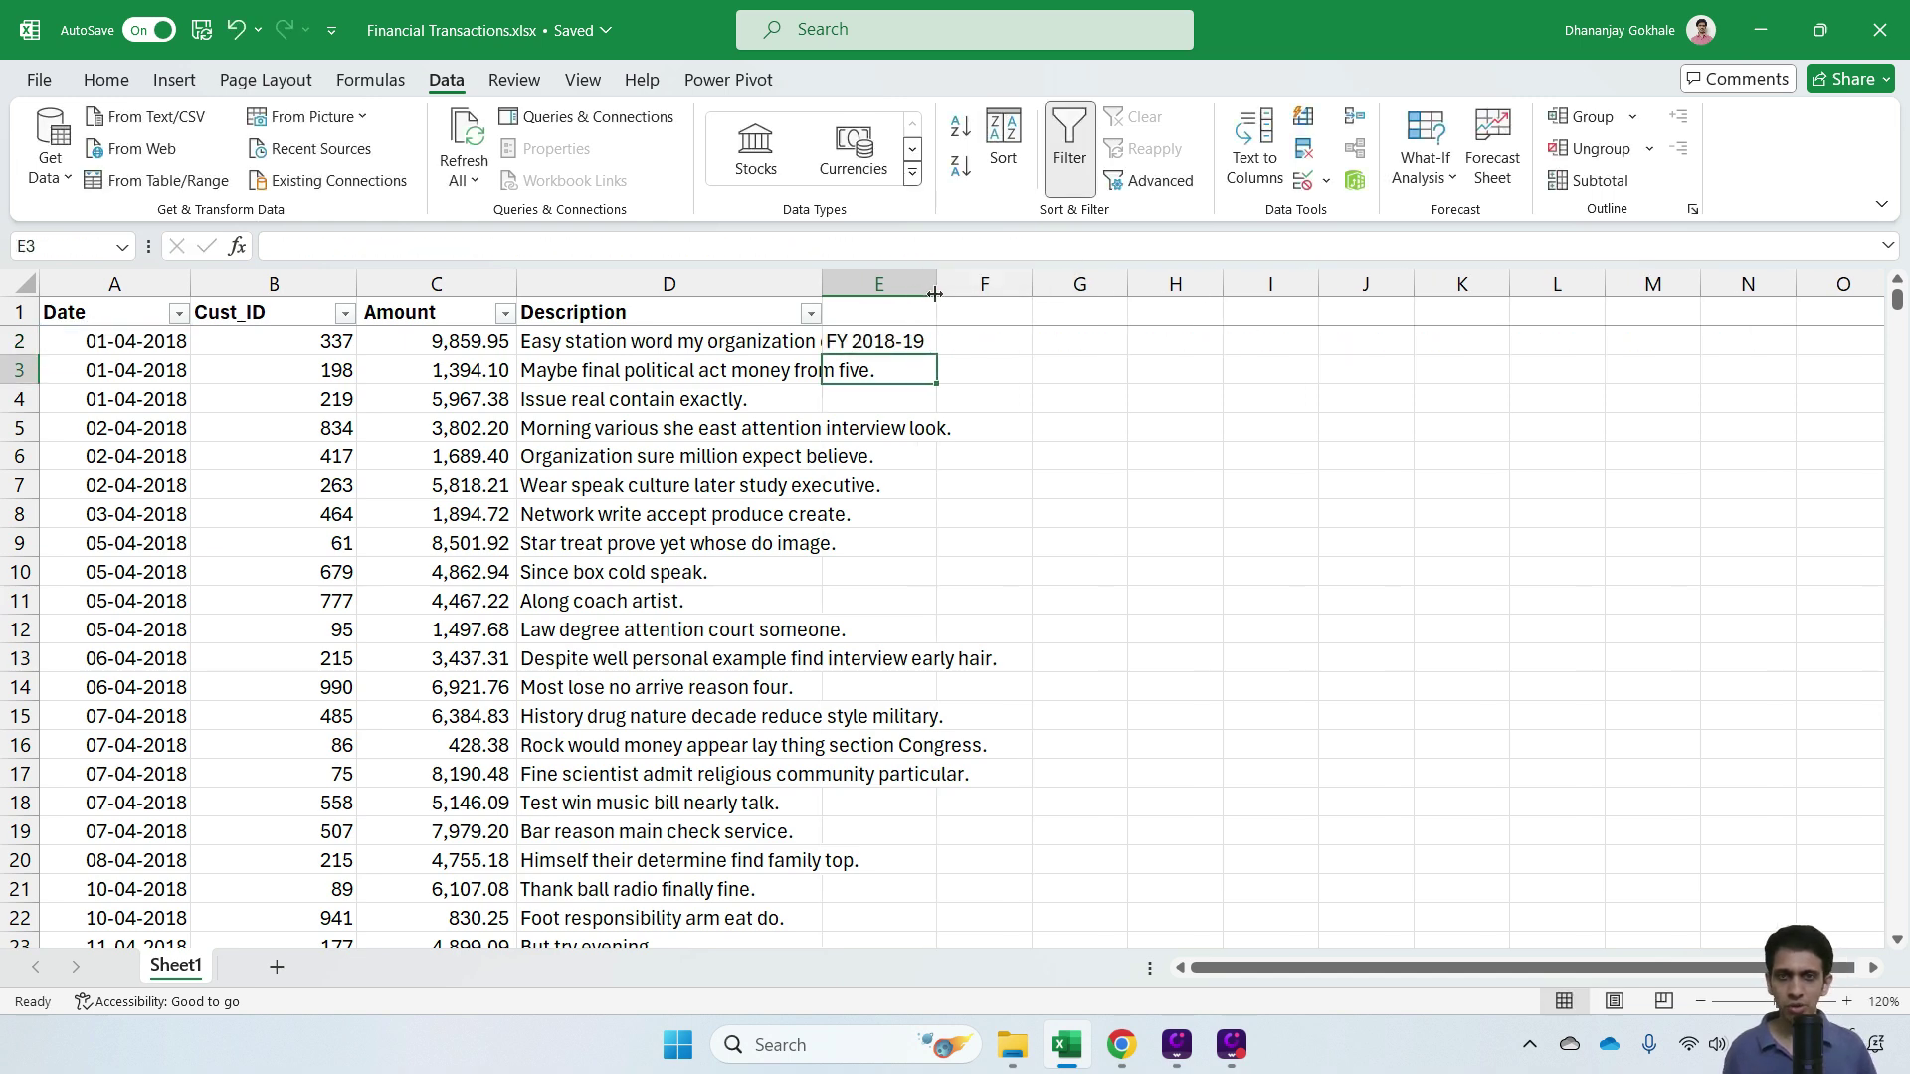
click(906, 345)
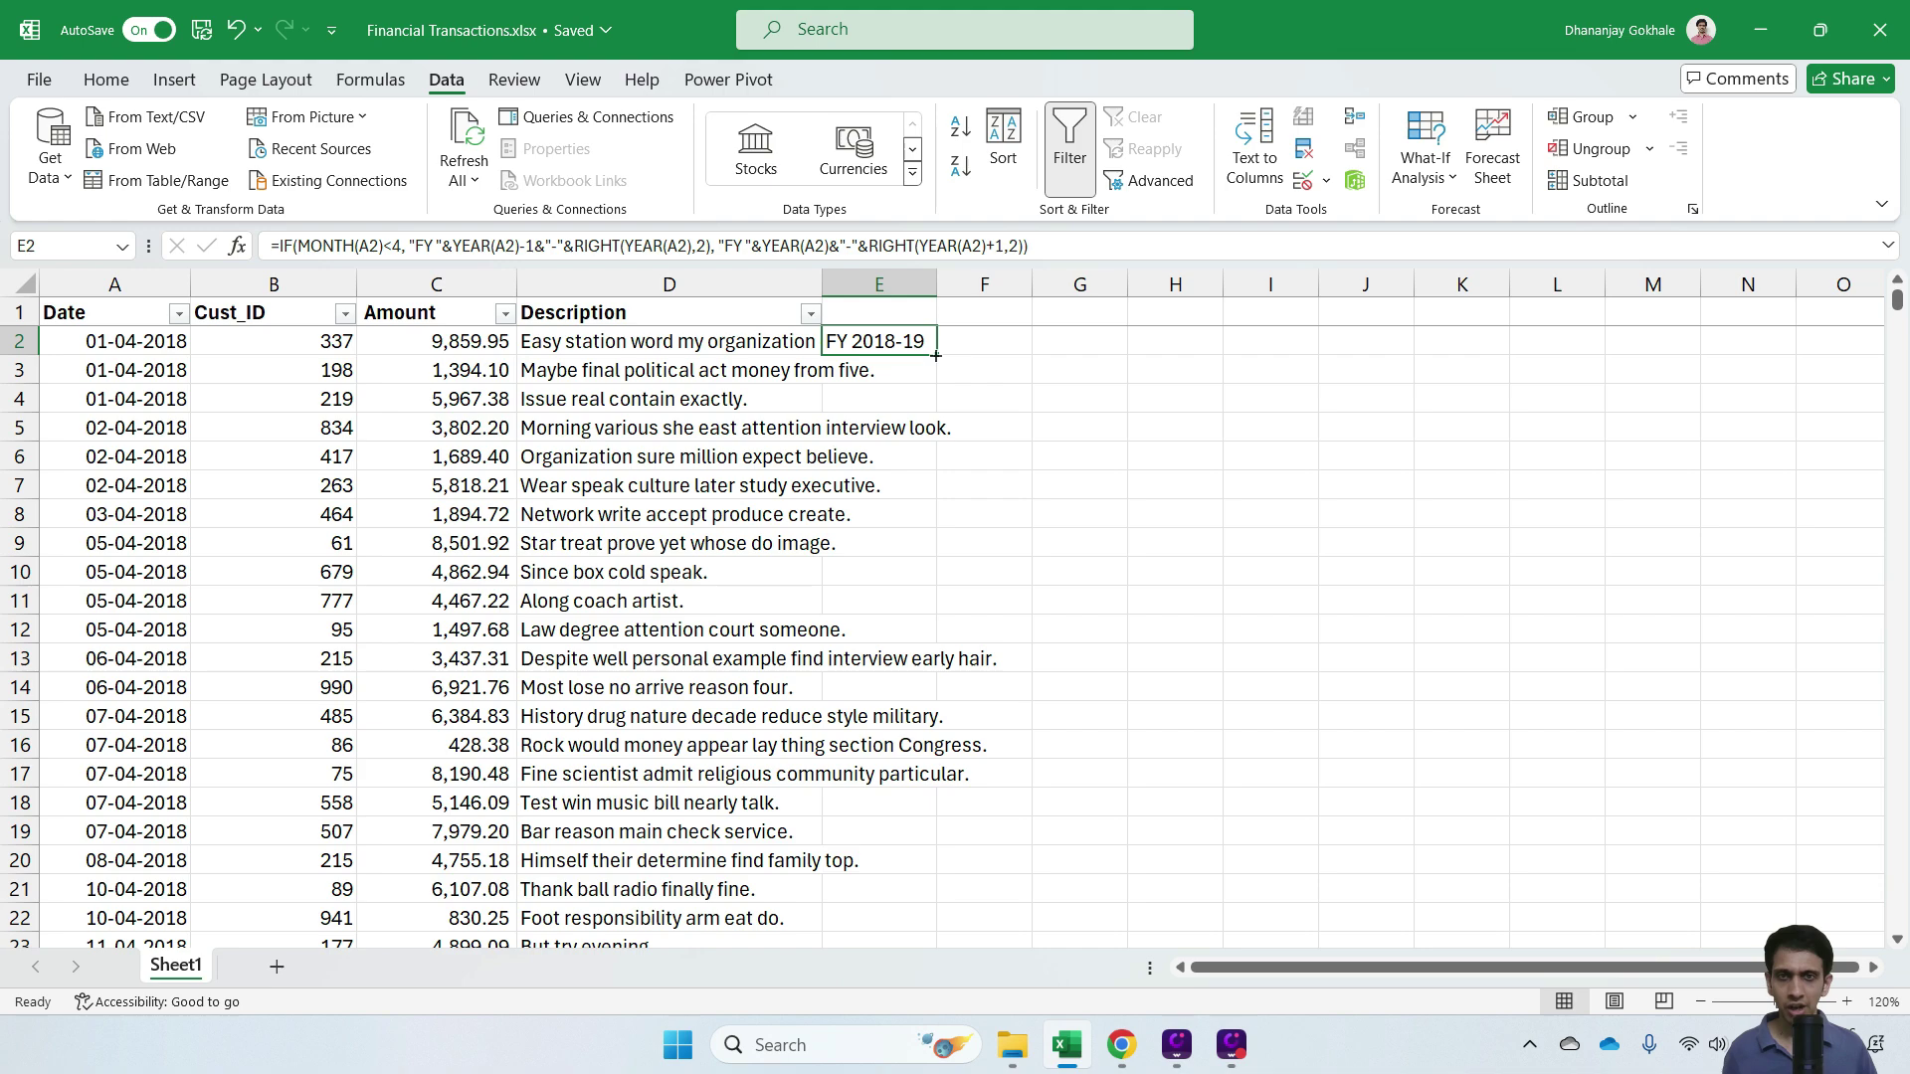
double_click(936, 355)
click(877, 312)
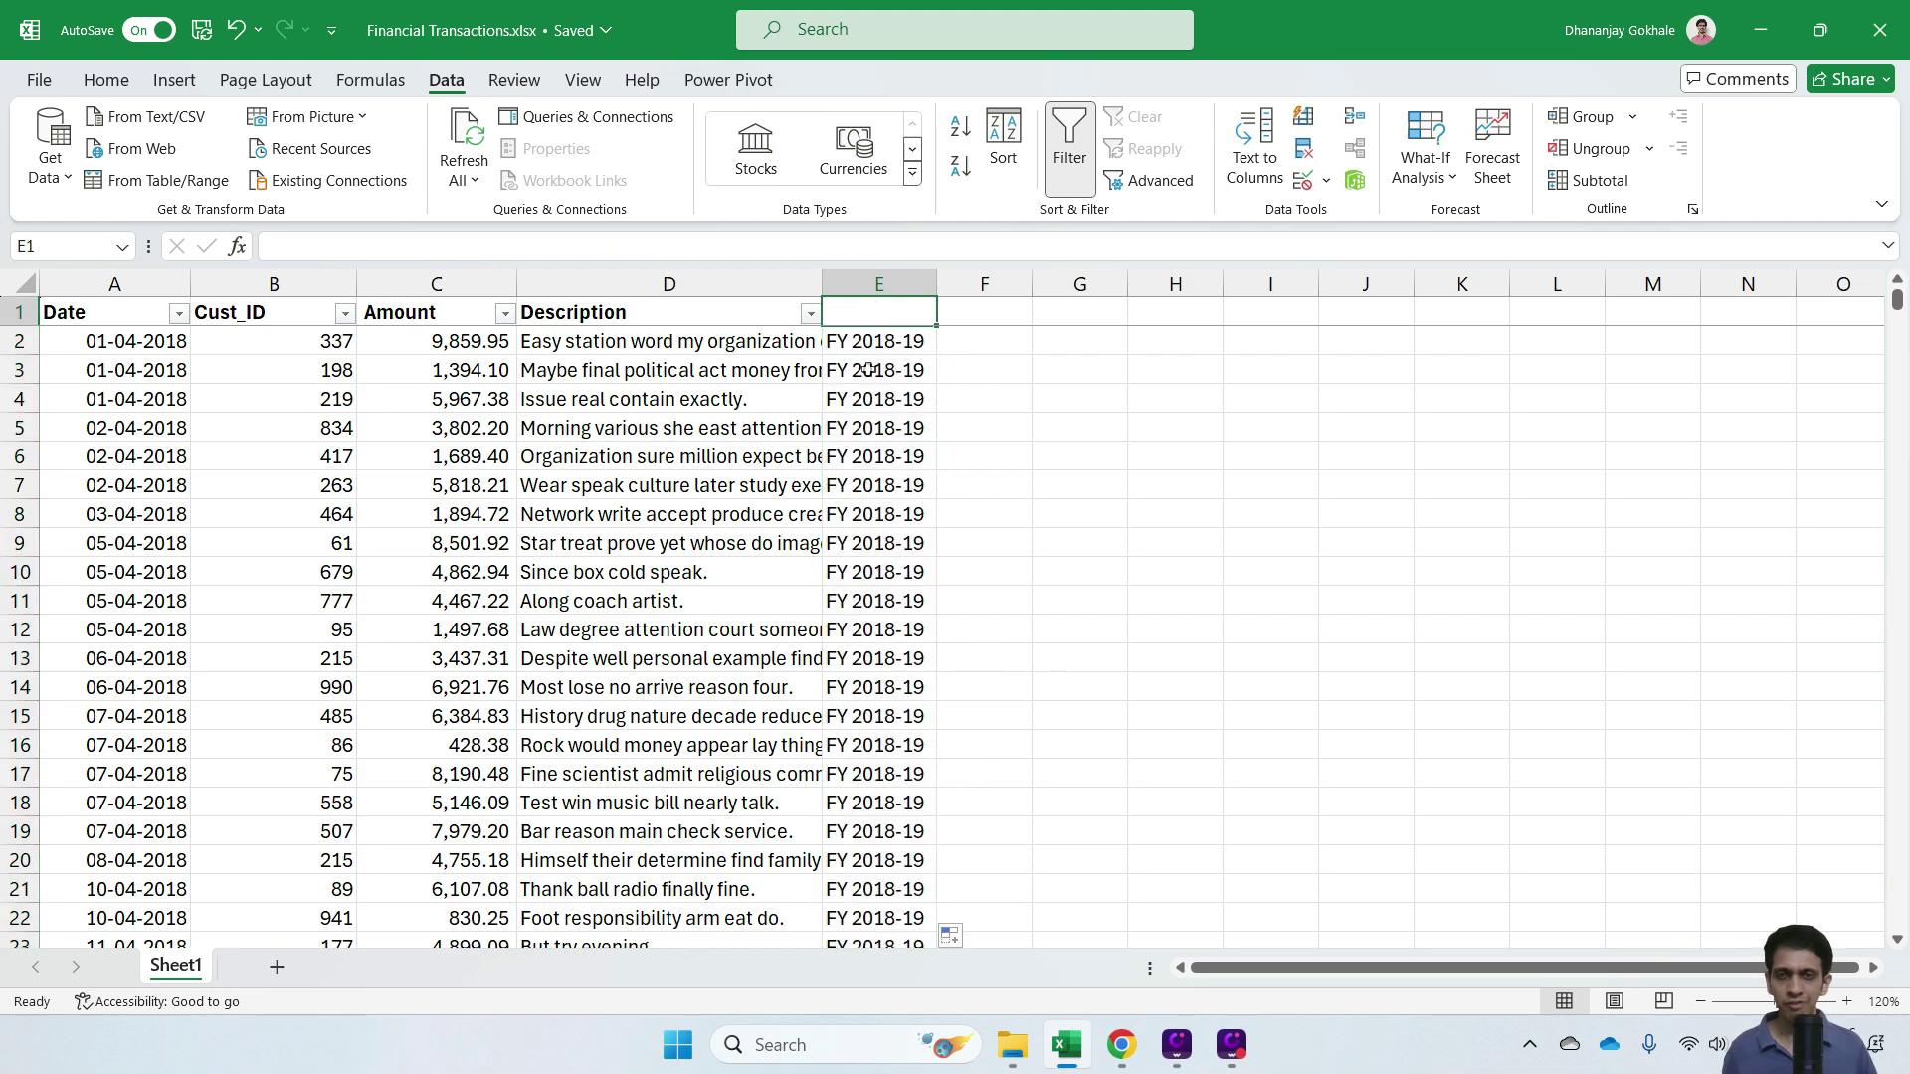
scroll(858, 385, down, 3)
scroll(858, 386, down, 3)
click(114, 485)
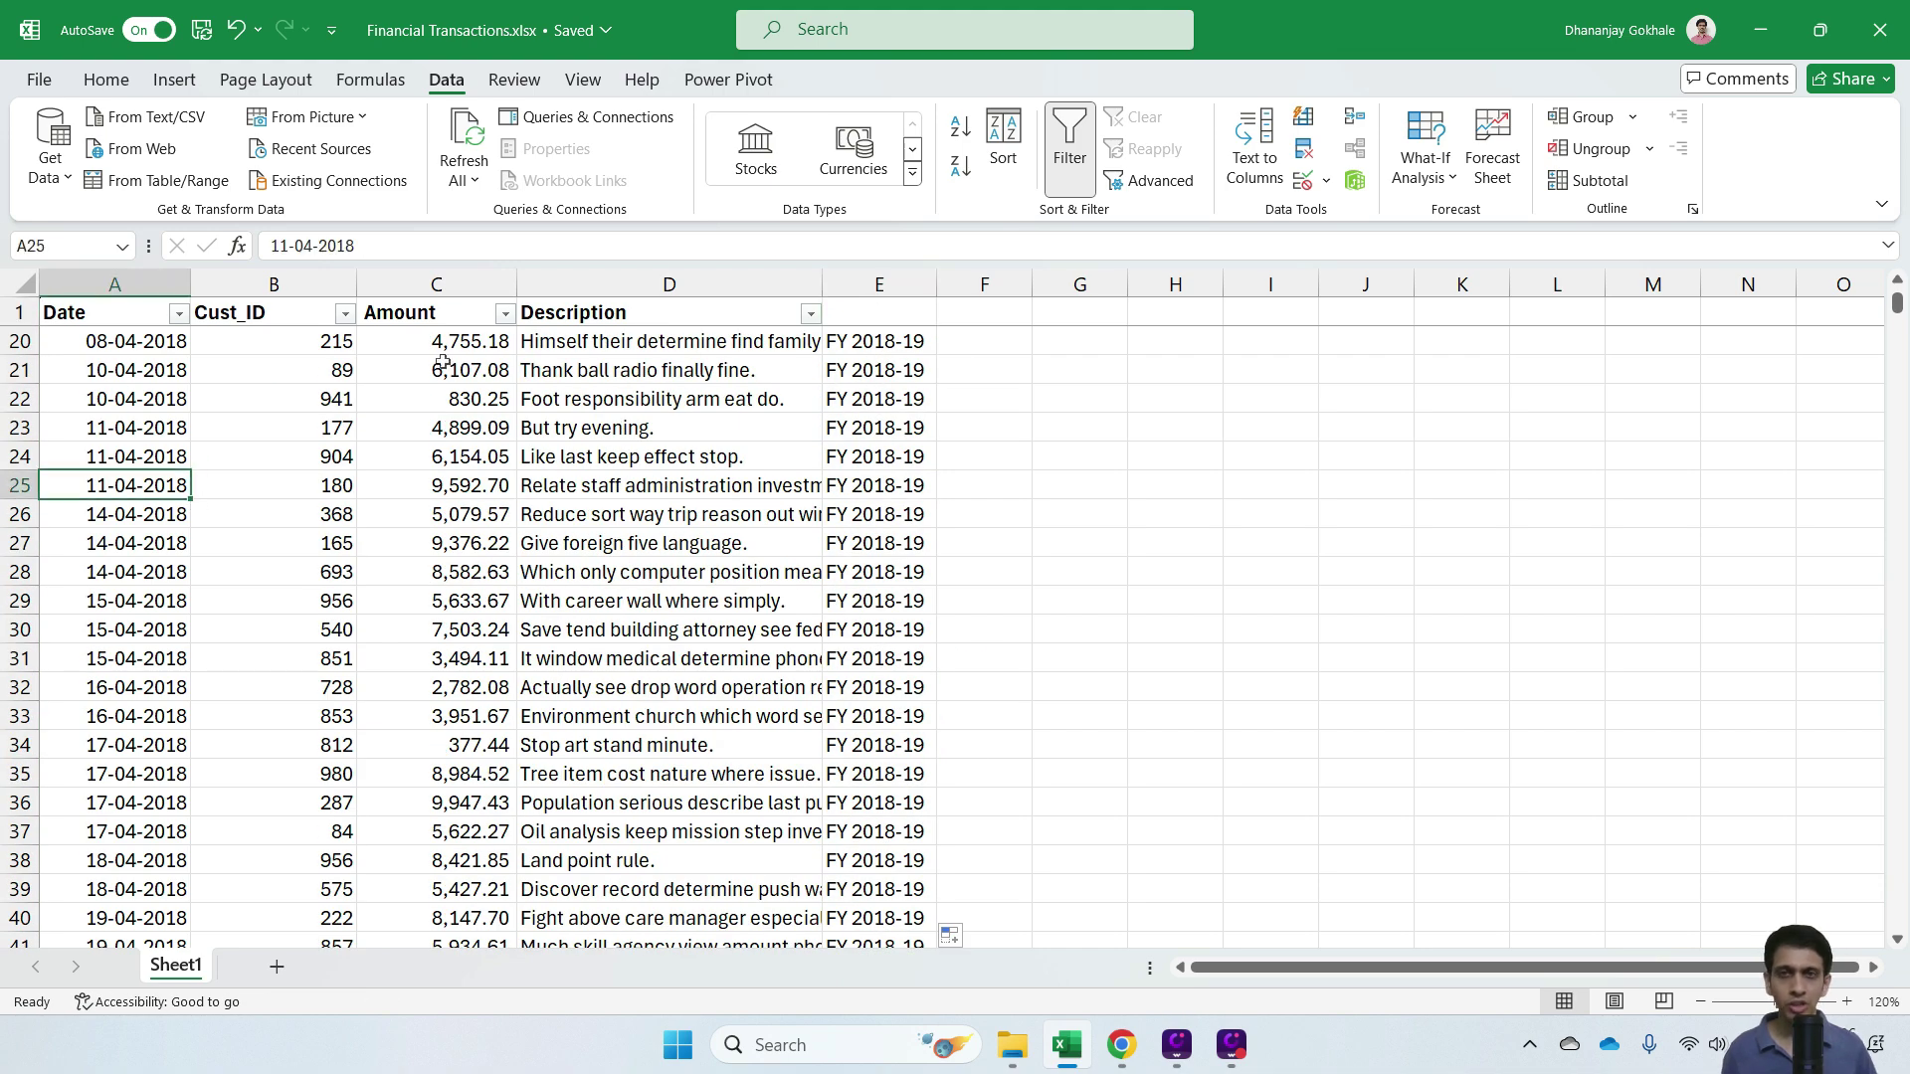
key(Page_Down)
key(Page_Down)
key(Page_Down)
key(Page_Down)
key(Page_Down)
key(Page_Down)
key(Page_Down)
key(Page_Down)
key(Page_Down)
key(Page_Down)
key(Page_Down)
key(Page_Down)
key(Page_Down)
key(Page_Down)
key(Page_Down)
key(Page_Down)
key(Page_Down)
key(Page_Down)
key(Page_Down)
key(Page_Down)
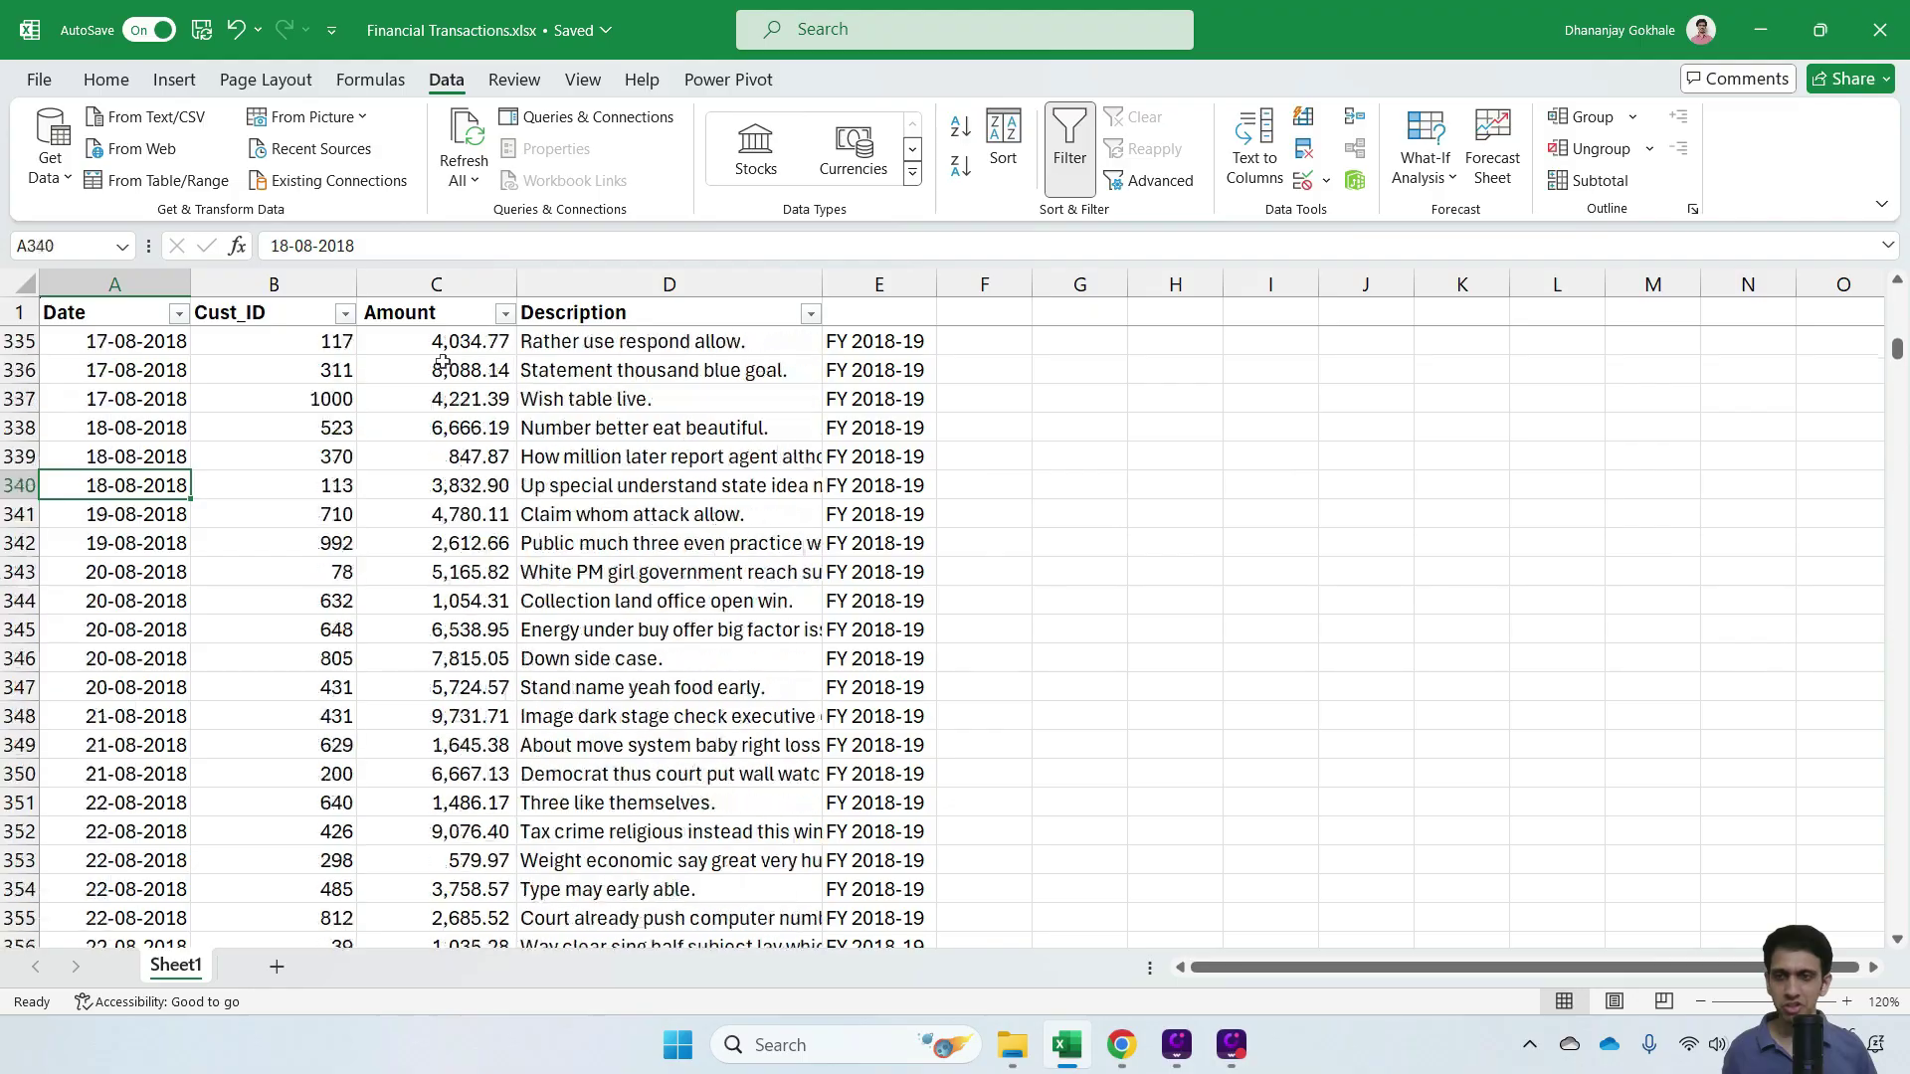
key(Page_Down)
key(Page_Down)
key(Page_Down)
key(Page_Down)
key(Page_Down)
key(Page_Down)
key(Page_Down)
key(Page_Down)
key(Page_Down)
key(Page_Down)
key(Page_Down)
key(Page_Down)
key(Page_Down)
key(Page_Down)
key(Page_Down)
key(Page_Down)
key(Page_Down)
key(Page_Down)
key(Page_Down)
key(Page_Down)
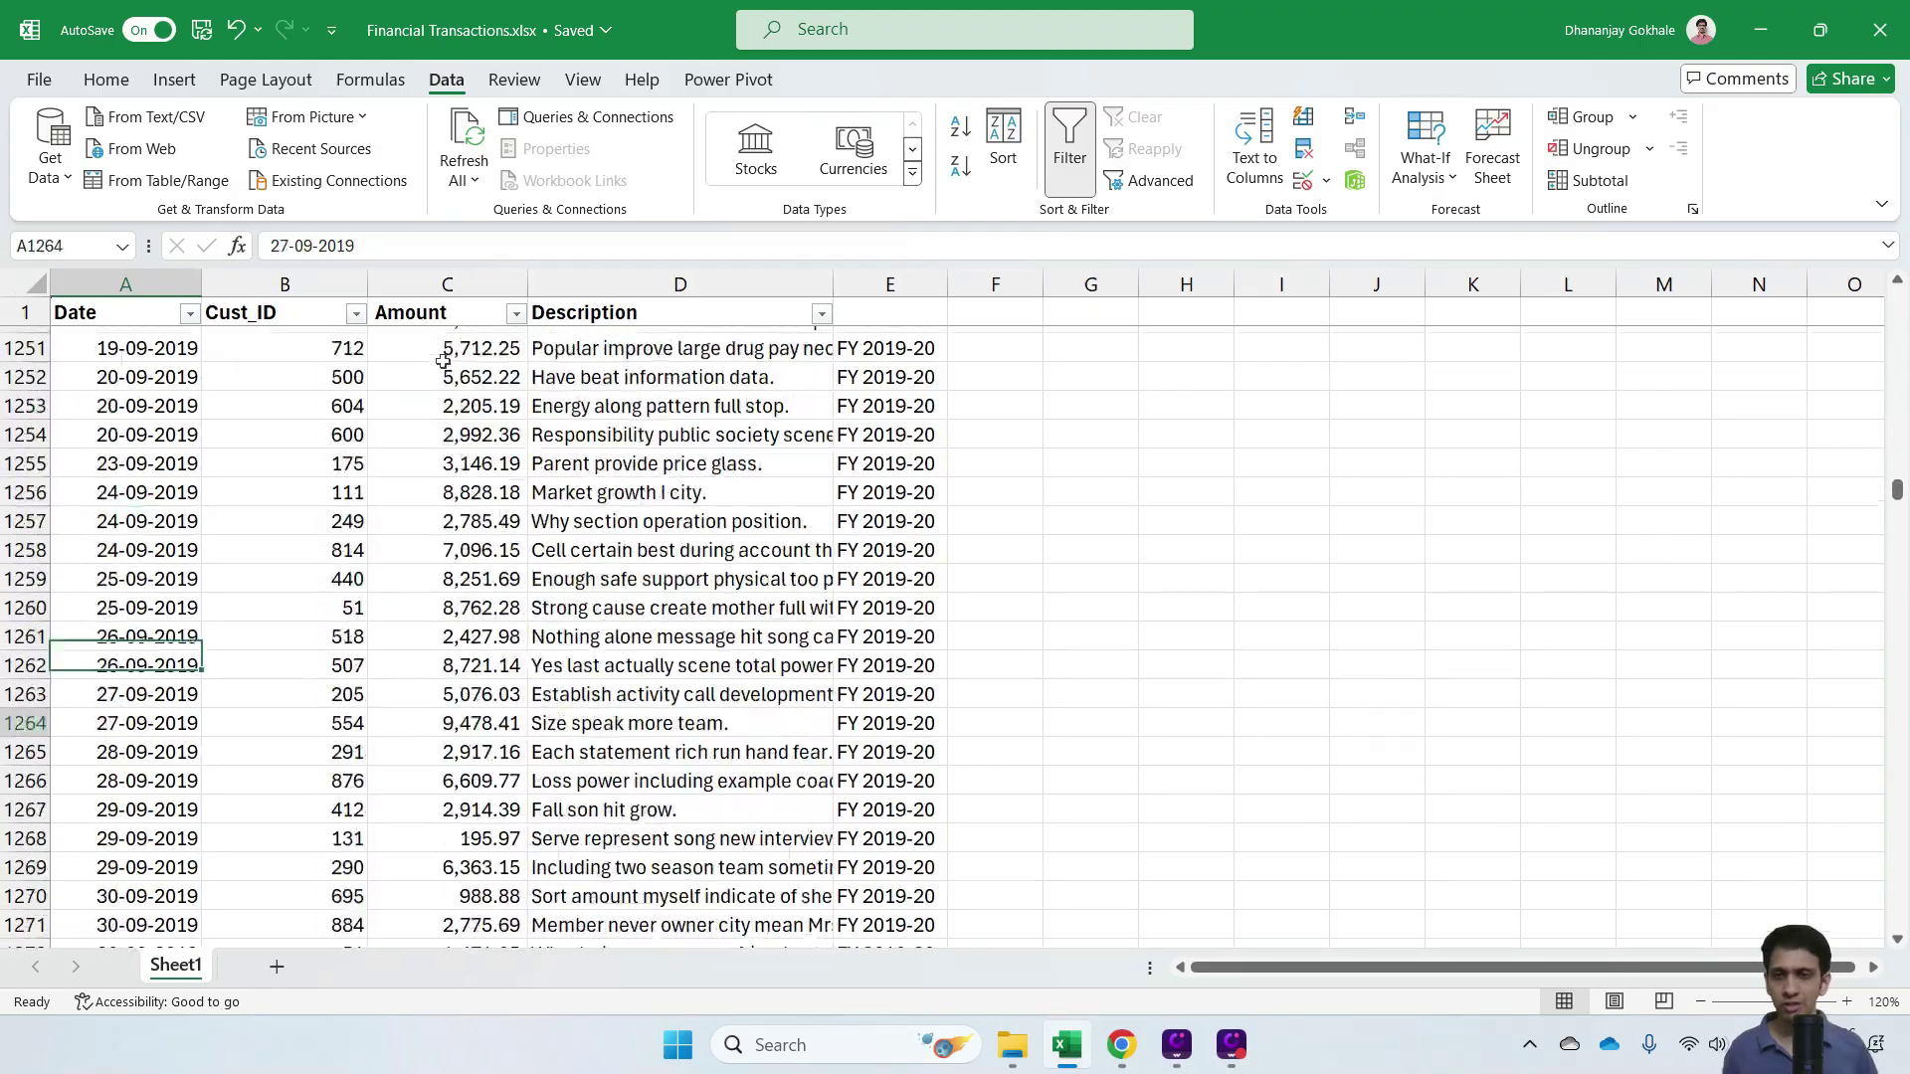
key(Page_Down)
key(Page_Down)
key(Page_Down)
key(Page_Down)
key(Page_Down)
key(Page_Down)
key(Page_Down)
key(Page_Down)
key(Page_Down)
key(Page_Down)
key(Page_Down)
key(Page_Down)
key(Page_Down)
key(Page_Down)
key(Page_Up)
key(Page_Up)
key(Page_Up)
key(Page_Up)
key(Page_Up)
key(Page_Up)
key(Page_Up)
key(Page_Up)
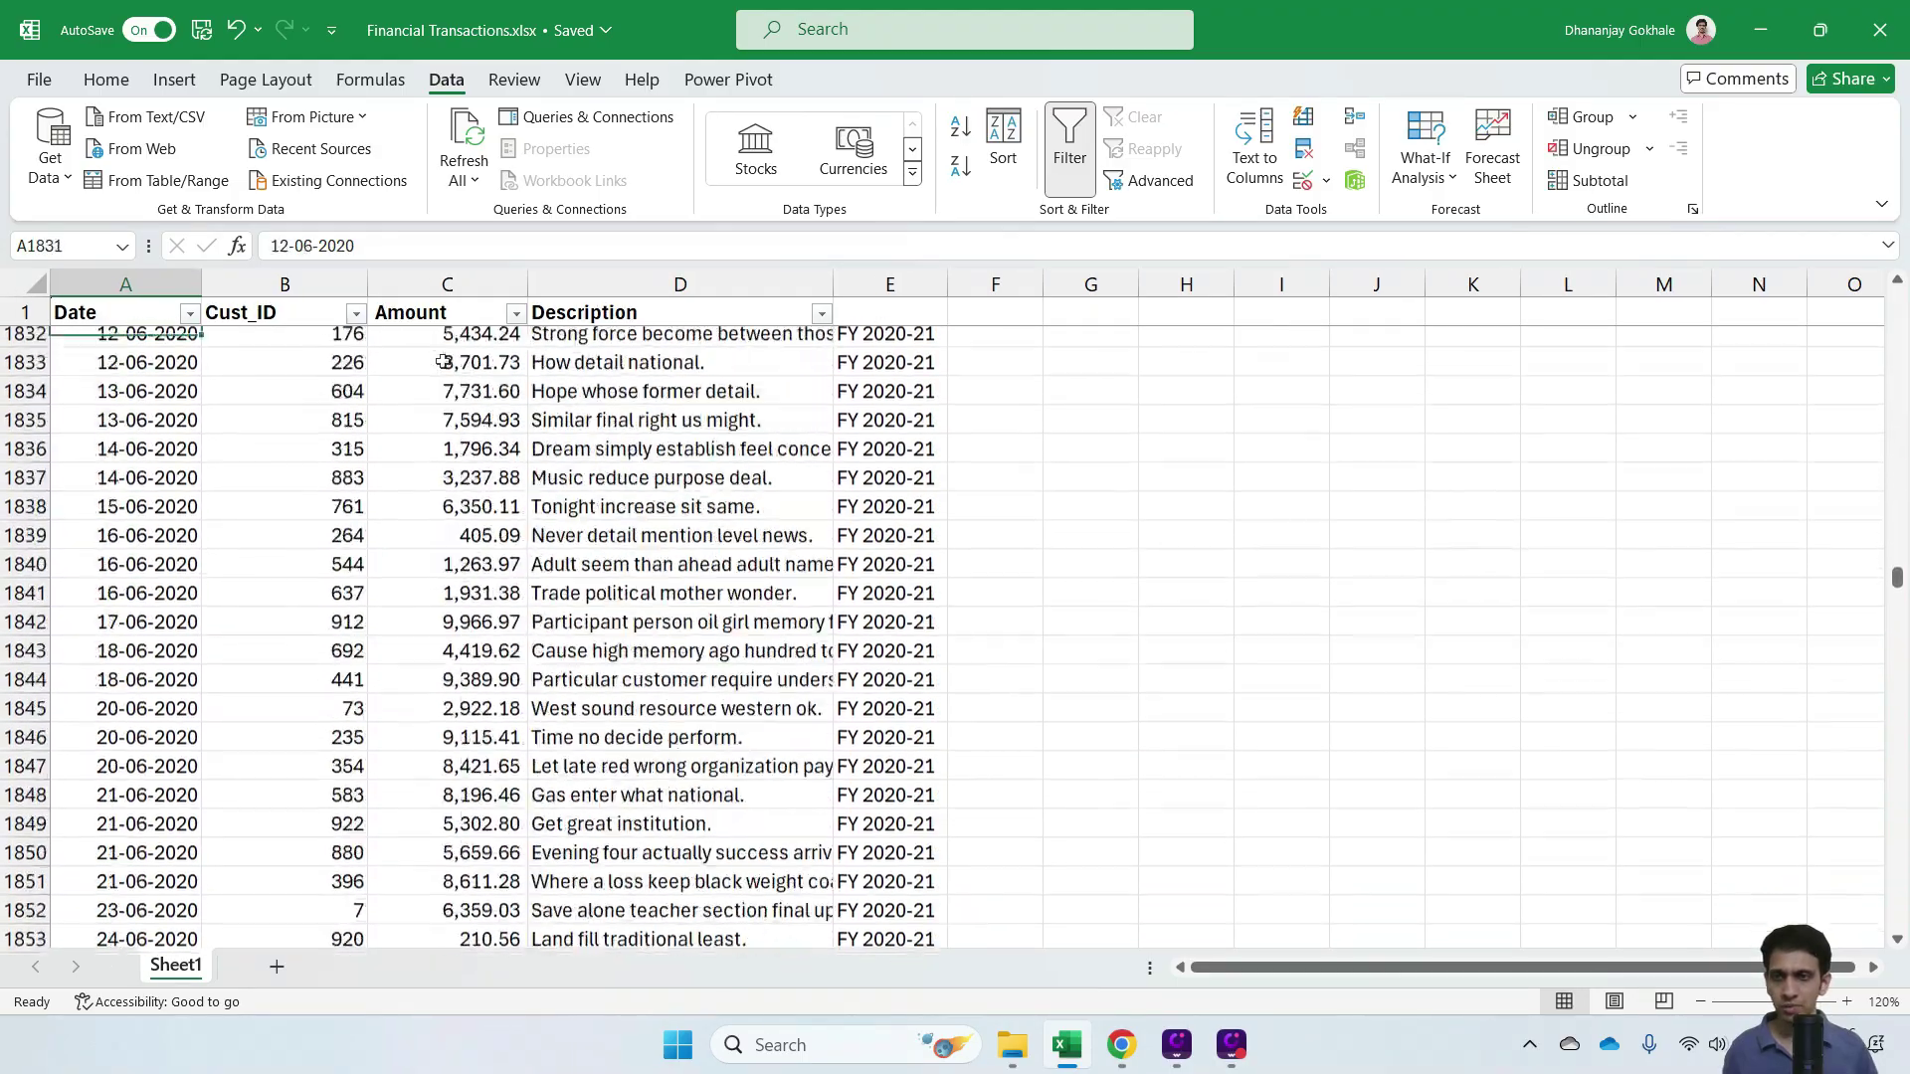
key(Page_Up)
key(Page_Up)
key(Page_Up)
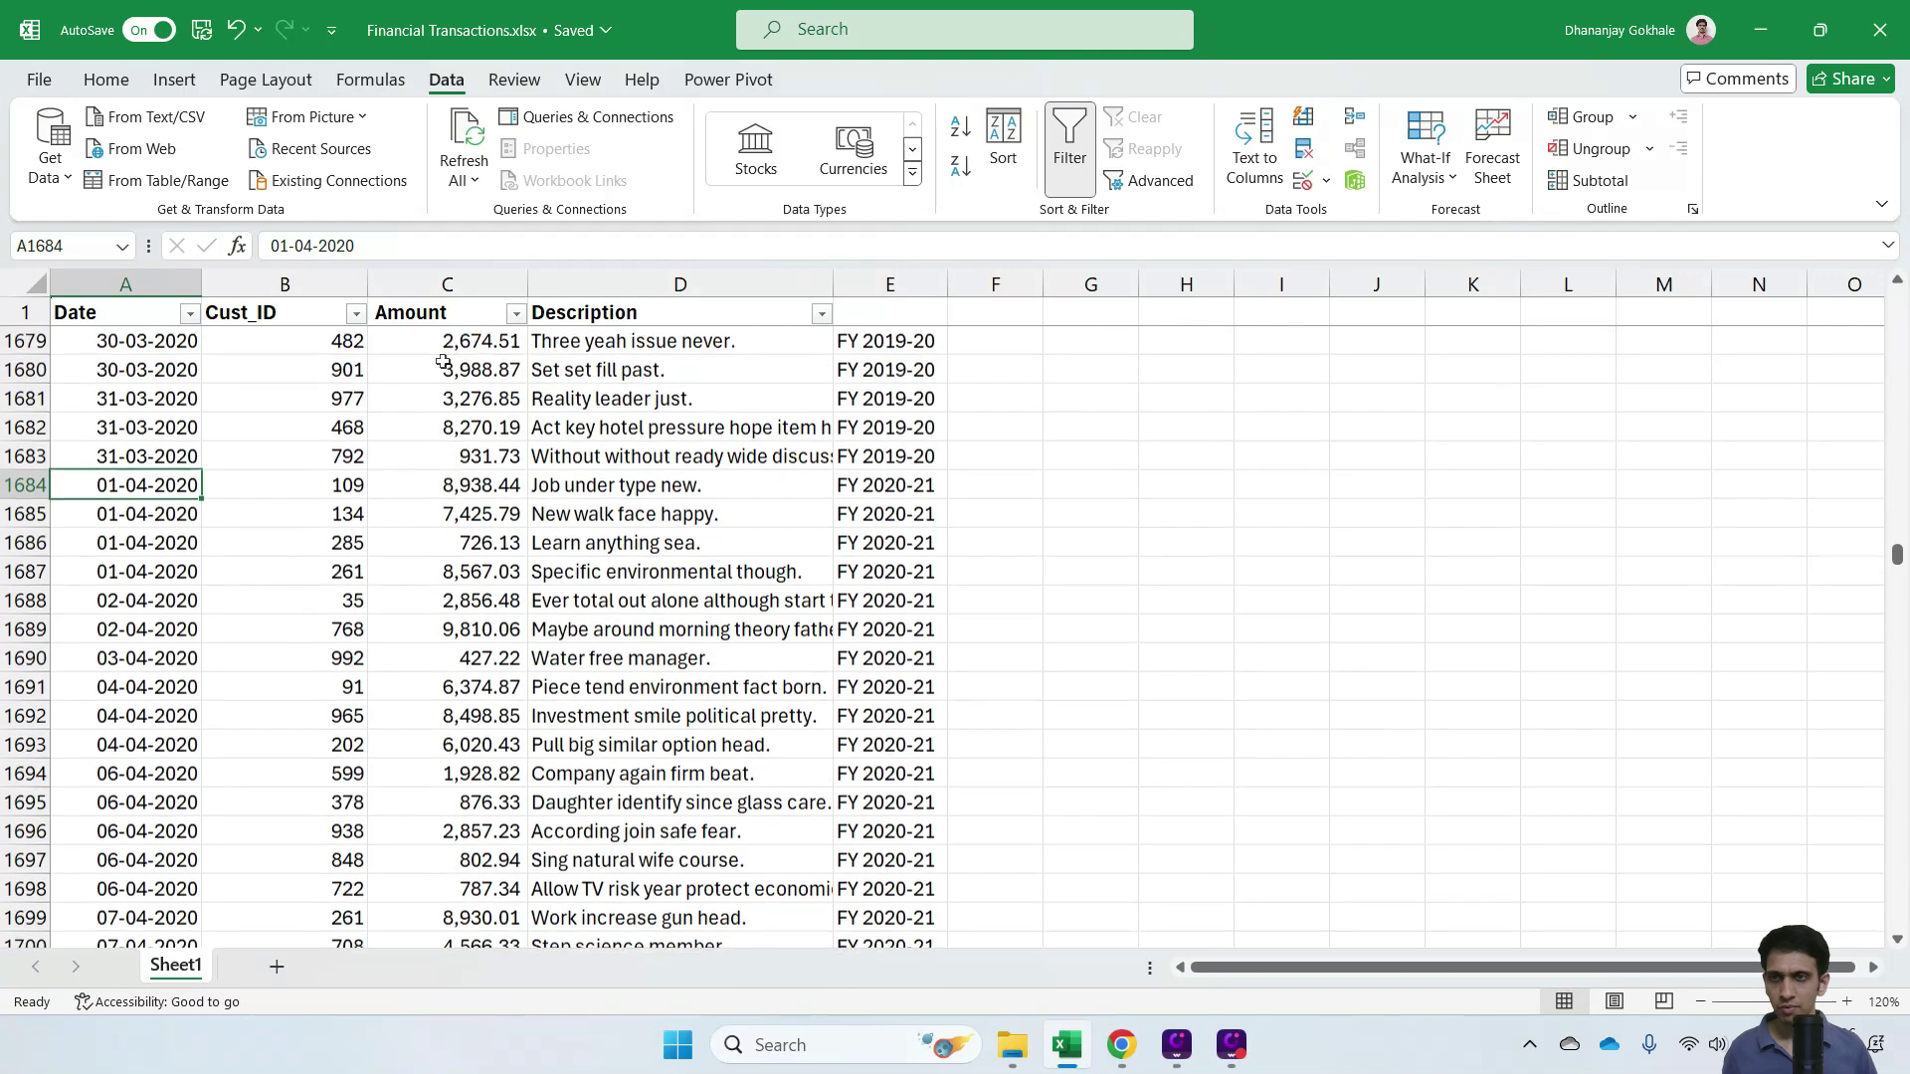
key(Up)
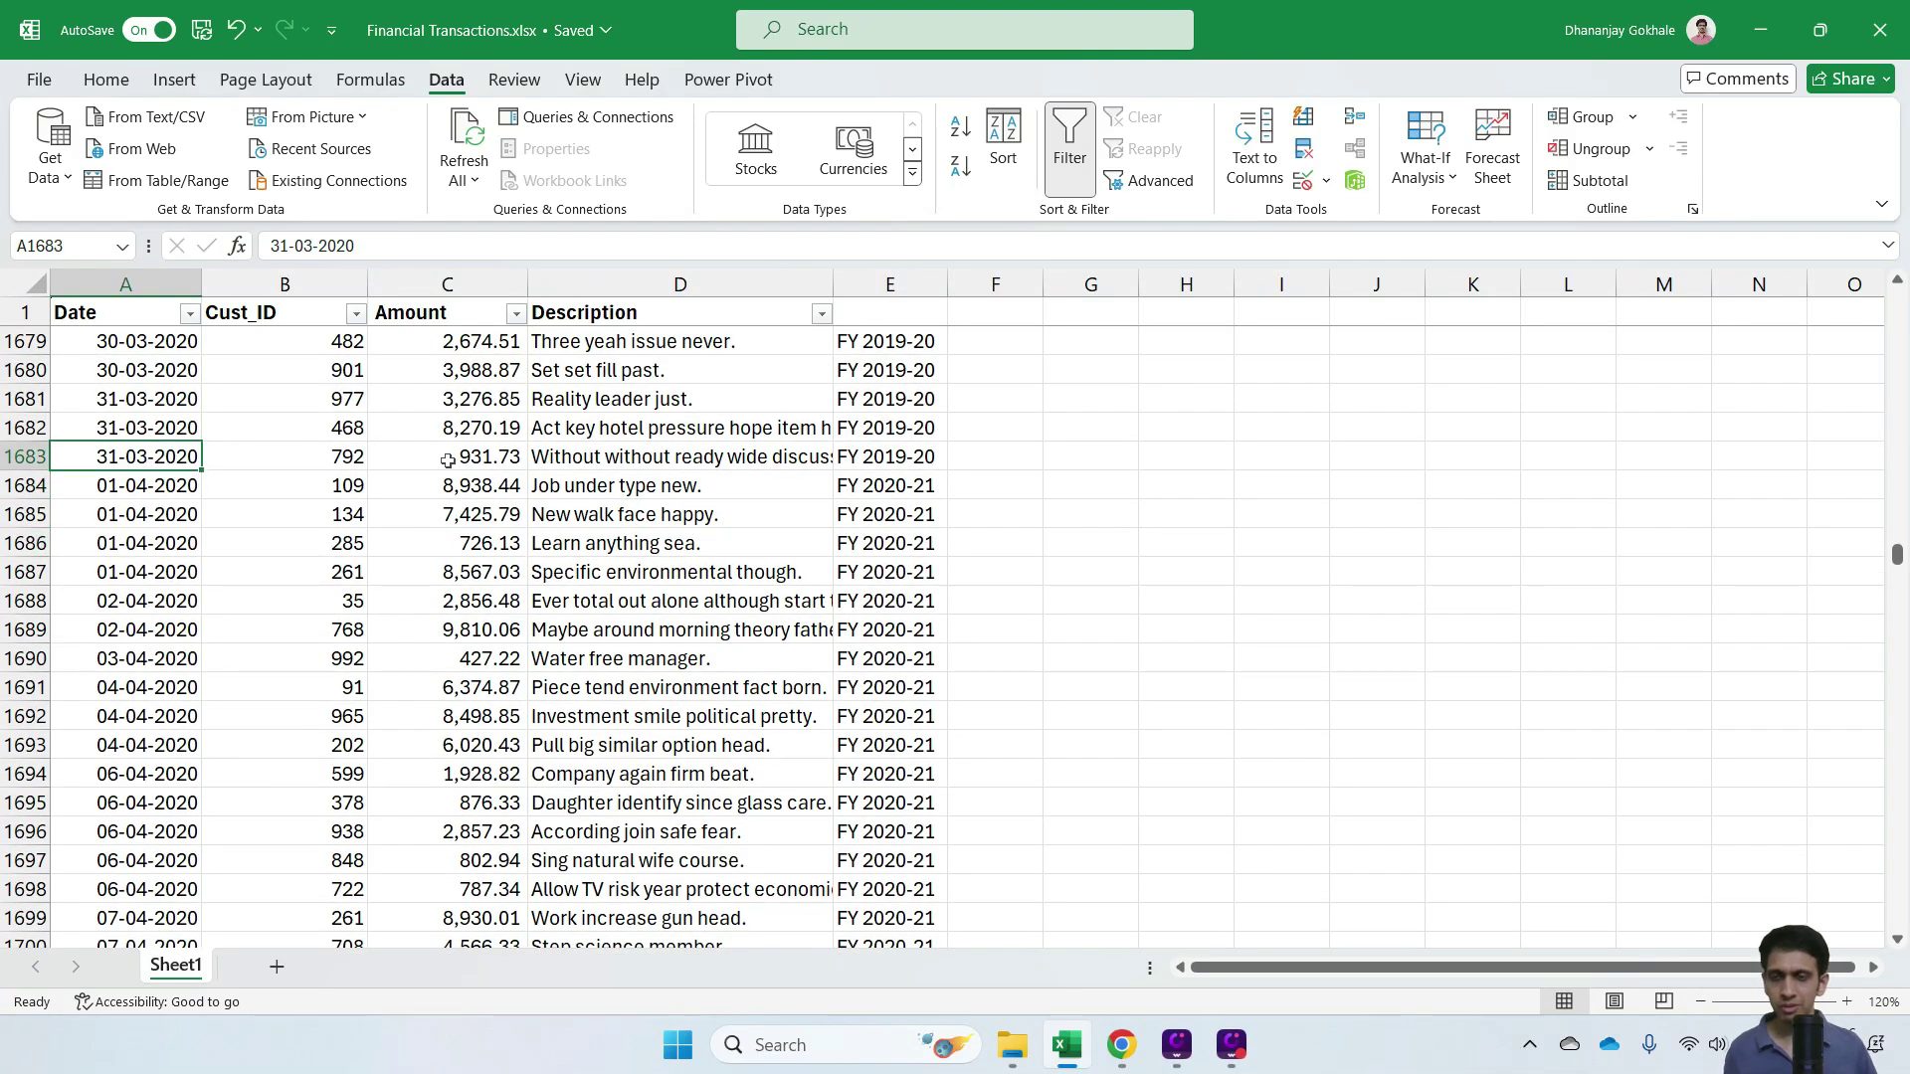
key(shift+space)
click(891, 483)
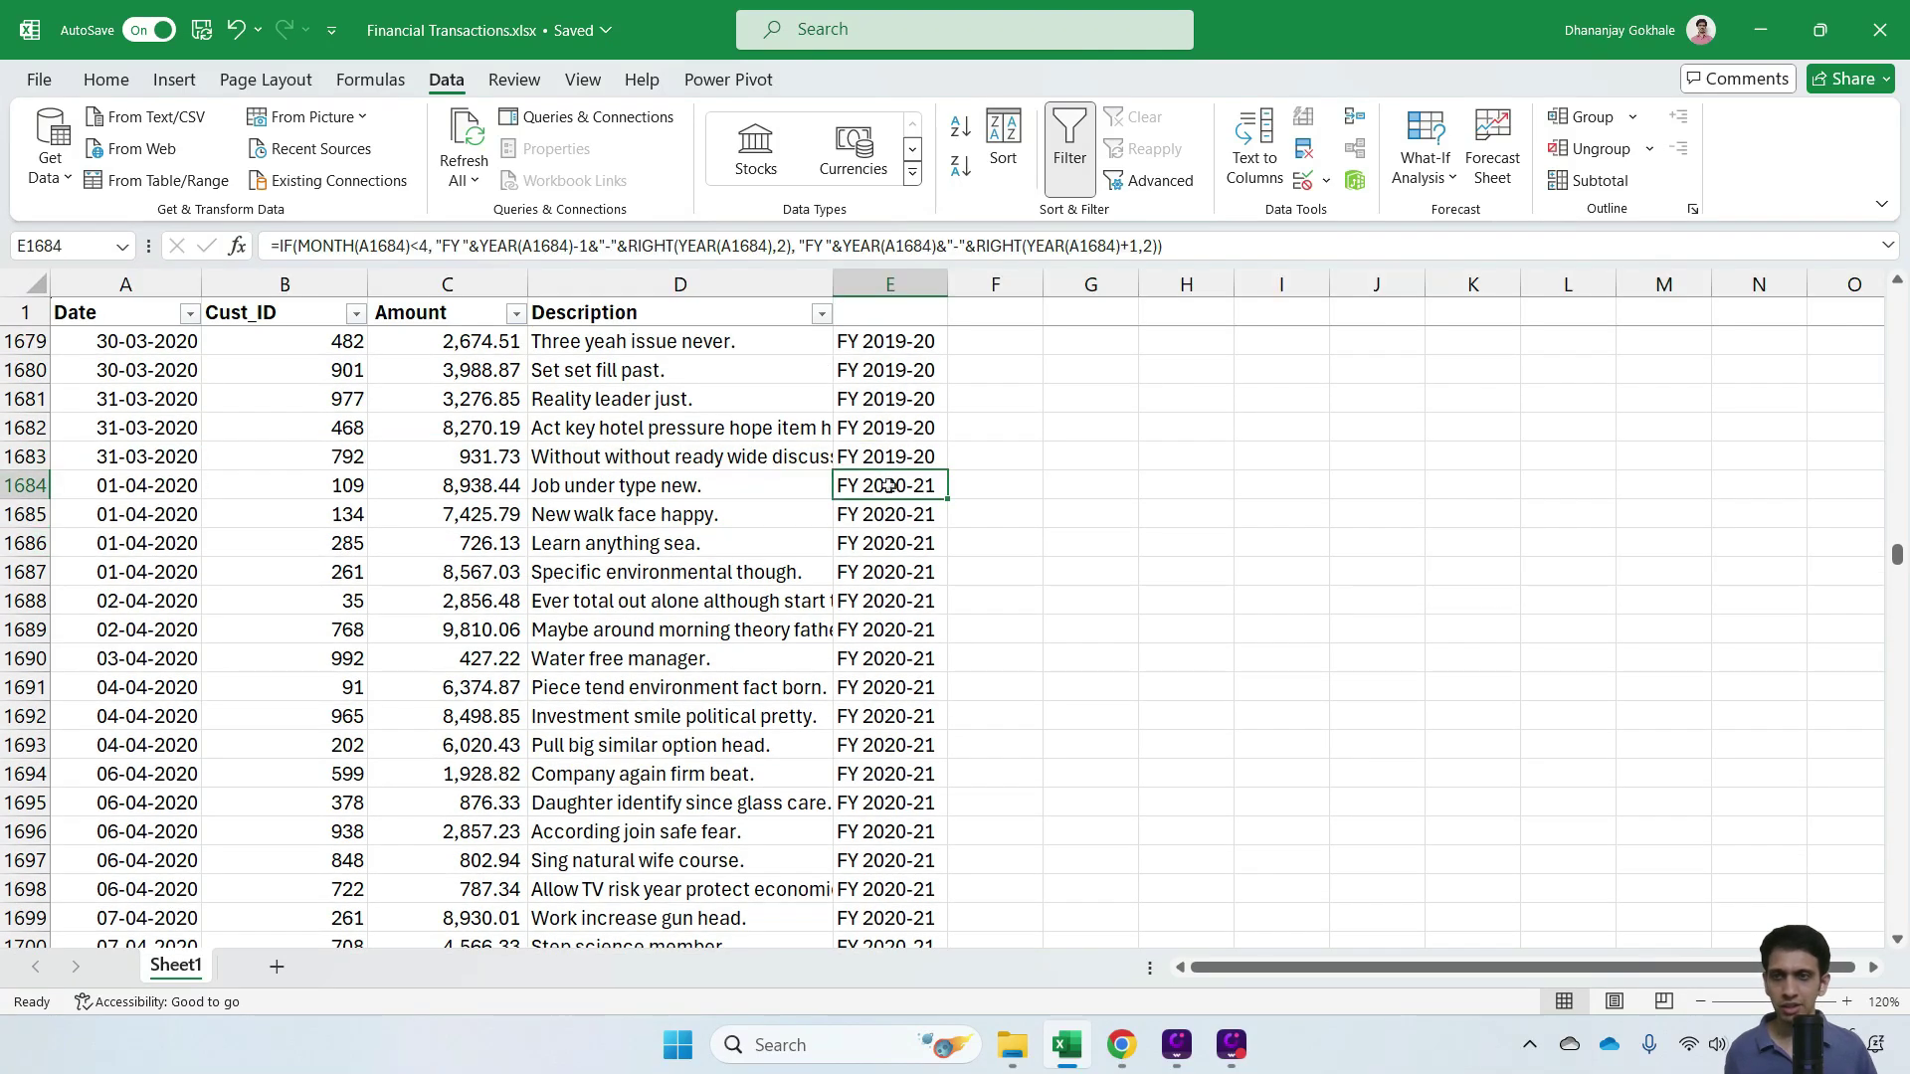
key(shift+space)
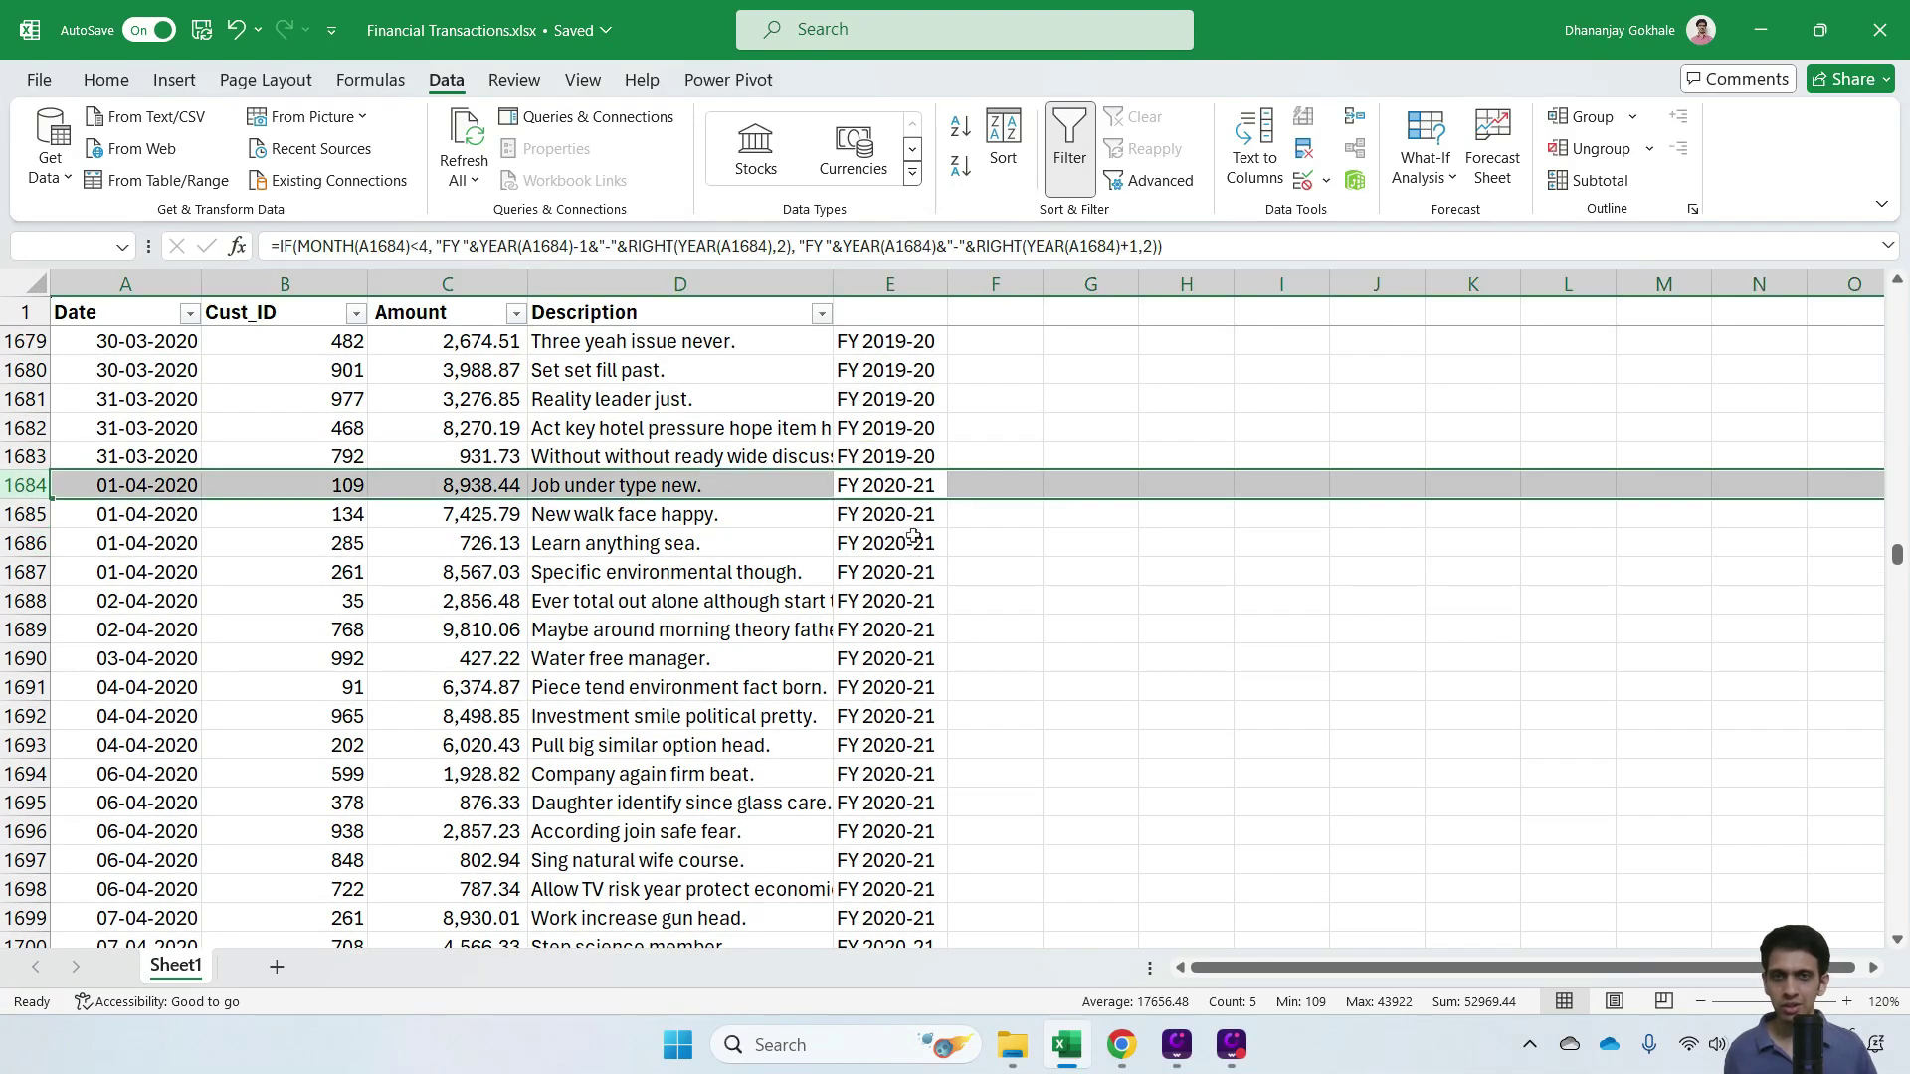
click(890, 430)
Enter 'Financial Year' as the E1 header, then switch off the table's filter.
key(ctrl+Up)
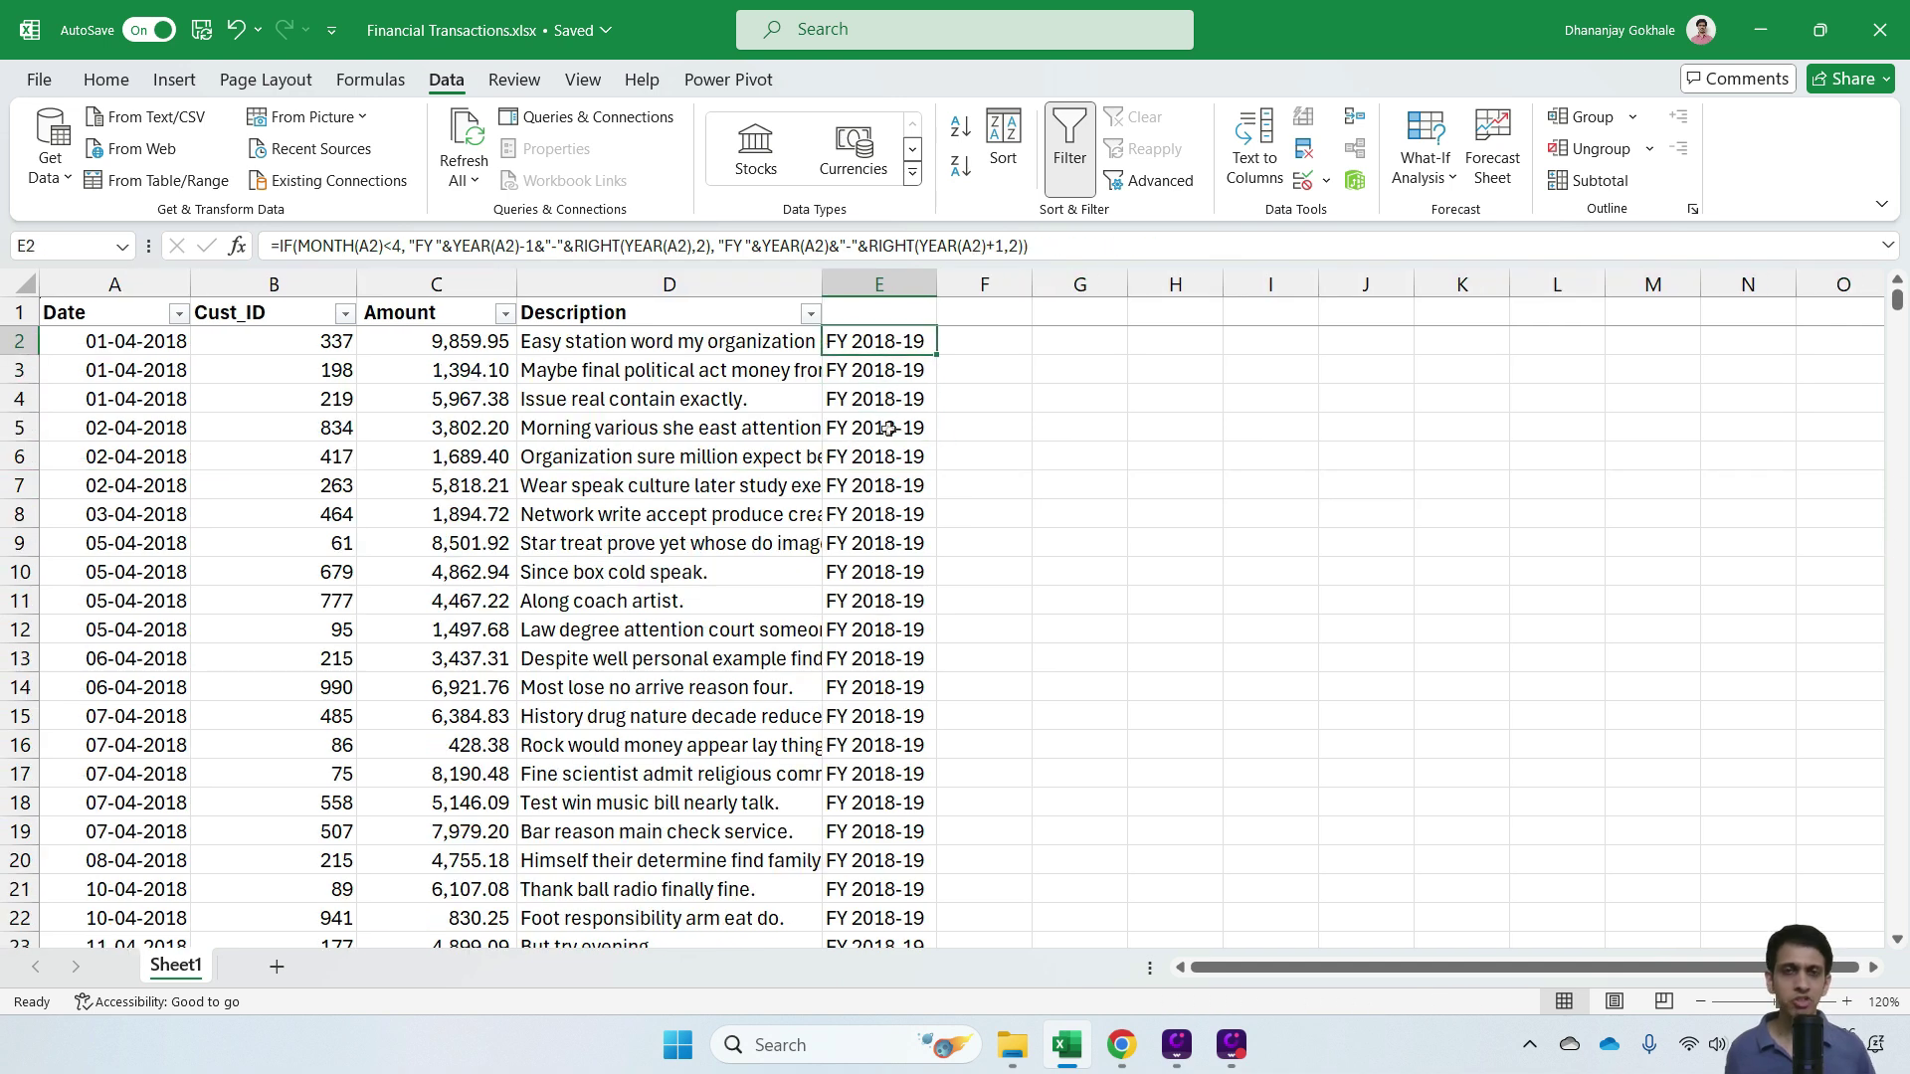
key(Up)
text(f)
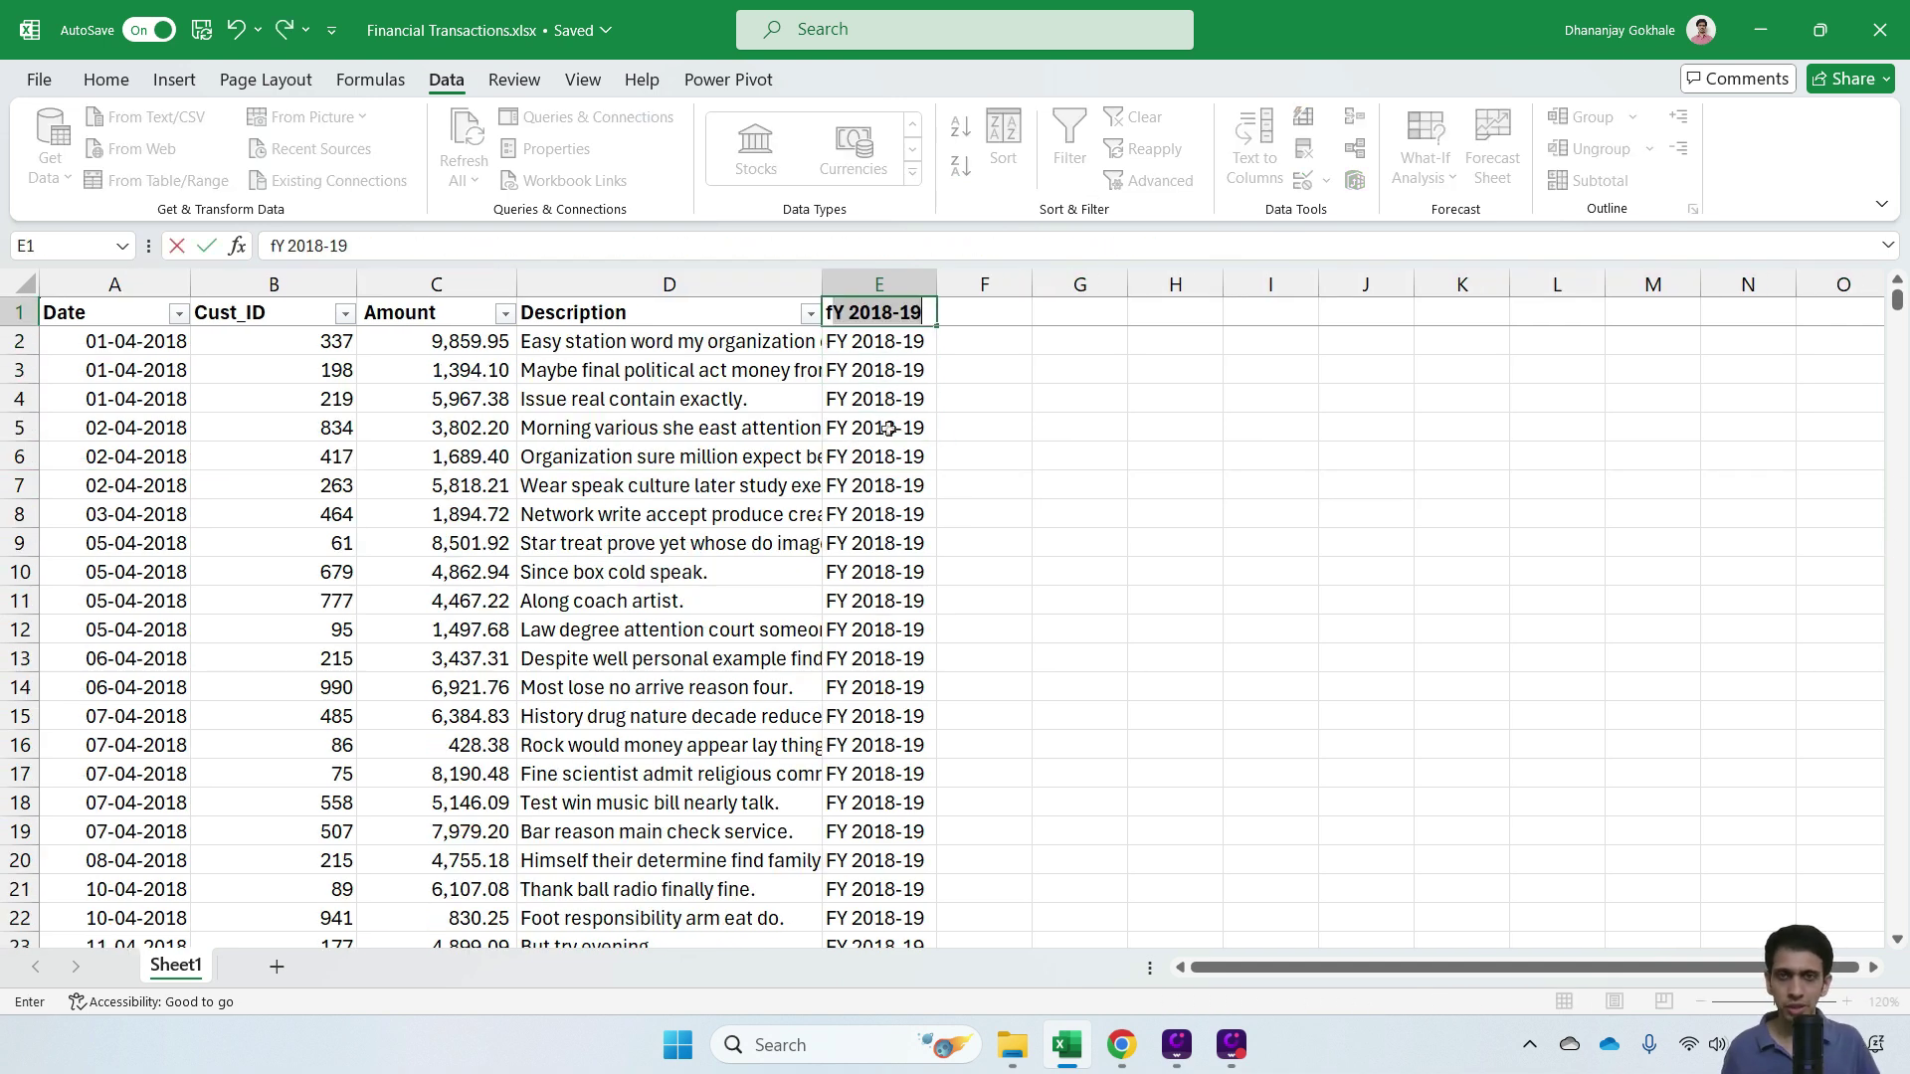
key(BackSpace)
key(BackSpace)
text(Finan)
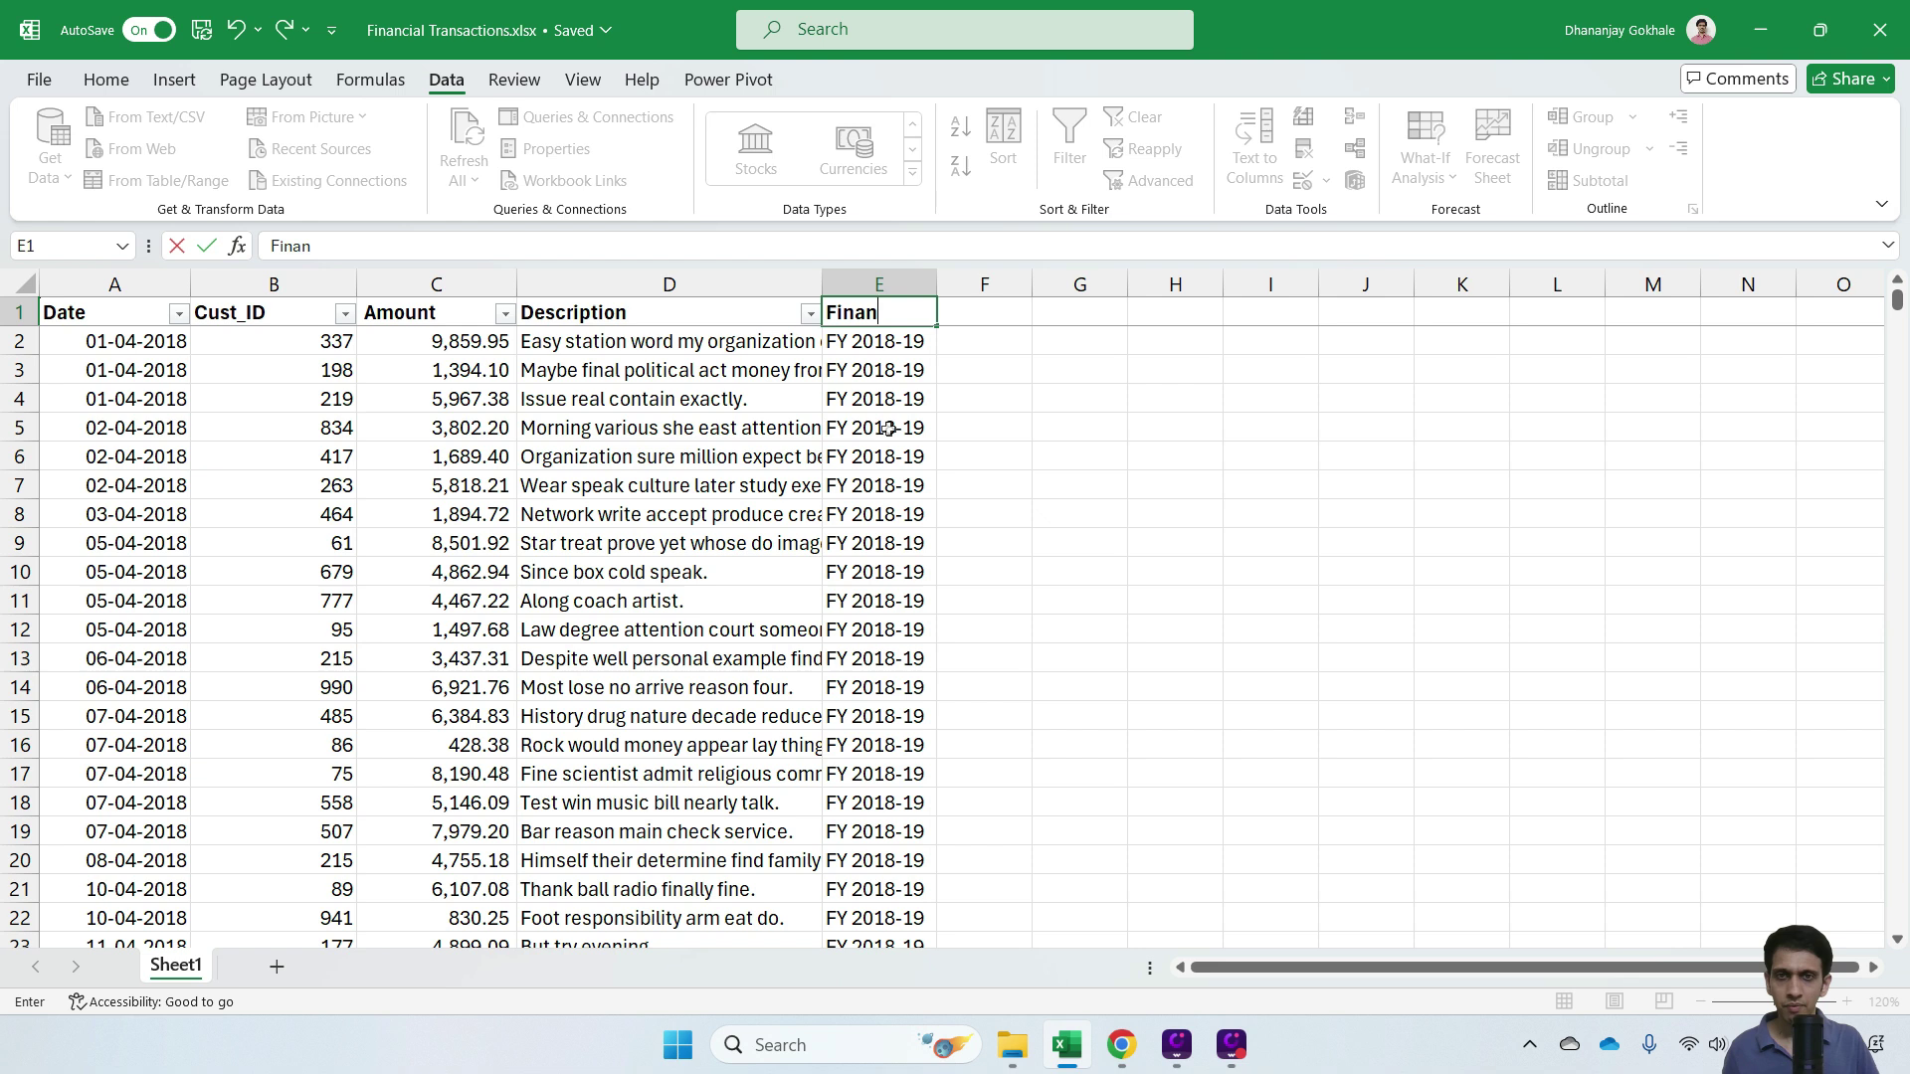
text(cial y)
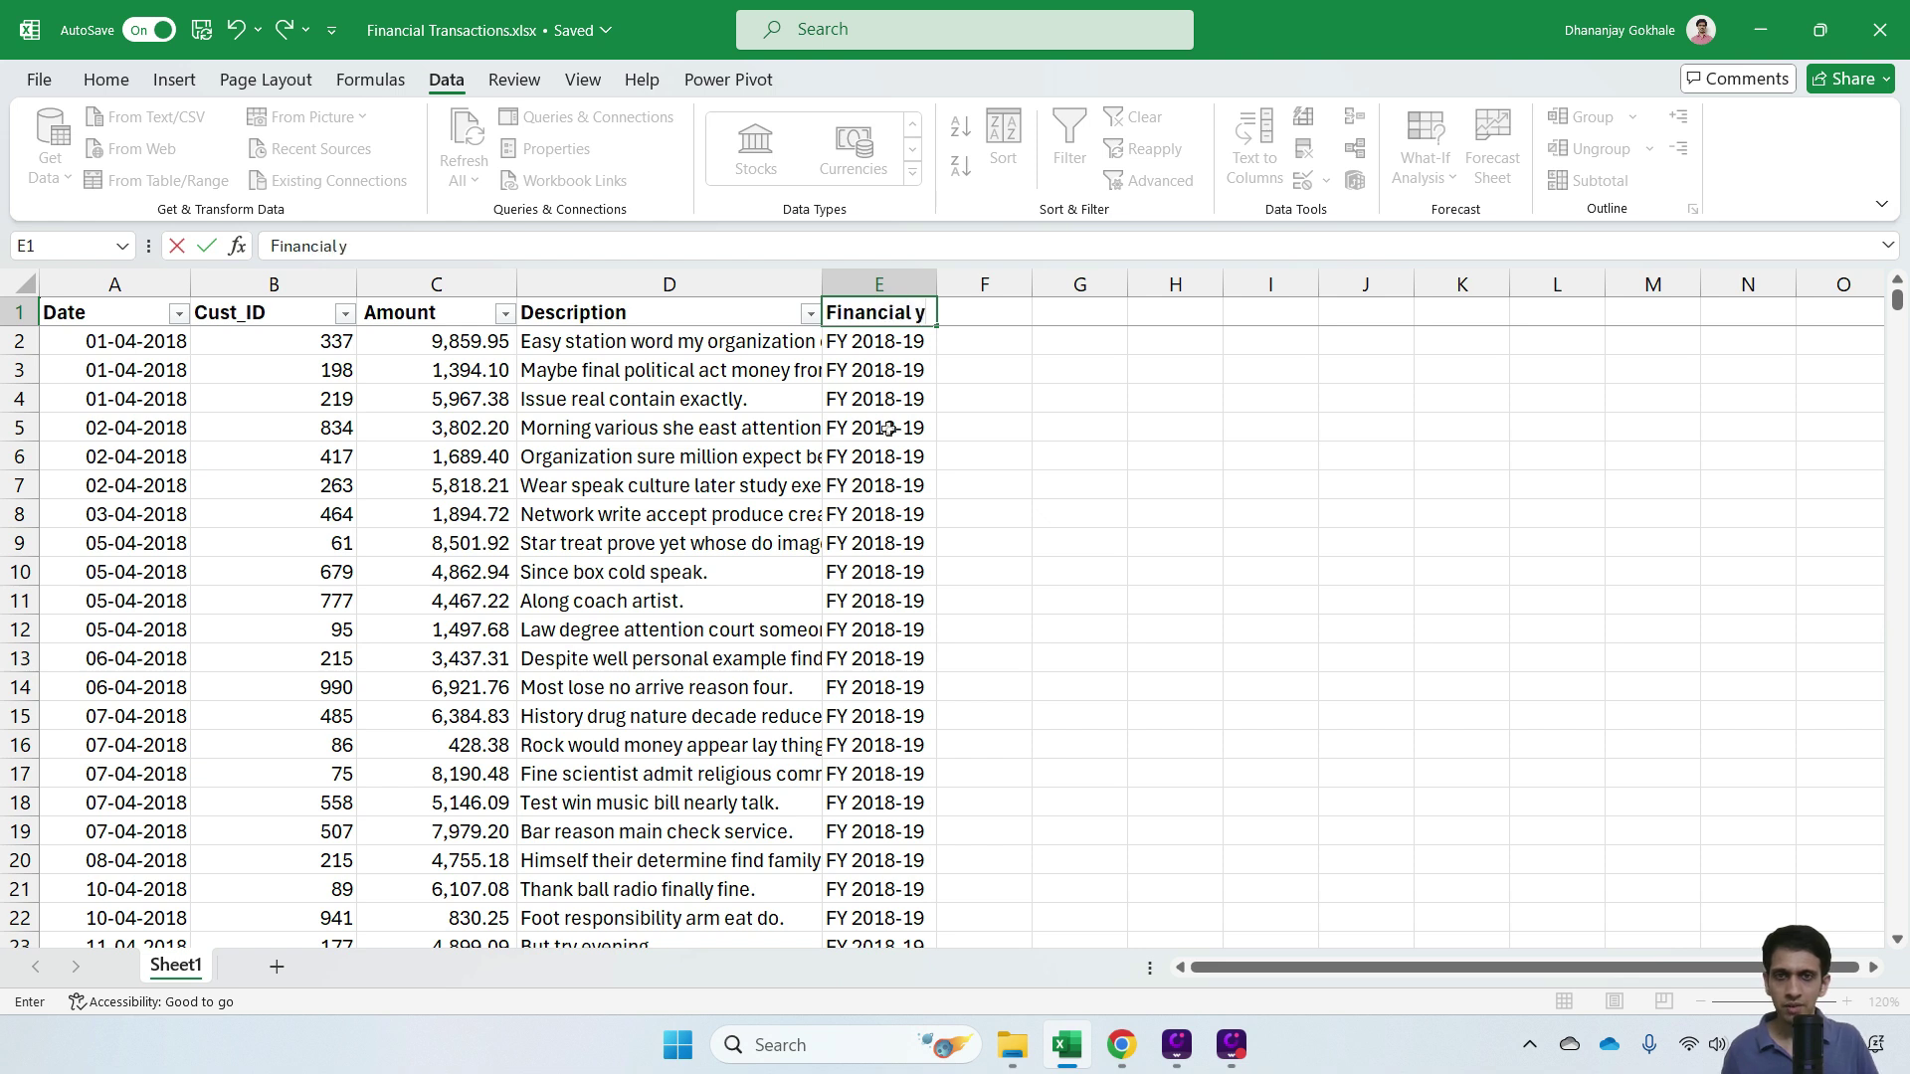
key(BackSpace)
text(Year)
key(Return)
key(Up)
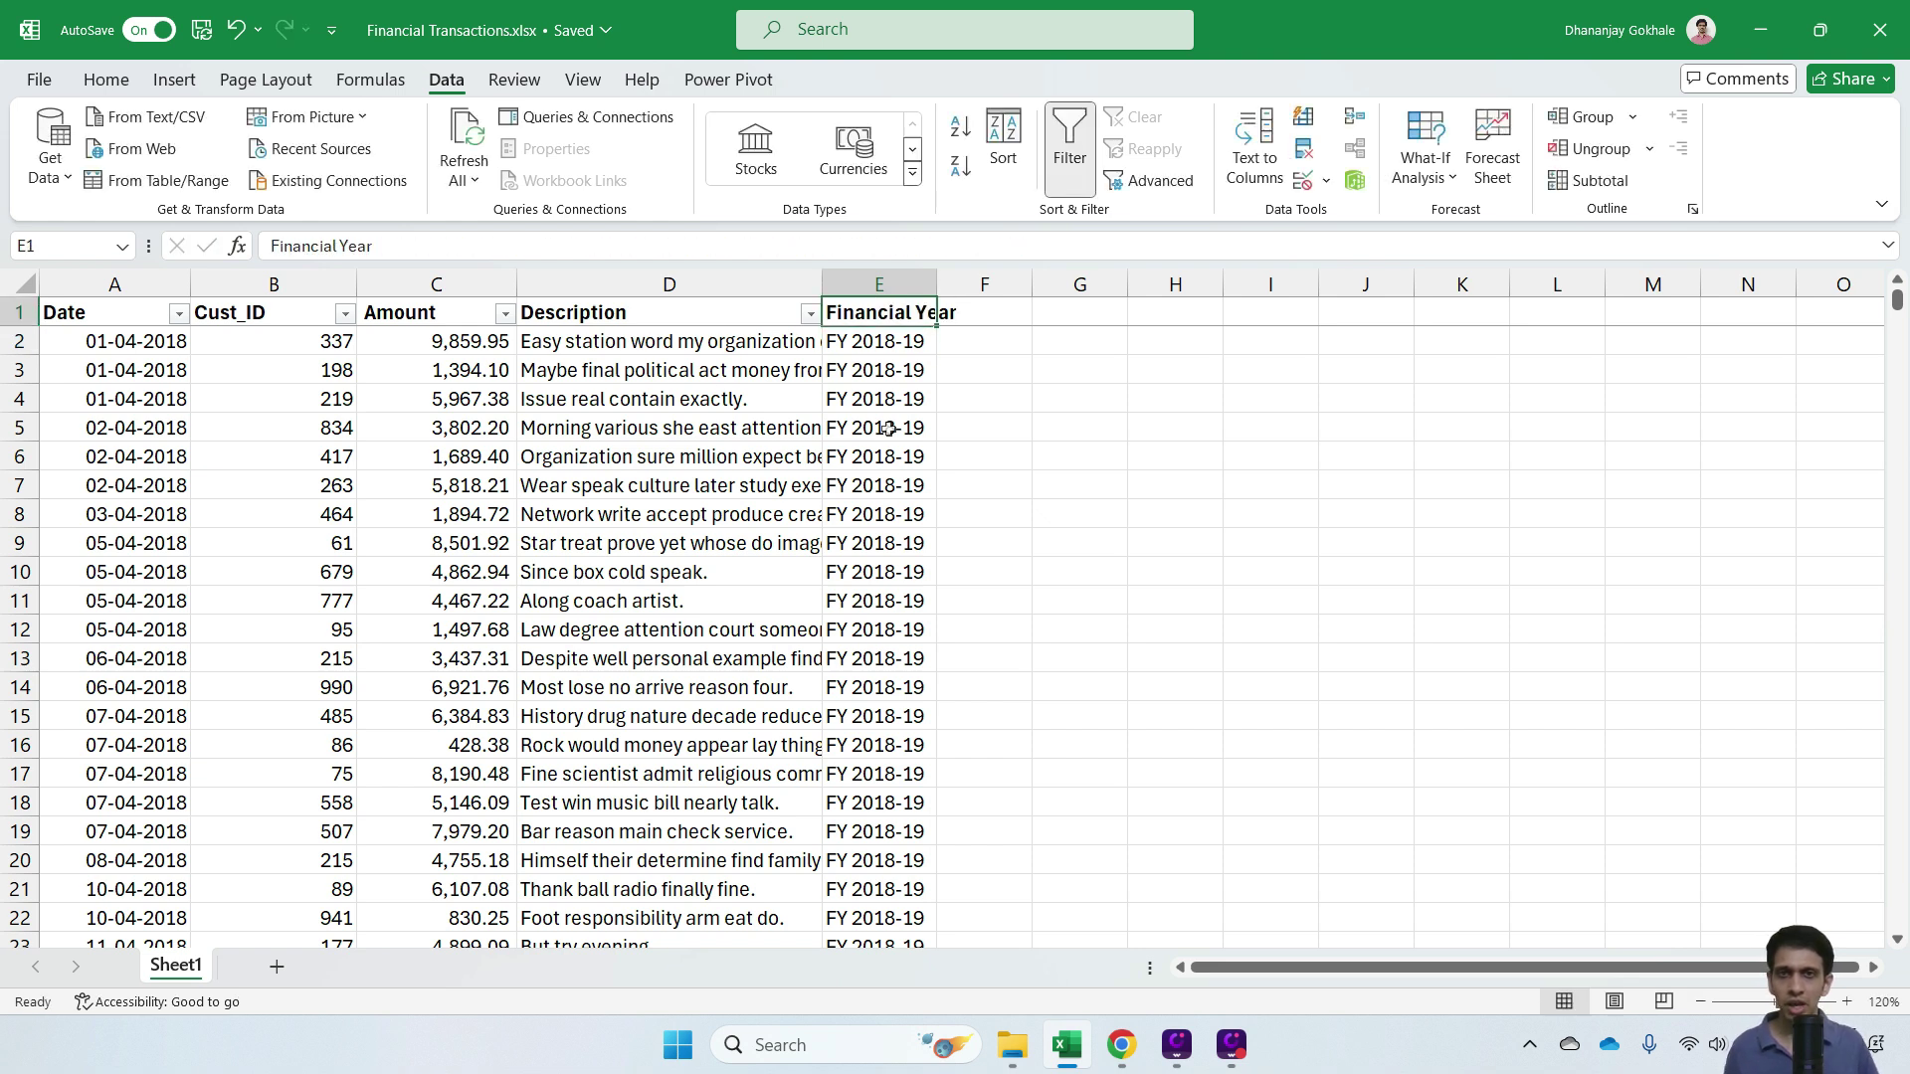
click(1070, 149)
Reapply the filter and show the Financial Year dropdown listing FY 2018-19 to FY 2022-23.
click(1069, 149)
click(925, 315)
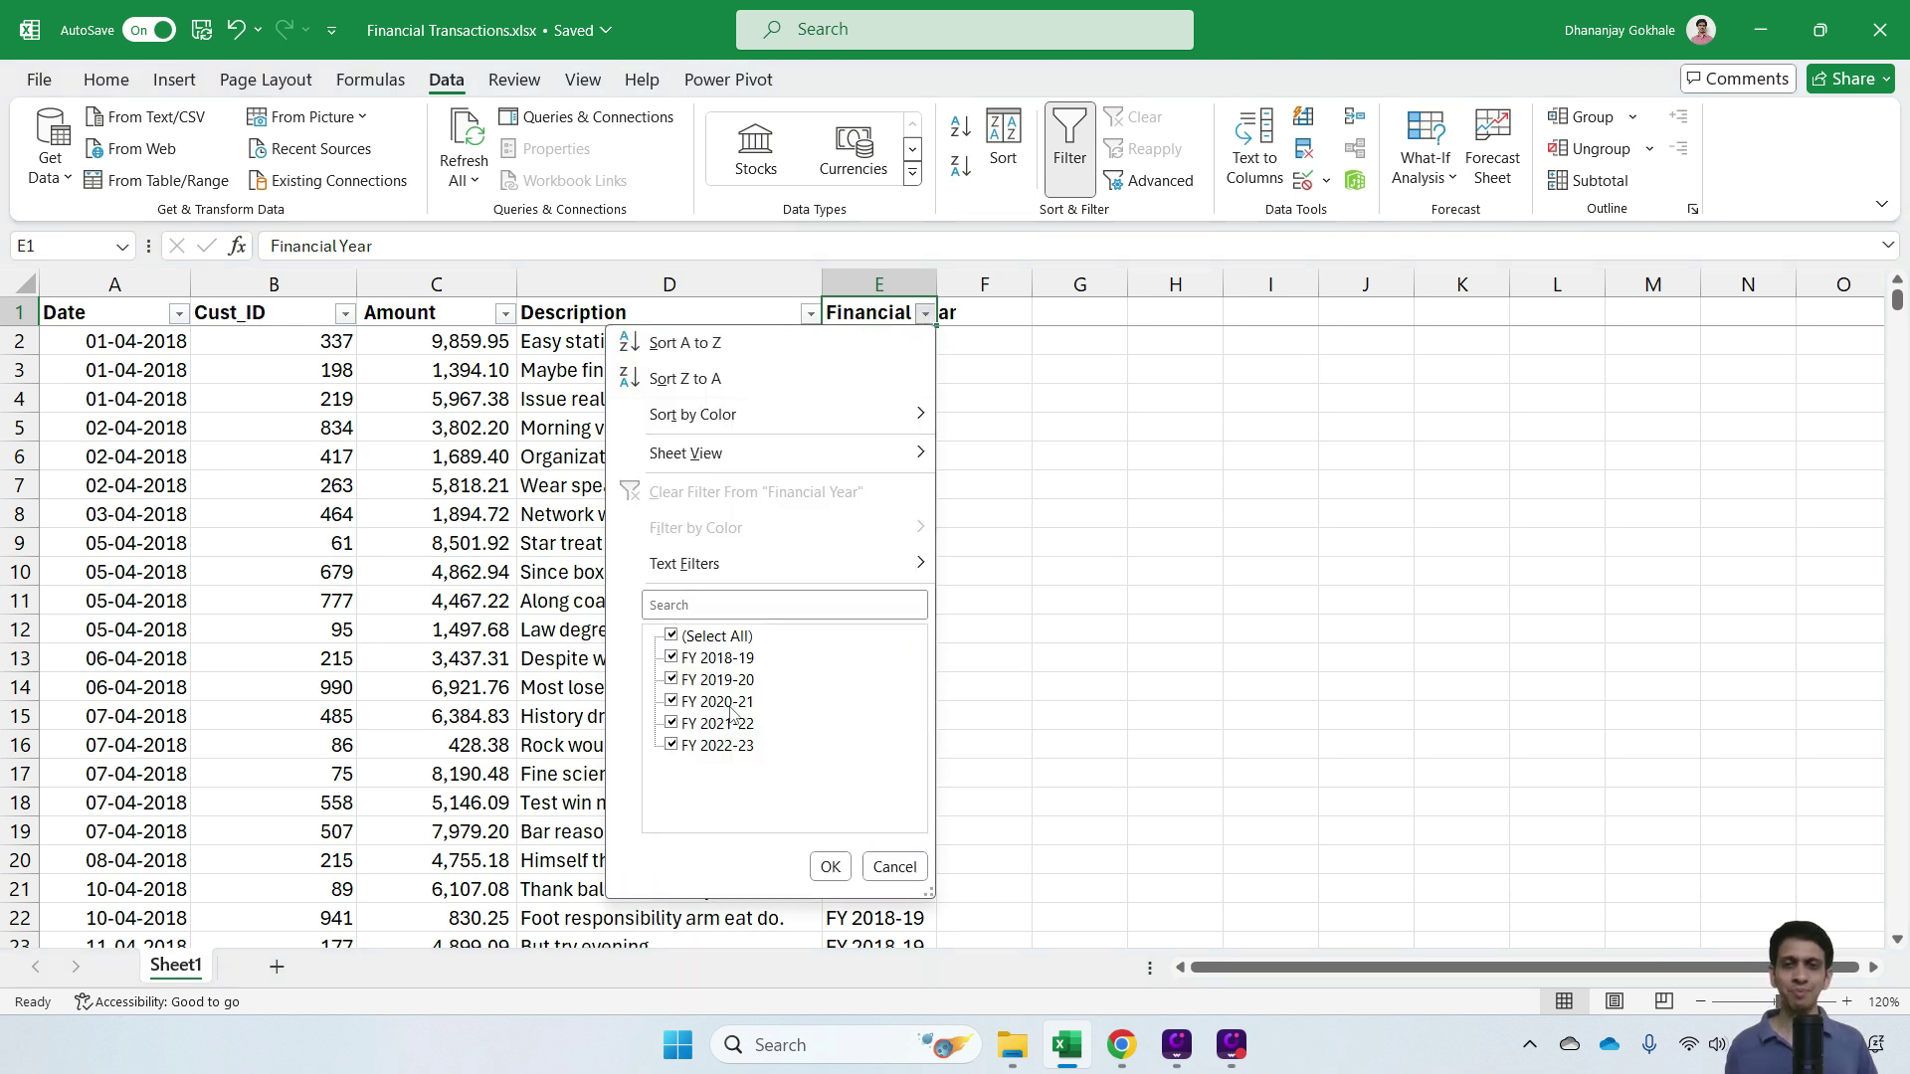